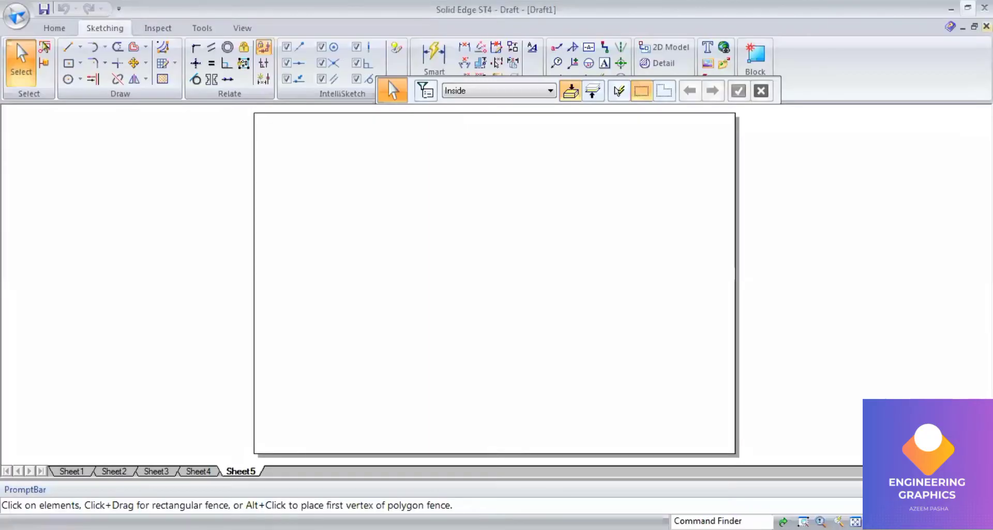
# Draw a horizontal reference line with 0.25 mm line width across the left part of the sheet at about mid-height.
pyautogui.click(67, 47)
pyautogui.click(561, 90)
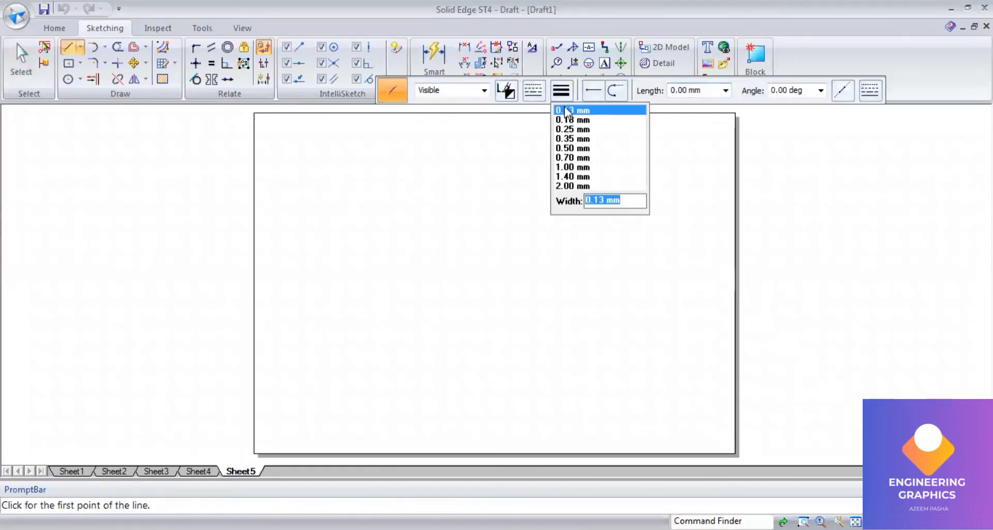
pyautogui.click(567, 110)
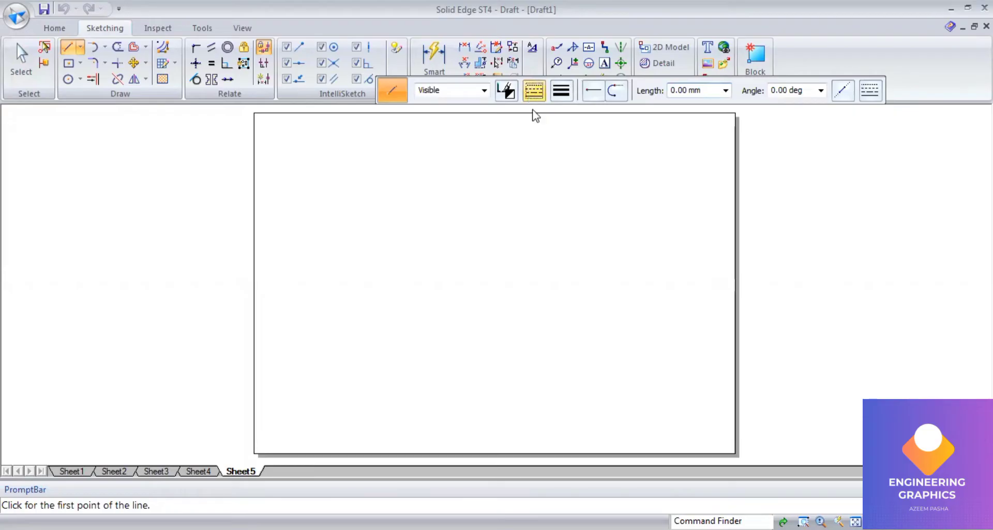
pyautogui.click(559, 96)
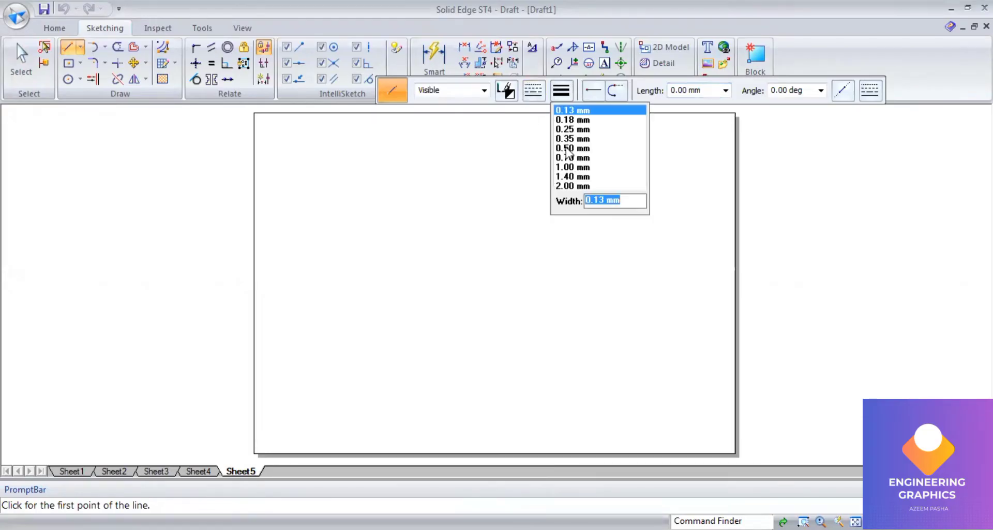
pyautogui.click(568, 129)
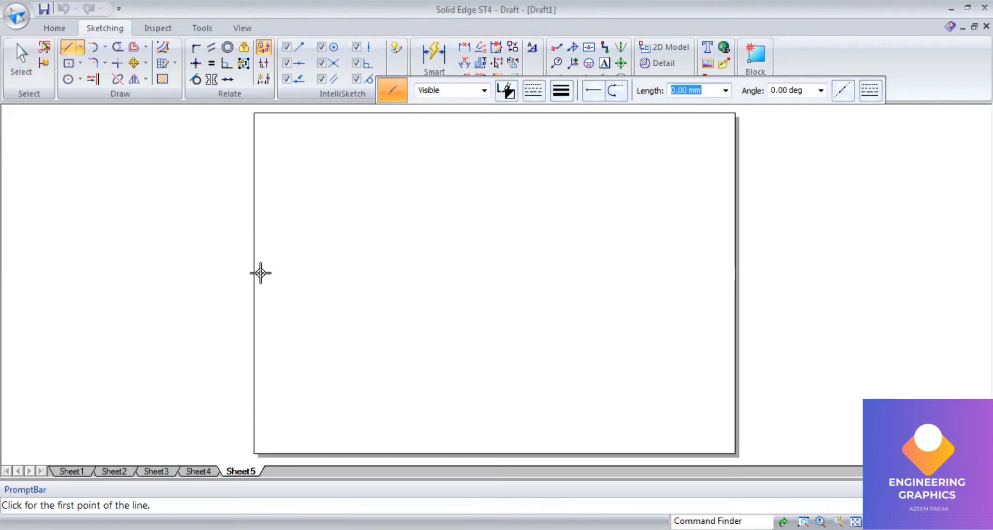
pyautogui.click(260, 272)
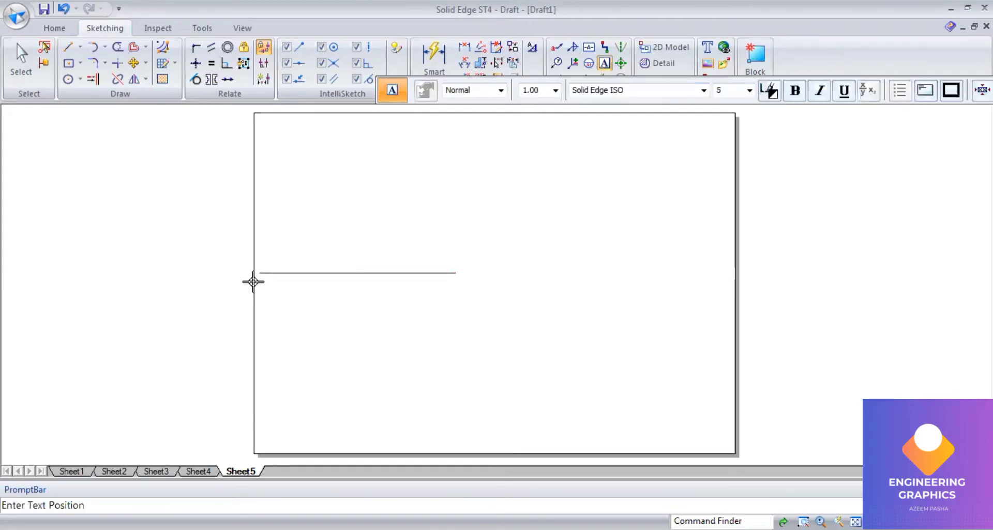
# Label the reference line's ends X and Y, and add VP above and HP below the line near its X end.
pyautogui.click(255, 282)
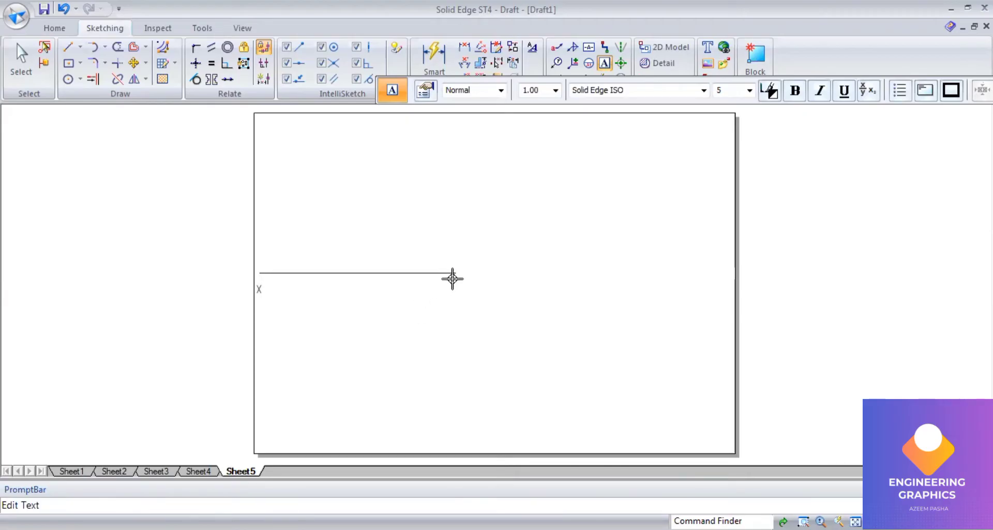
pyautogui.click(455, 280)
pyautogui.write('Y')
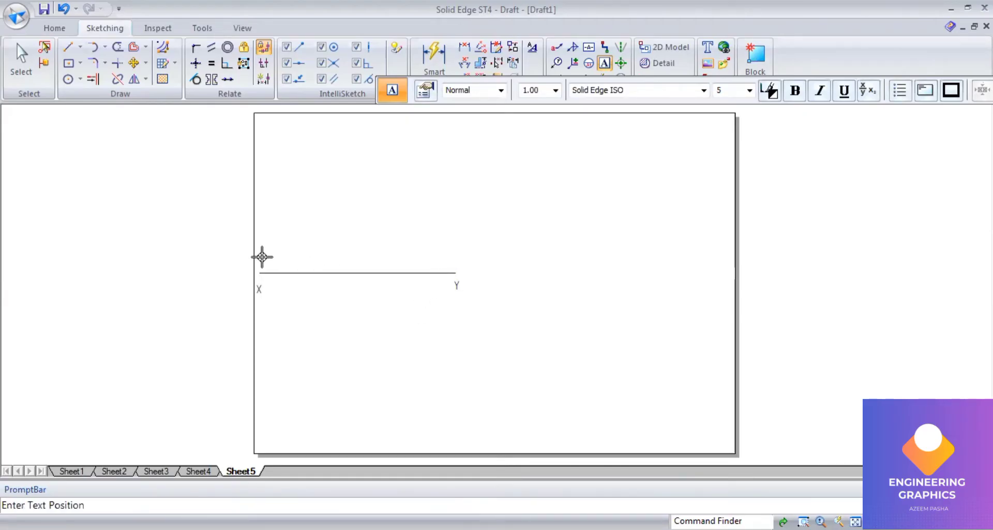
pyautogui.click(262, 257)
pyautogui.write('VP')
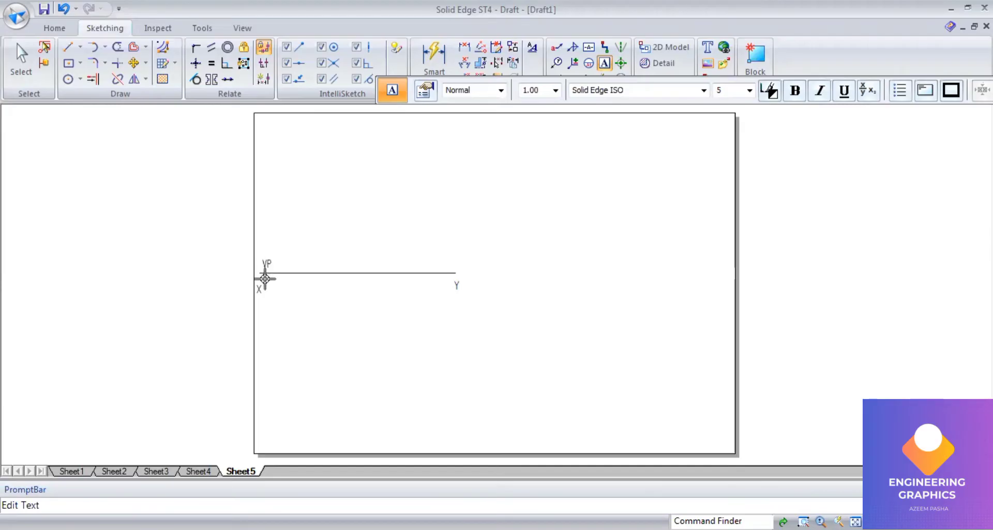
pyautogui.click(264, 277)
pyautogui.write('HP')
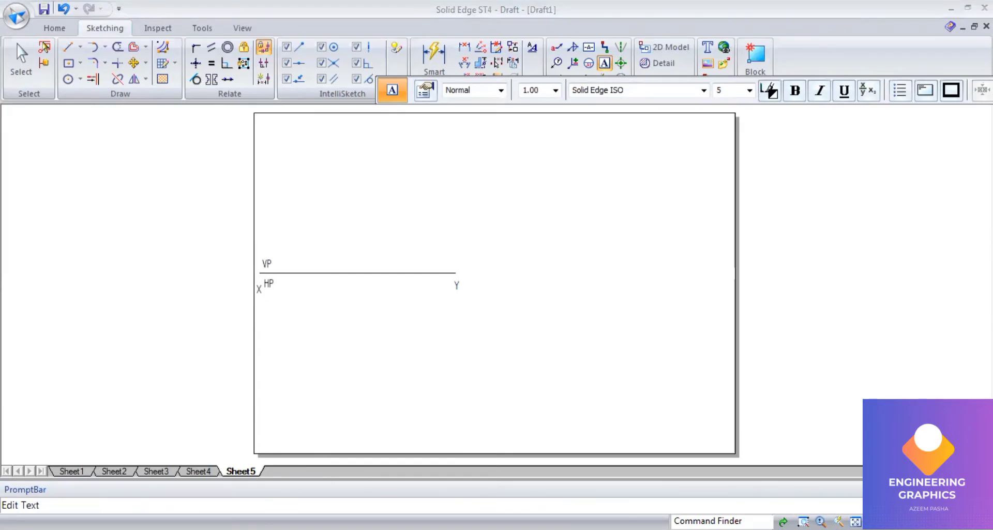
# Check Problem 24 in the Adobe Acrobat PDF, and draw a regular pentagon below the XY line with its vertical side dimensioned to 35 mm.
pyautogui.hotkey('alt', 'Tab')
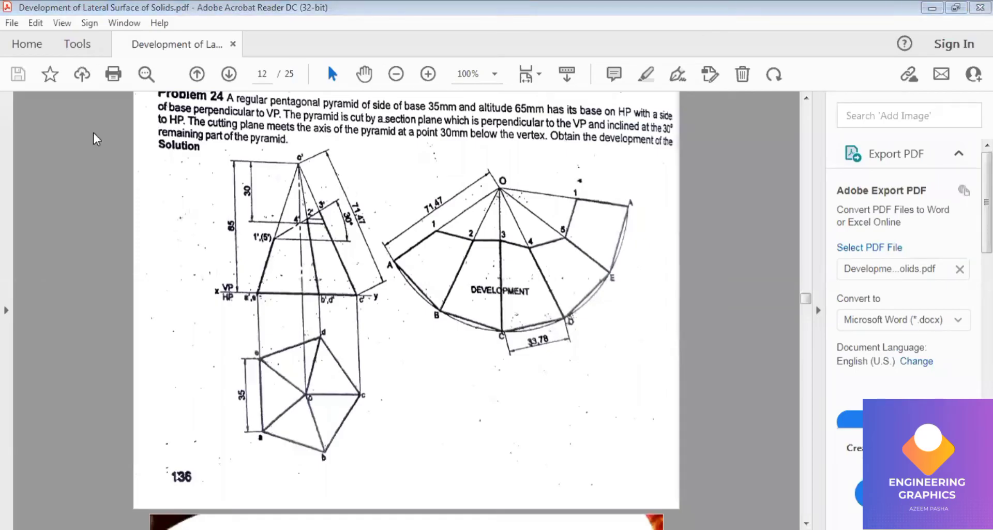
pyautogui.hotkey('alt', 'Tab')
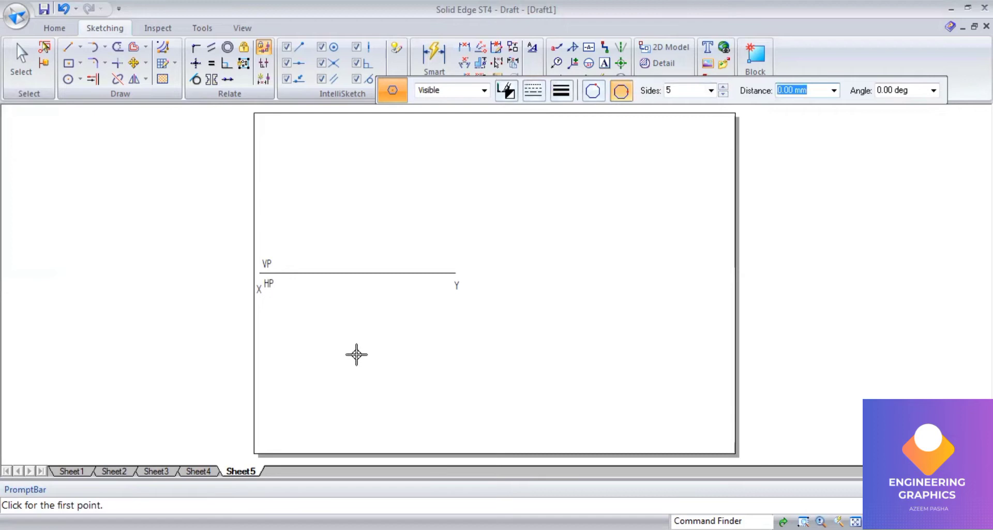
pyautogui.click(341, 368)
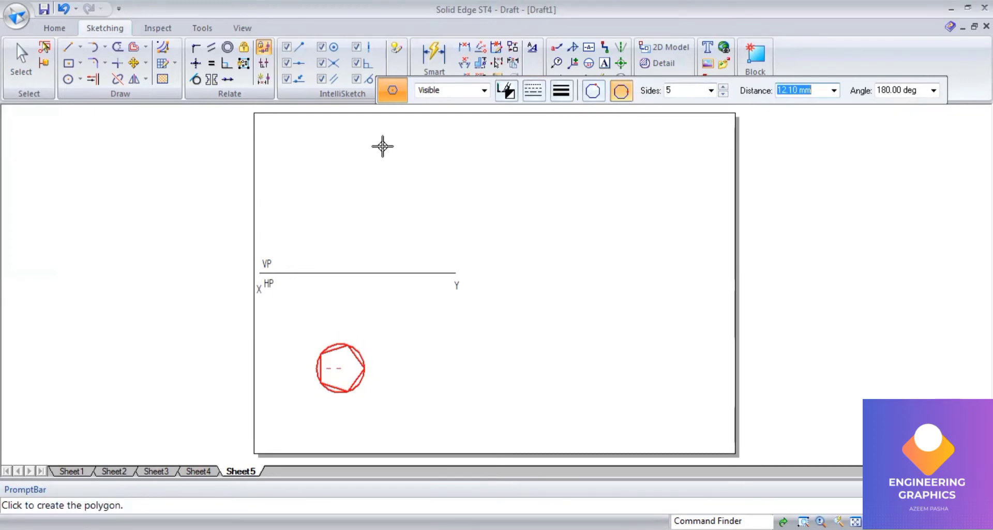
pyautogui.click(297, 359)
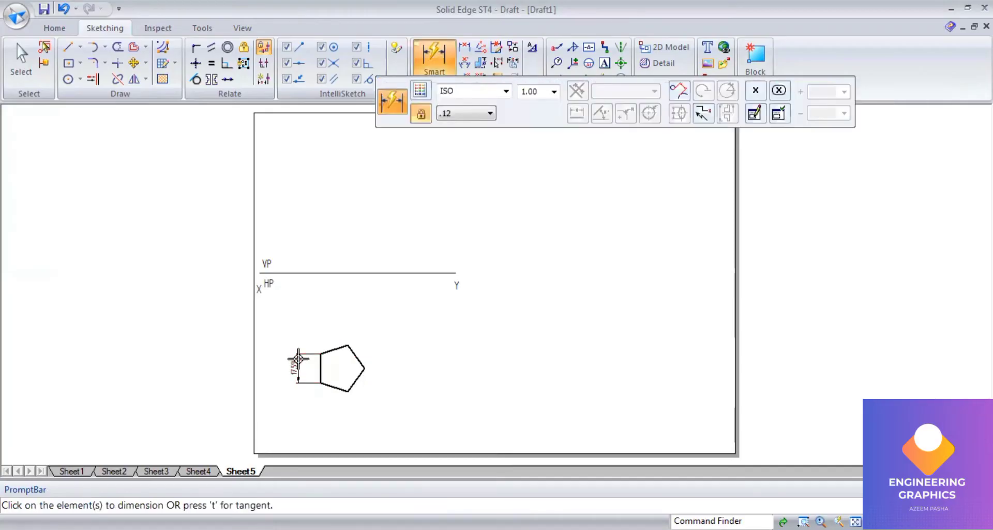
pyautogui.write('35')
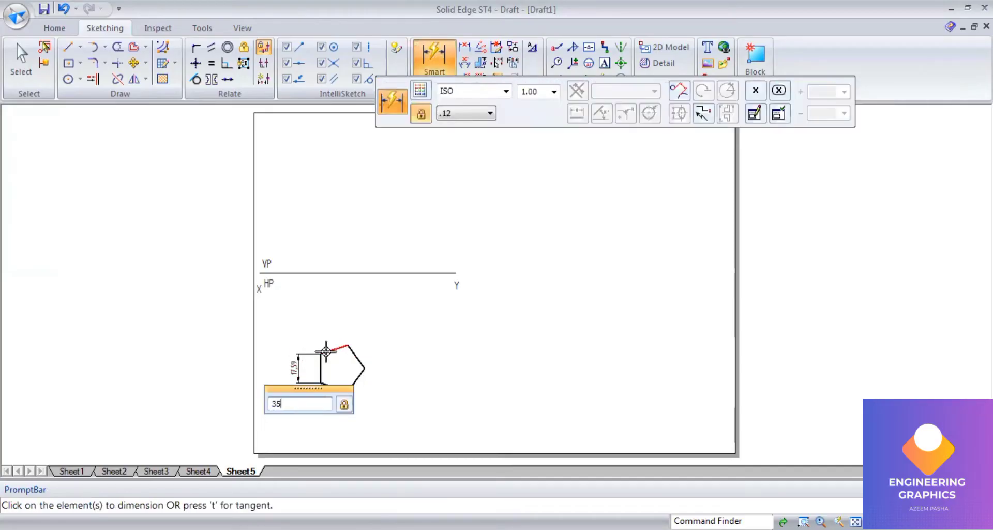
pyautogui.press('Return')
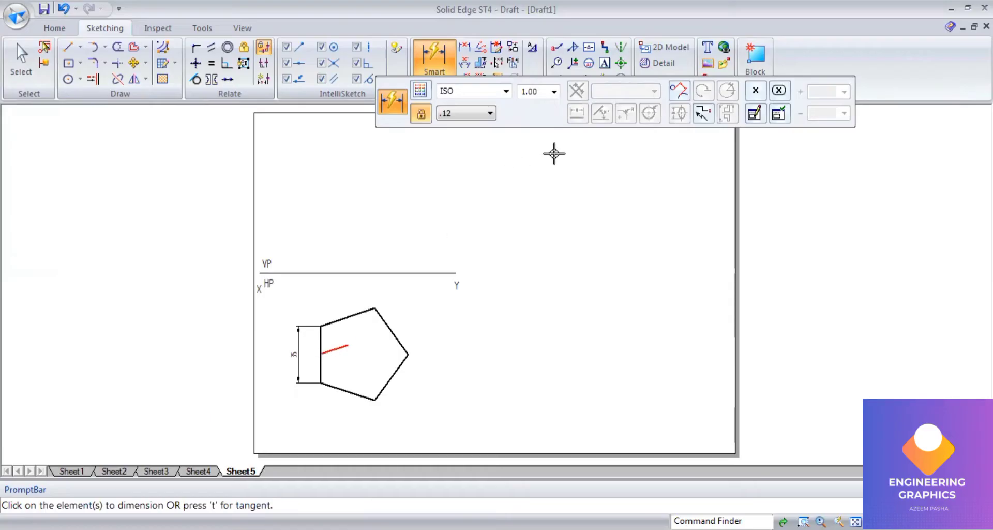
# Draw 0.50 mm wide lines from each of the pentagon's five vertices through the centre to the midpoint of the opposite side.
pyautogui.hotkey('alt', 'Tab')
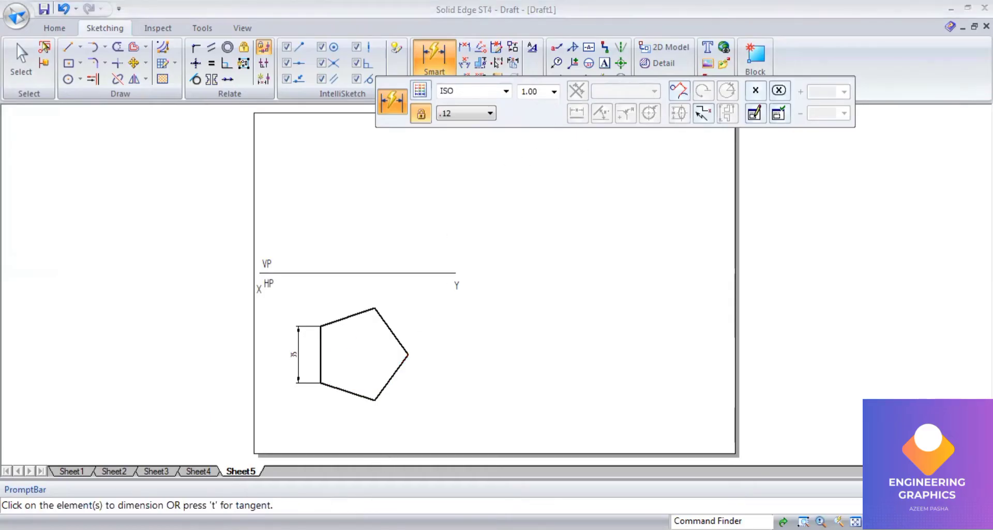
pyautogui.hotkey('alt', 'Tab')
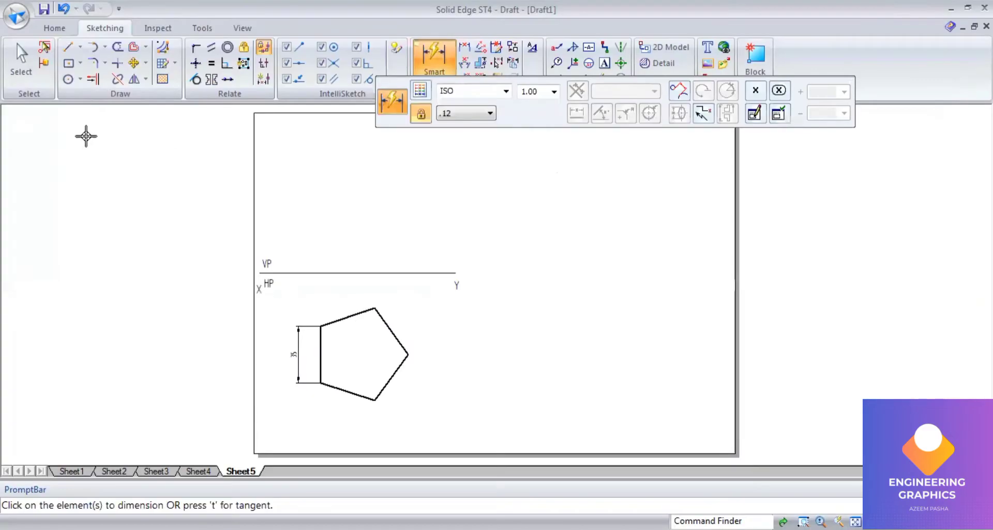
pyautogui.click(68, 52)
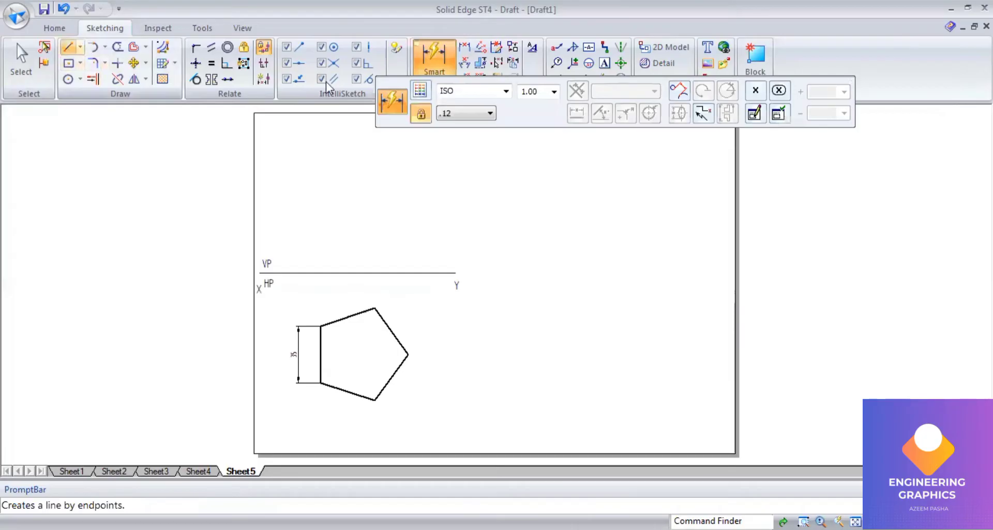
pyautogui.click(560, 91)
pyautogui.click(573, 149)
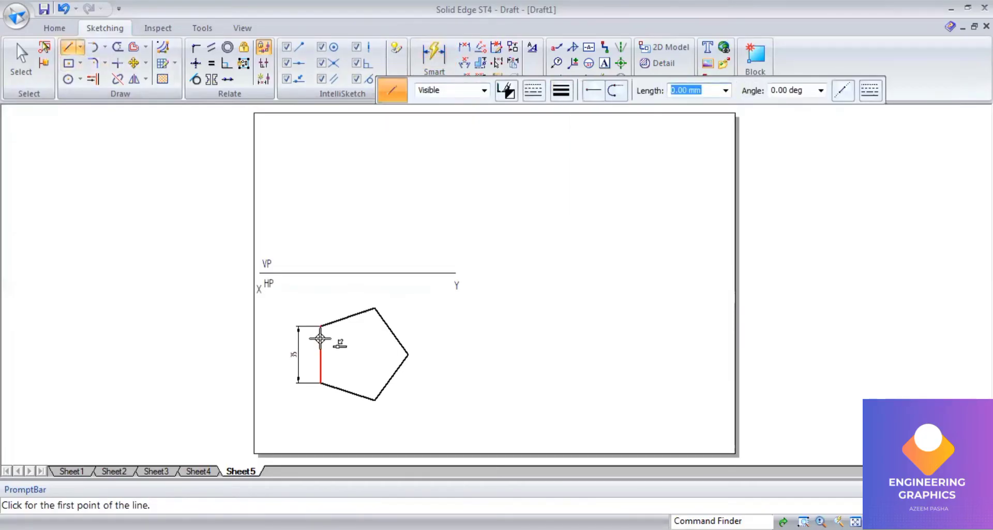
pyautogui.click(321, 325)
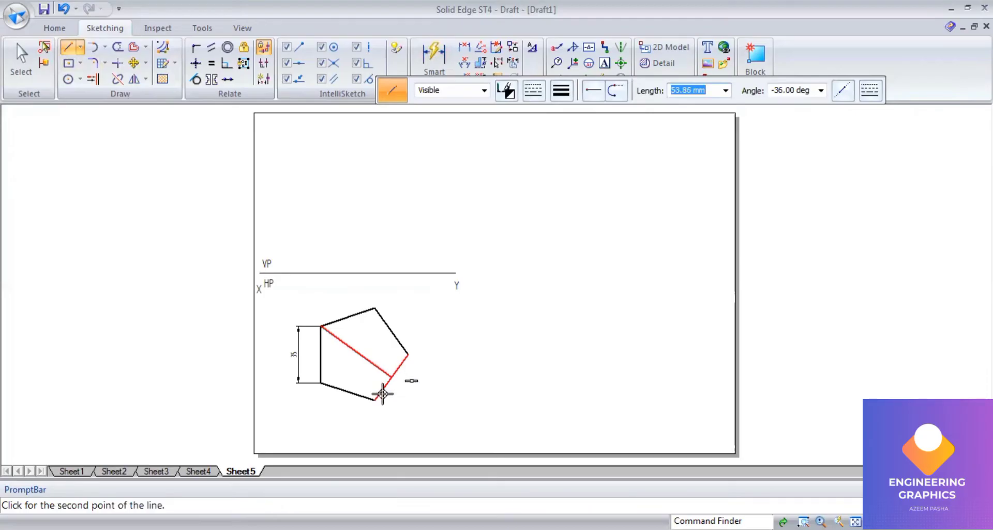
pyautogui.click(382, 394)
pyautogui.click(374, 399)
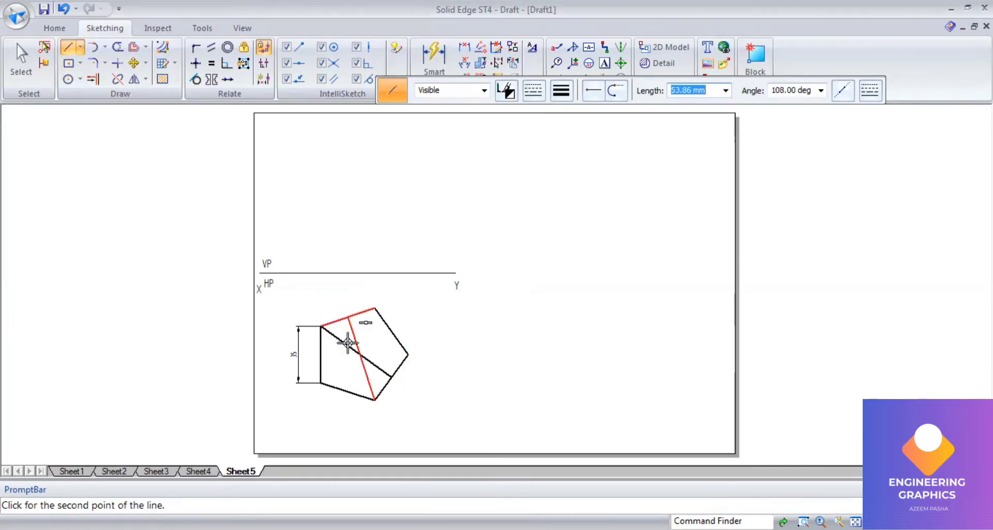
pyautogui.click(348, 343)
pyautogui.click(320, 382)
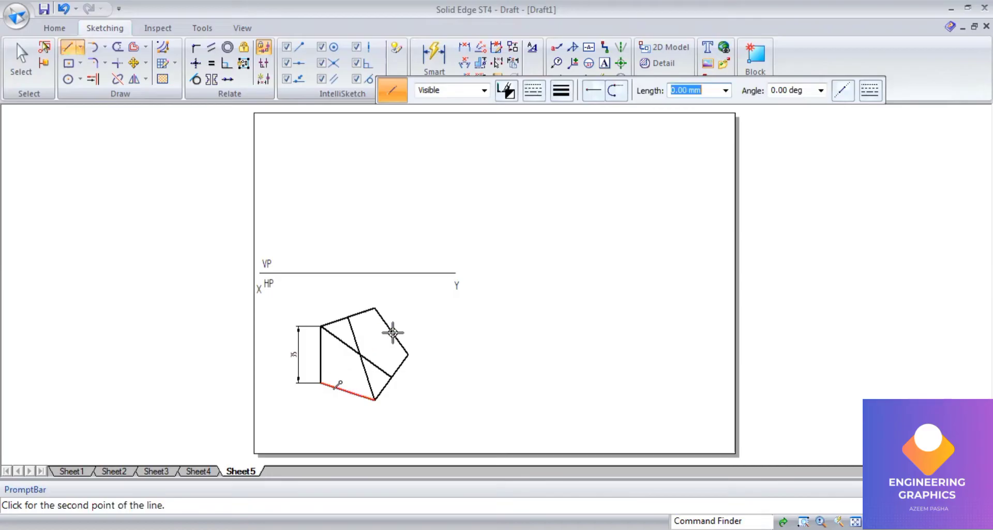
pyautogui.click(391, 332)
pyautogui.click(406, 354)
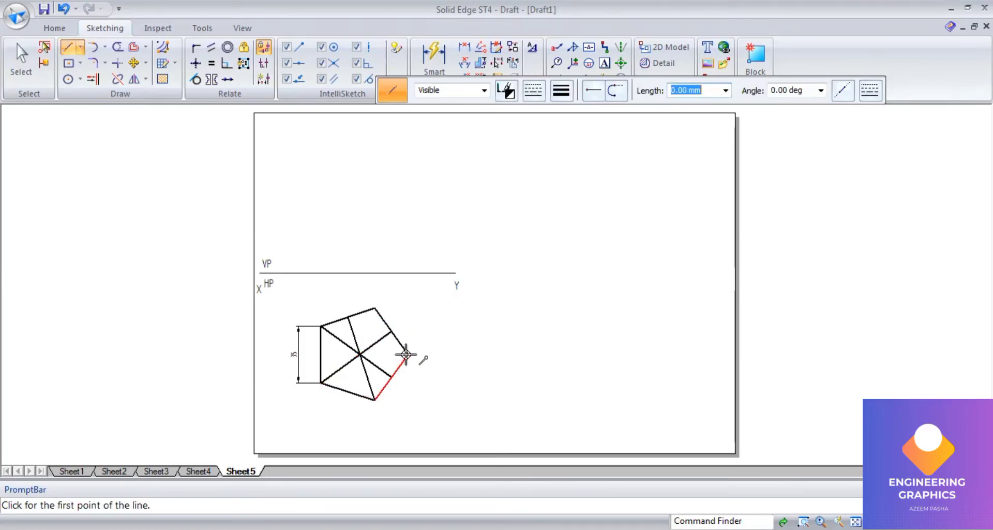
pyautogui.click(409, 355)
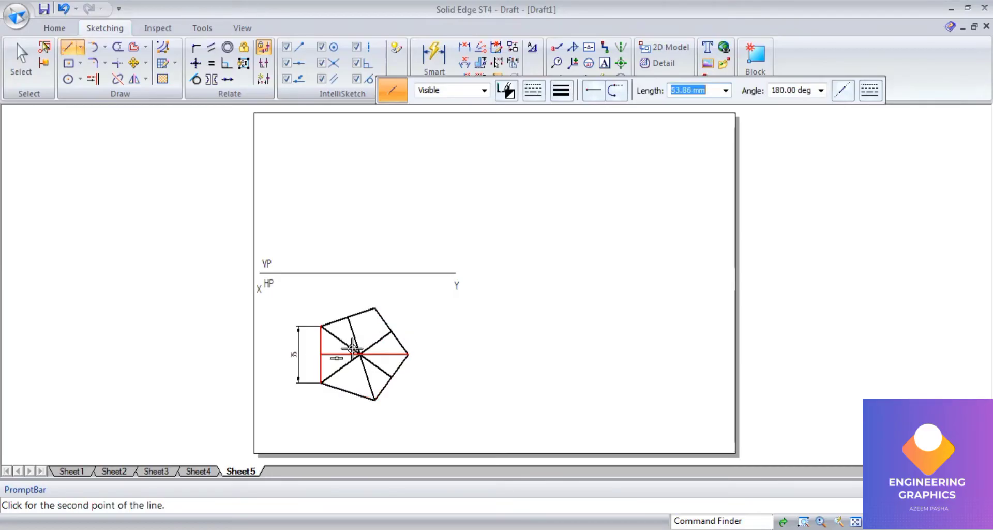
pyautogui.click(359, 354)
pyautogui.click(375, 308)
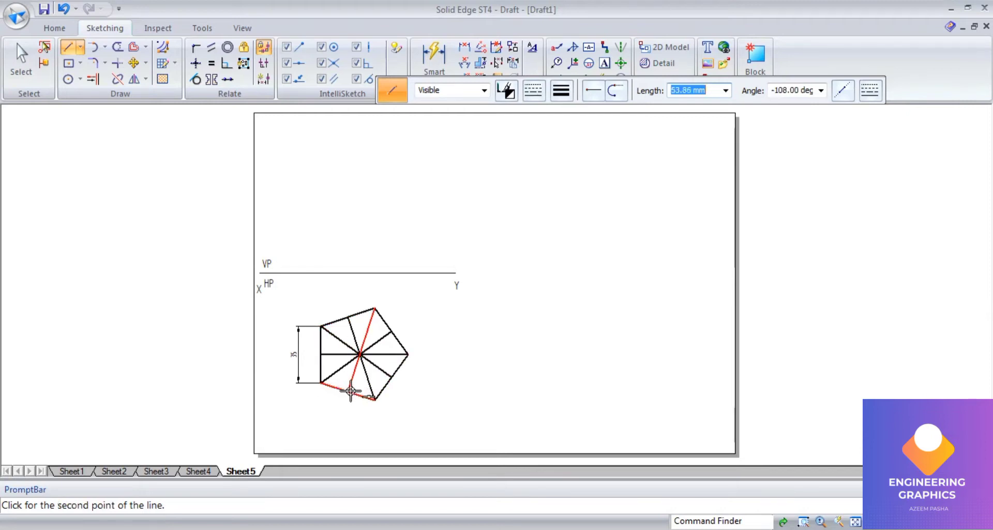
pyautogui.click(351, 391)
# Trim the line portions between the pentagon's centre and its side midpoints, keeping only the five lines from centre to vertices.
pyautogui.click(118, 47)
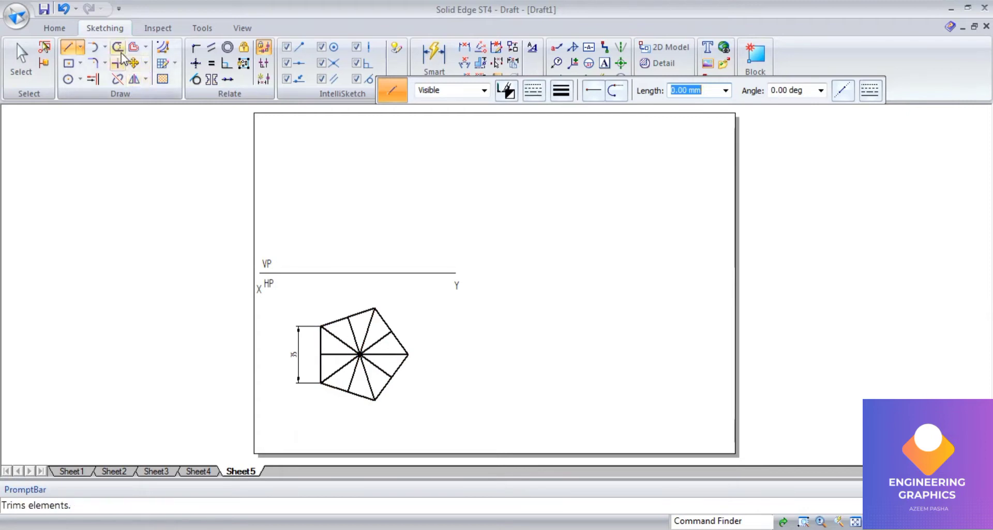
pyautogui.scroll(2, 365, 362)
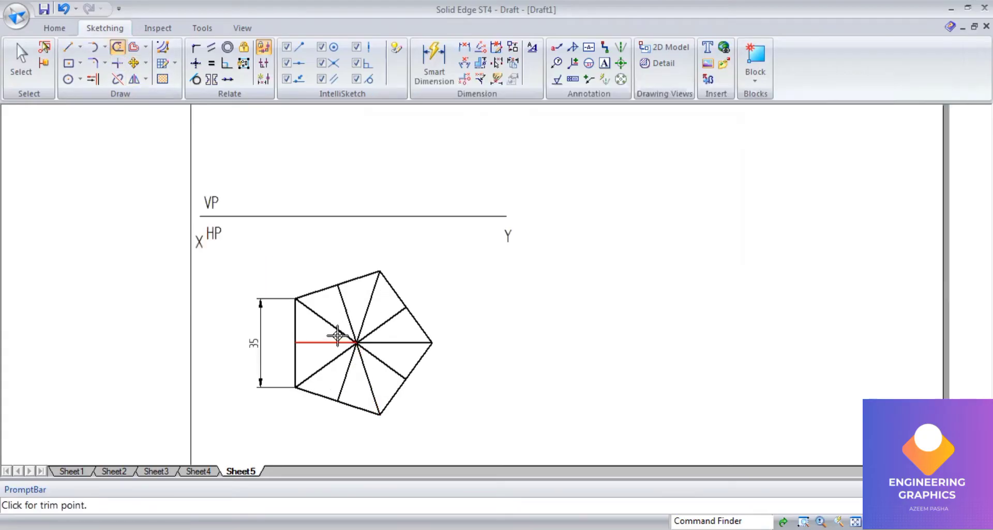
pyautogui.click(343, 301)
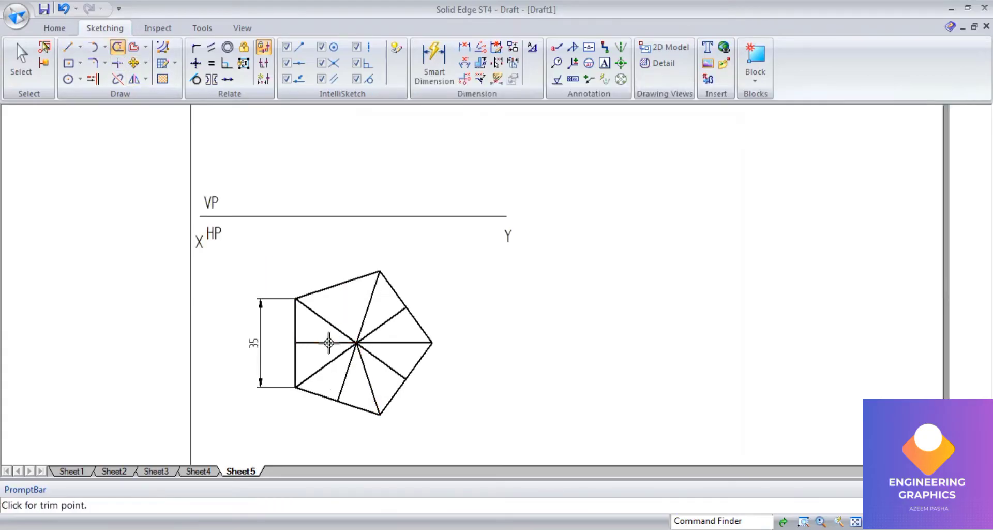
pyautogui.click(391, 313)
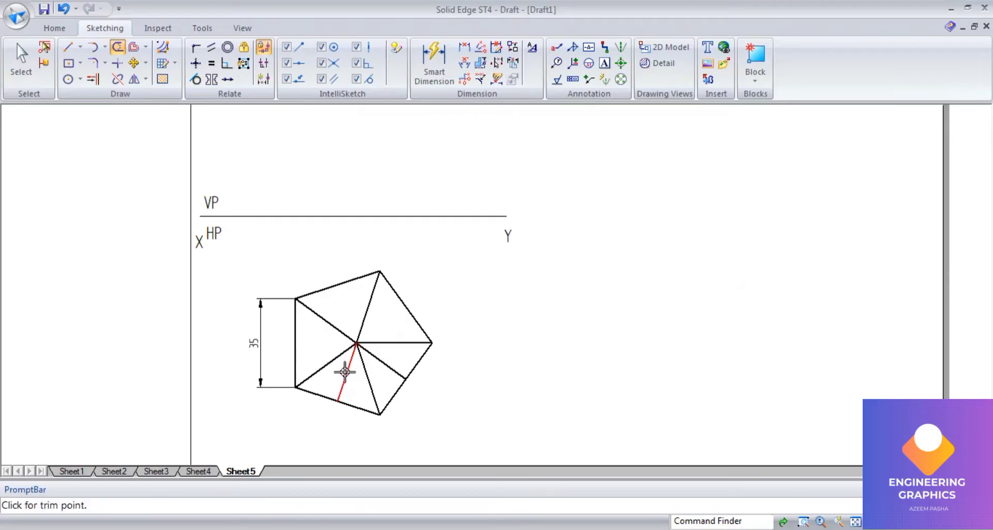
pyautogui.click(346, 371)
pyautogui.click(377, 364)
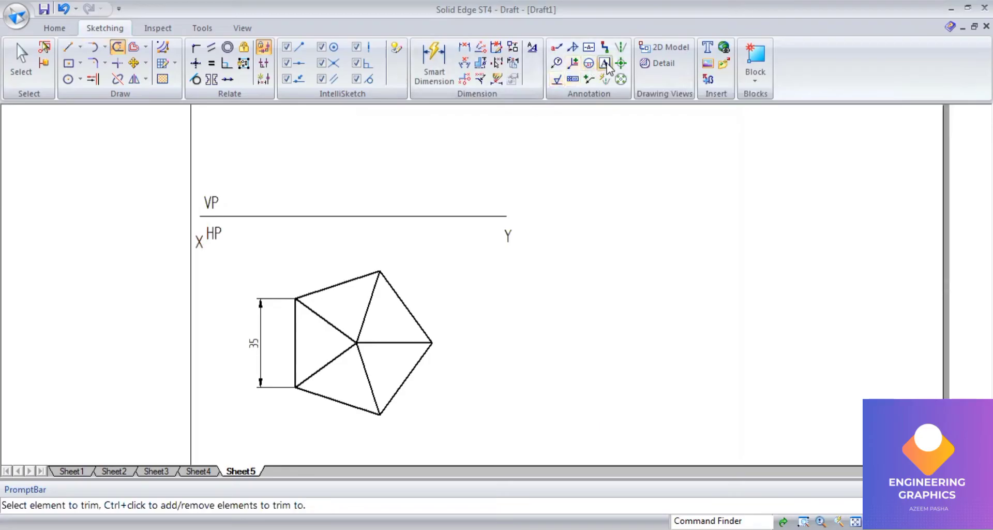
# Label the pentagon's vertices a, b, c, d and e counter-clockwise, starting with a at the upper end of the vertical side.
pyautogui.click(605, 63)
pyautogui.click(296, 274)
pyautogui.write('A')
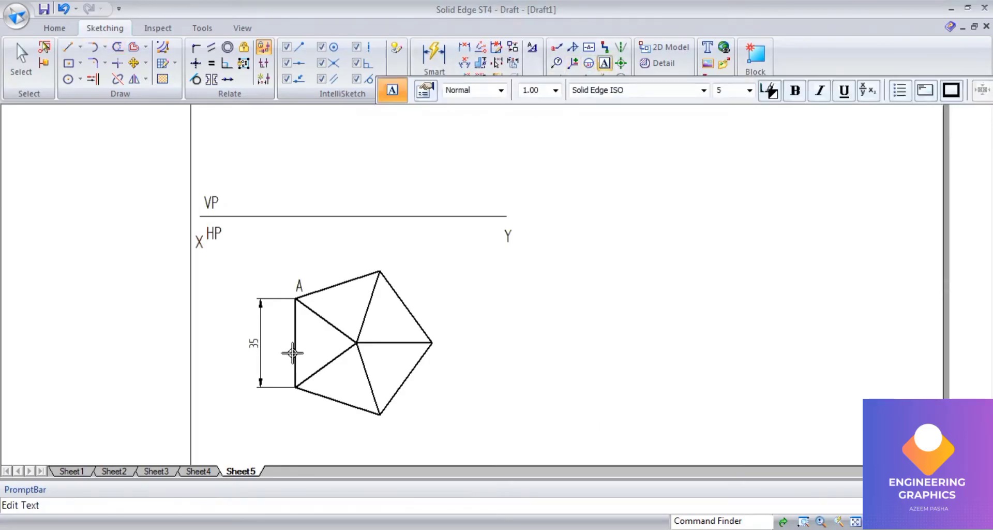
pyautogui.press('BackSpace')
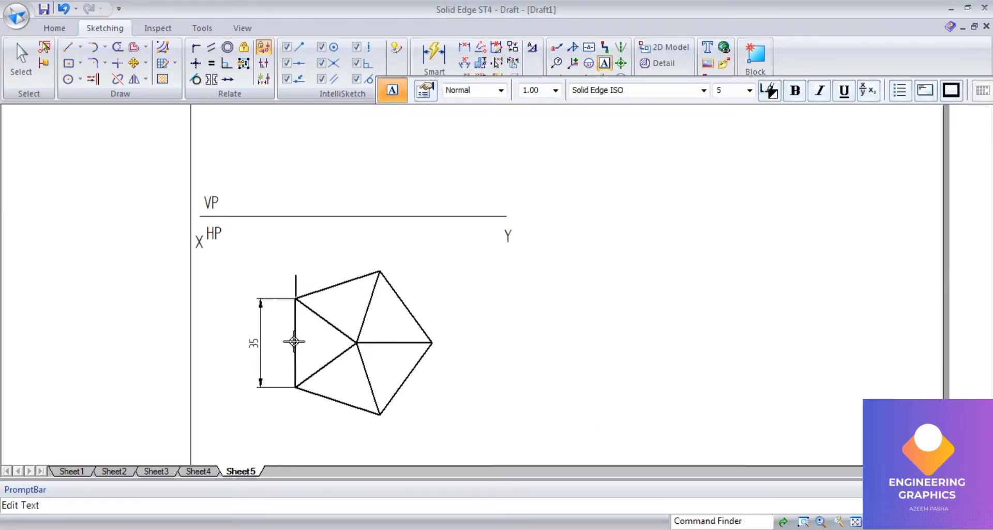
pyautogui.write('a')
pyautogui.write('b')
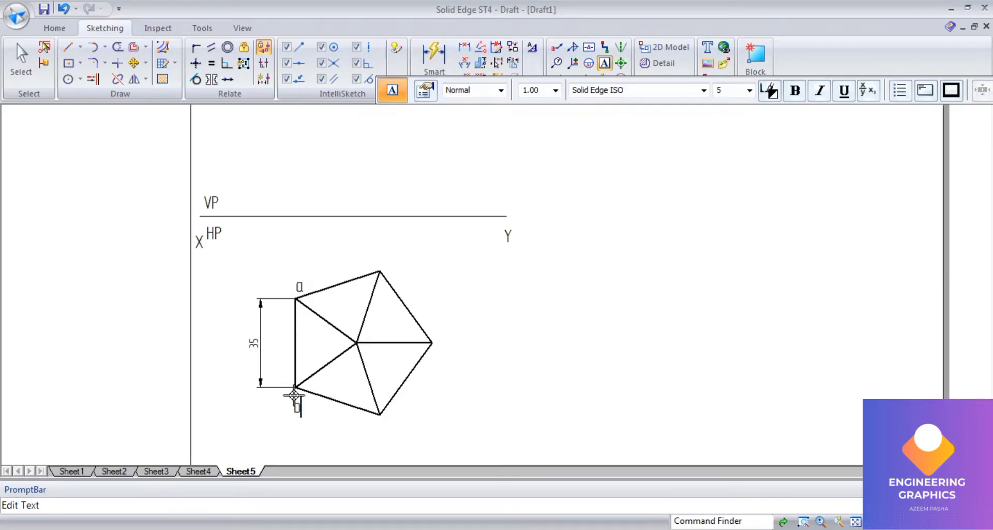
pyautogui.click(382, 399)
pyautogui.write('c')
pyautogui.click(442, 343)
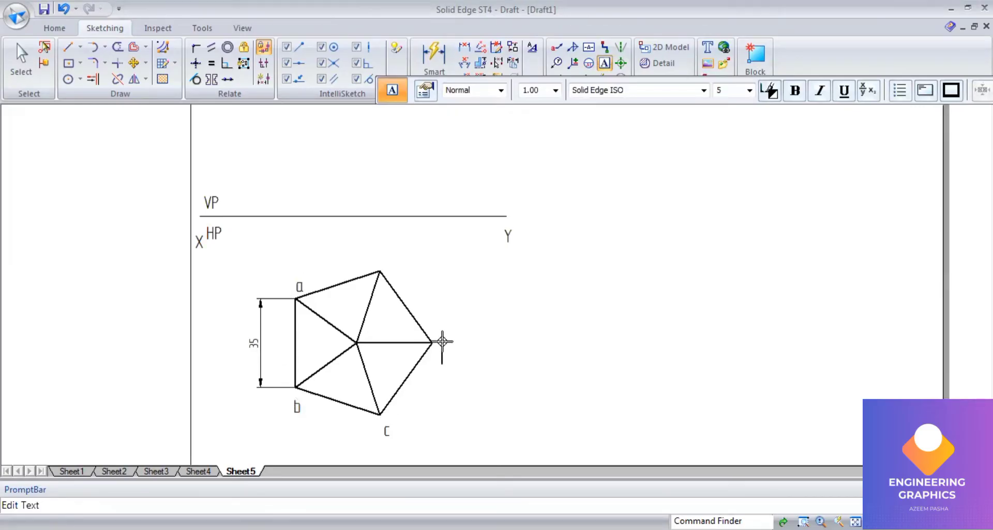
pyautogui.write('d')
pyautogui.click(382, 244)
pyautogui.write('e')
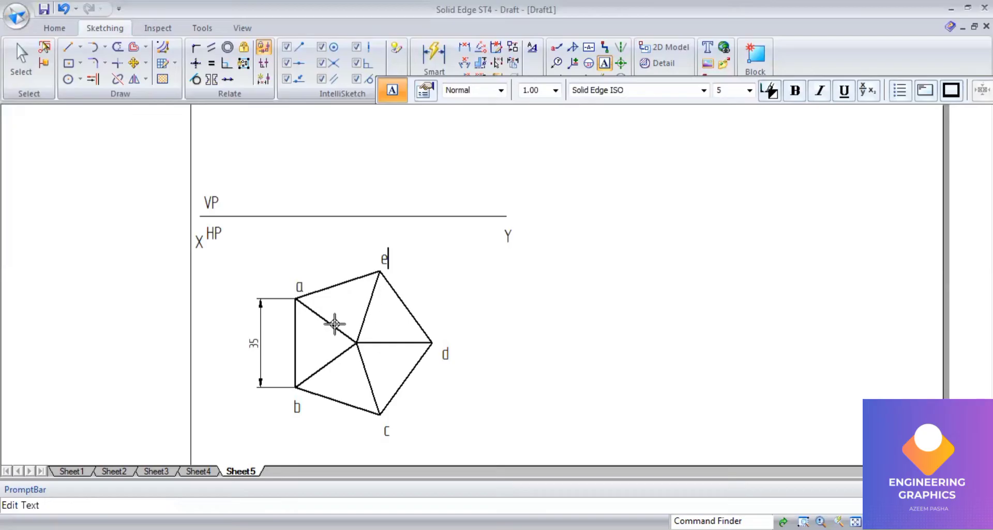
# Label the pentagon's centre with o on one side and (o1) on the other side.
pyautogui.click(320, 324)
pyautogui.write('o')
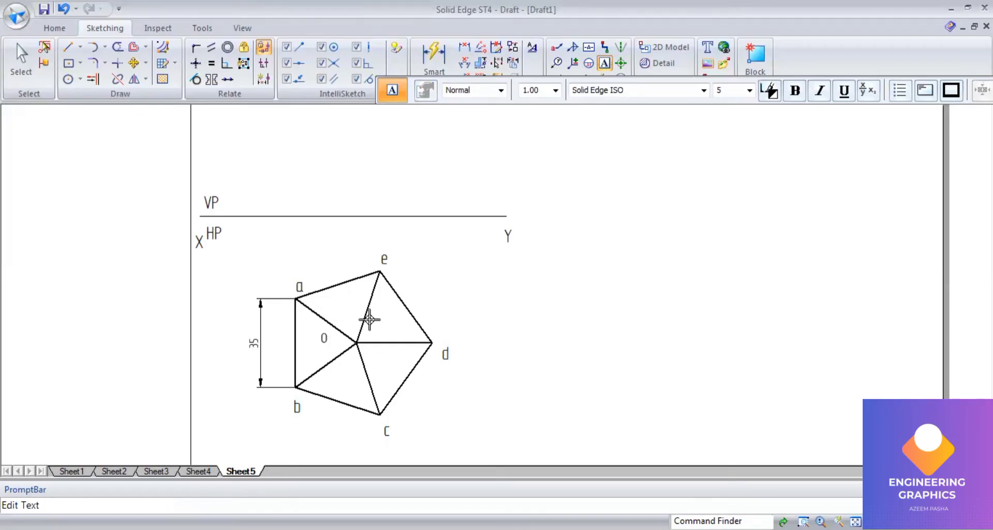
pyautogui.click(369, 320)
pyautogui.write('(o1')
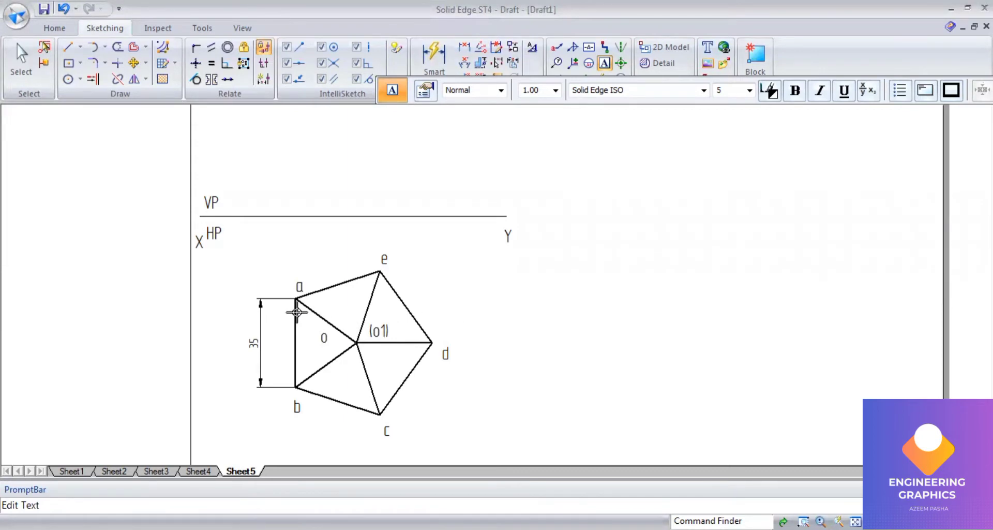
# Draw vertical projector lines from vertex a and from the pentagon's centre up to the XY line.
pyautogui.click(68, 47)
pyautogui.click(385, 87)
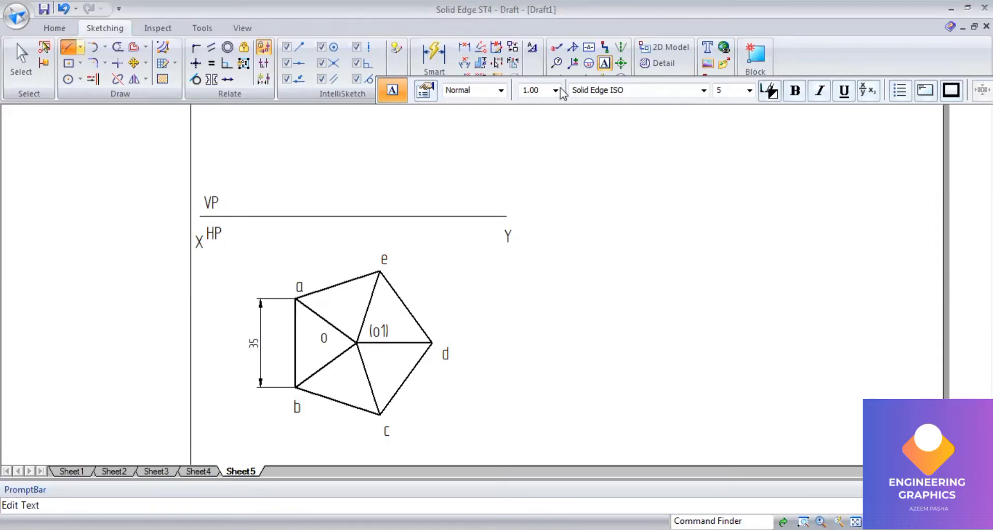
pyautogui.press('l')
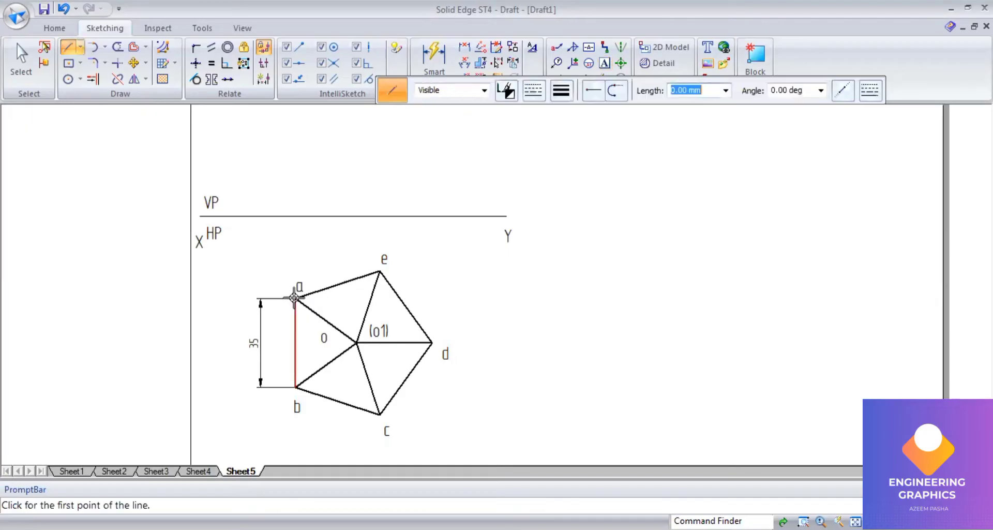
pyautogui.click(295, 299)
pyautogui.click(295, 217)
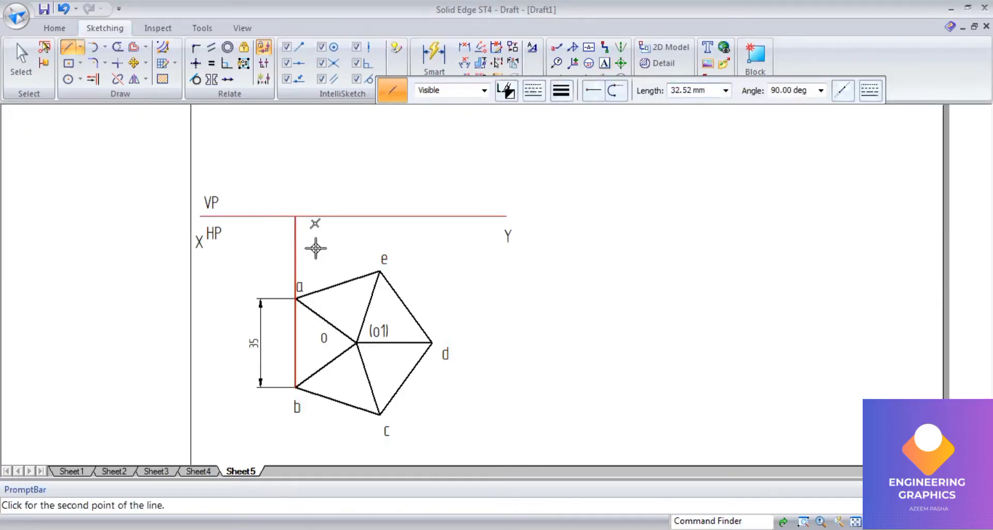
pyautogui.click(295, 387)
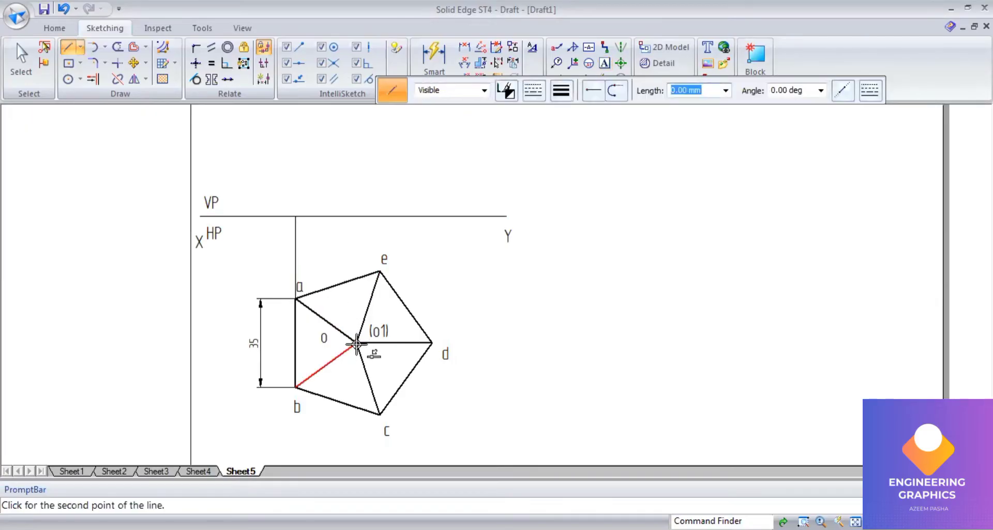
pyautogui.click(356, 343)
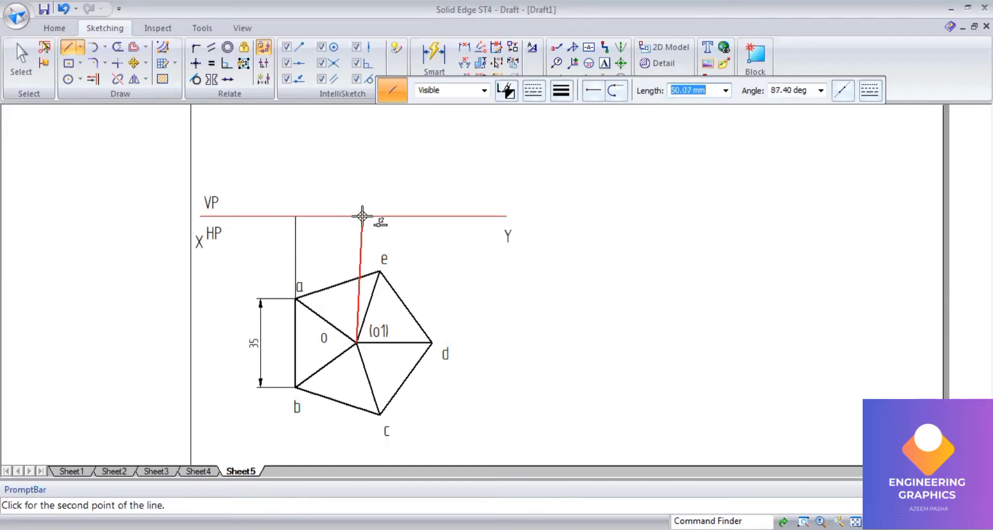
pyautogui.scroll(2, 359, 214)
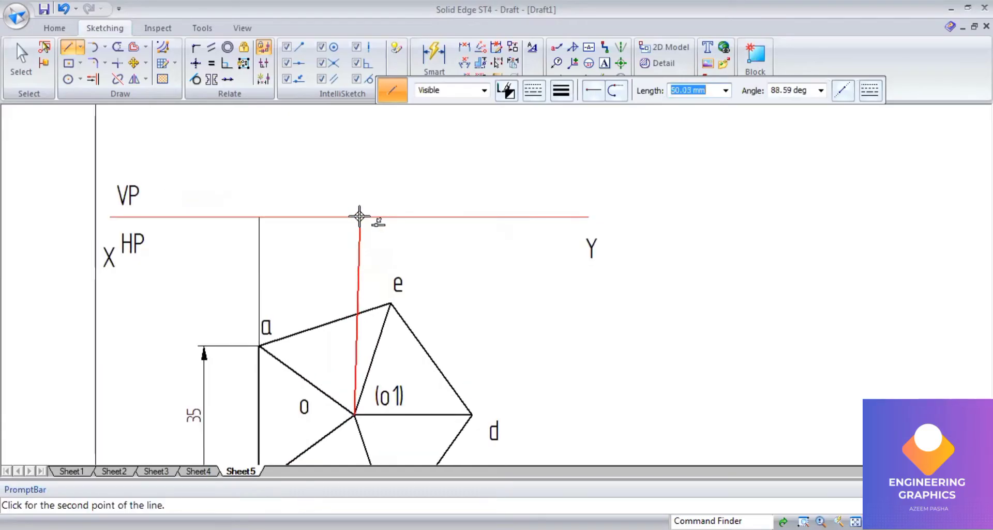
pyautogui.doubleClick(357, 215)
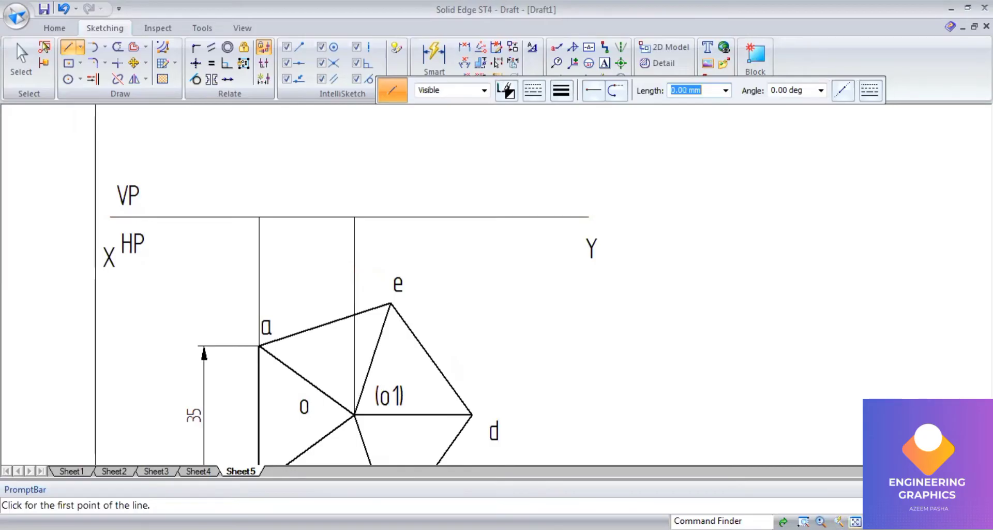
# Draw vertical projector lines up to the XY line from vertex c through e, and from vertex d.
pyautogui.scroll(-2, 435, 427)
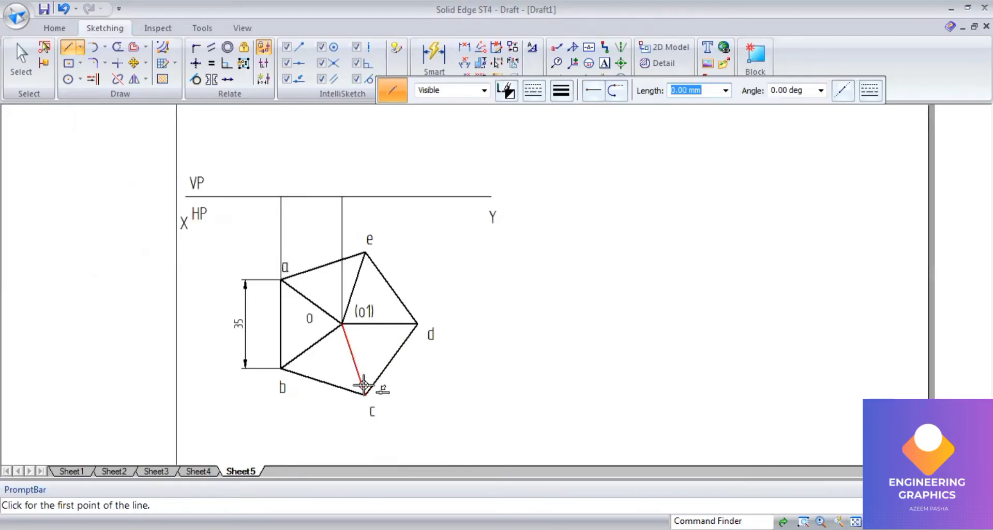
pyautogui.click(365, 391)
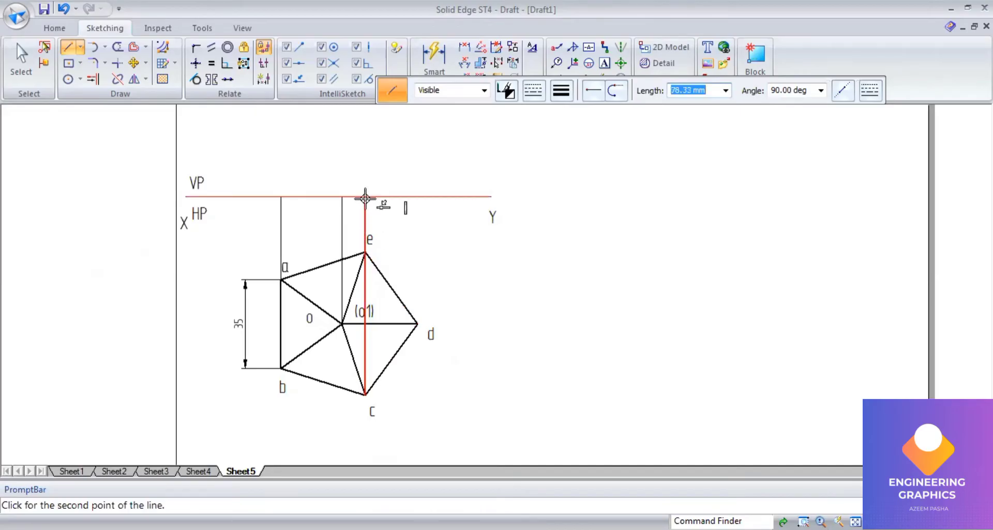
pyautogui.click(366, 197)
pyautogui.rightClick(420, 326)
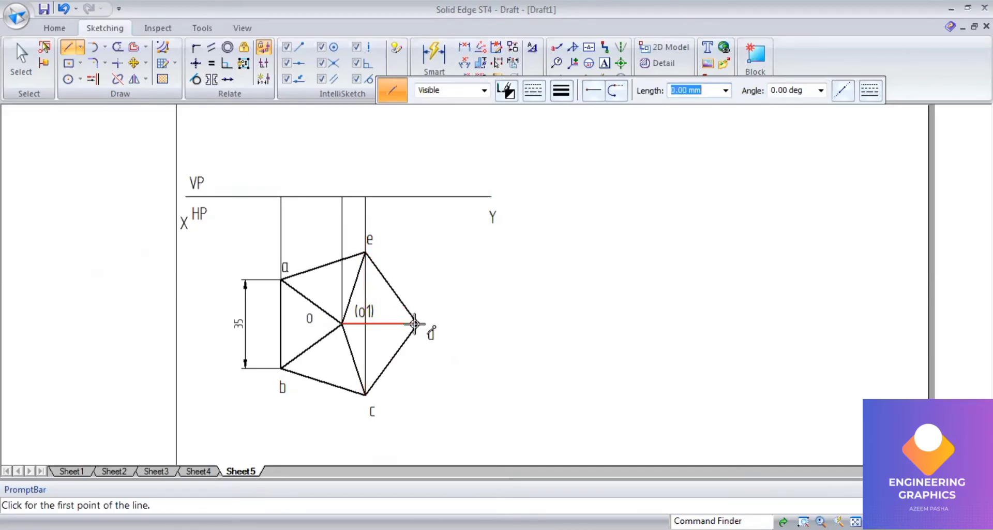
pyautogui.click(416, 324)
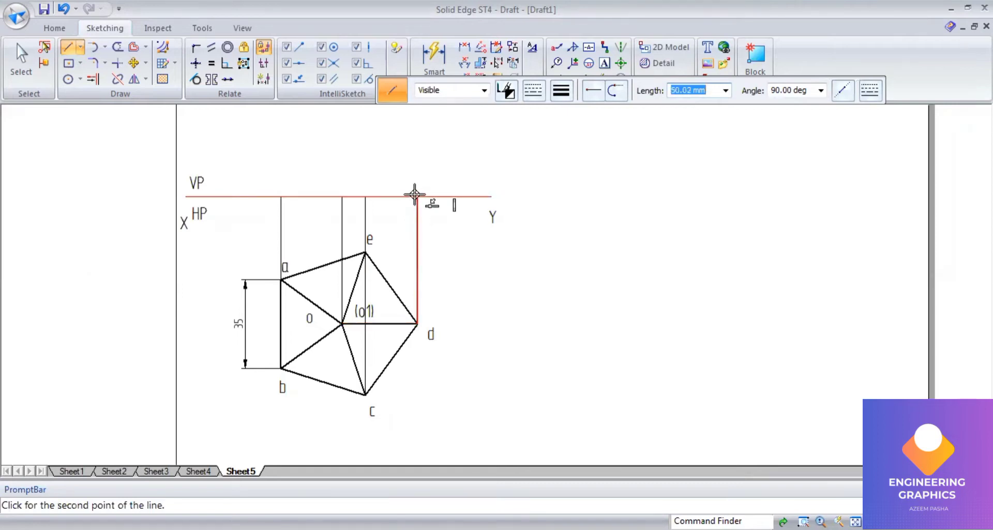
pyautogui.click(417, 197)
pyautogui.rightClick(420, 429)
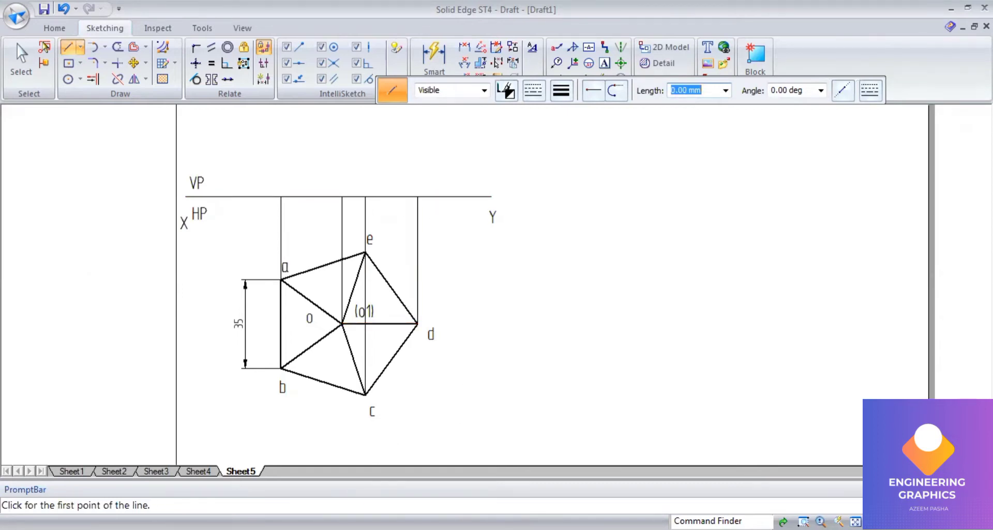
# Check Problem 24 in the Adobe Acrobat PDF, and draw a thick 65 mm vertical axis upward from the centre projector's end on XY.
pyautogui.hotkey('alt', 'Tab')
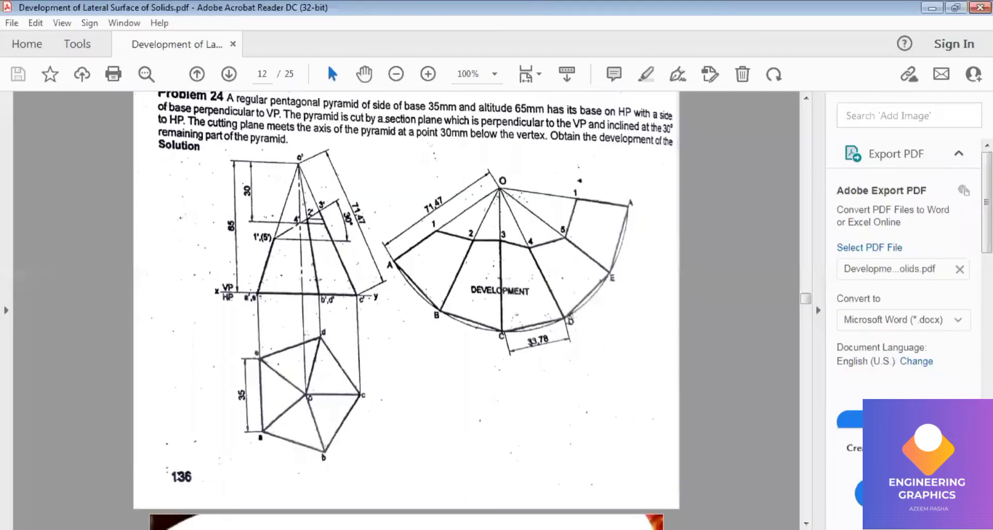
pyautogui.hotkey('alt', 'Tab')
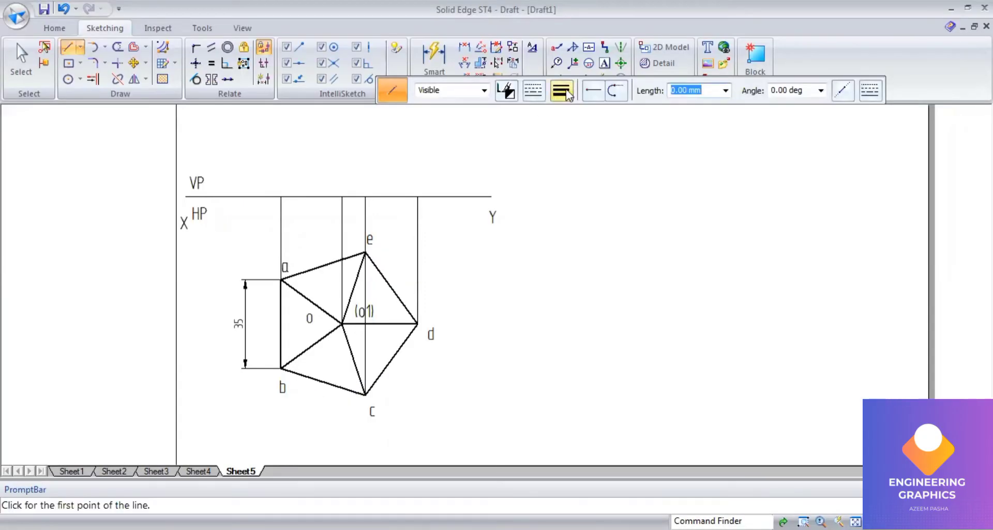
pyautogui.click(561, 90)
pyautogui.click(575, 148)
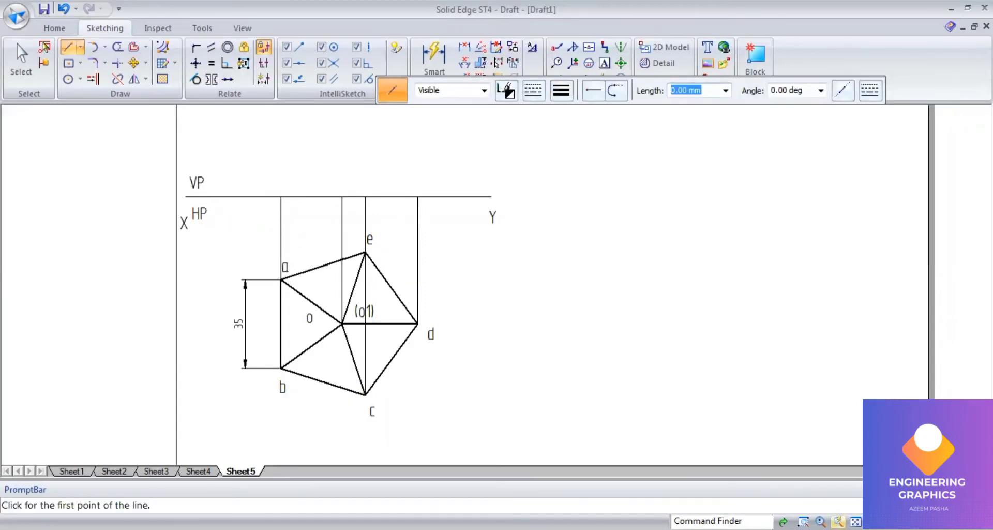
pyautogui.moveTo(338, 246); pyautogui.dragTo(357, 304, button='middle')
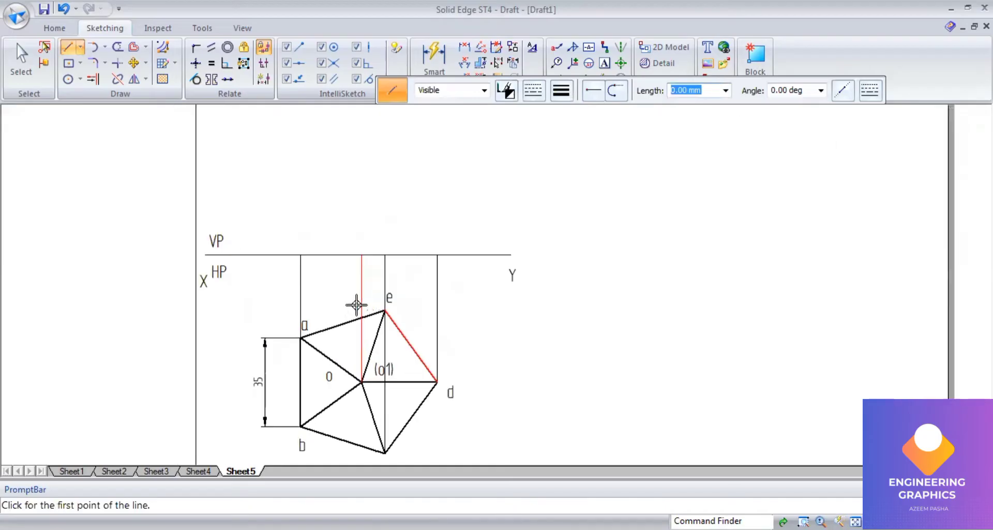
pyautogui.click(362, 254)
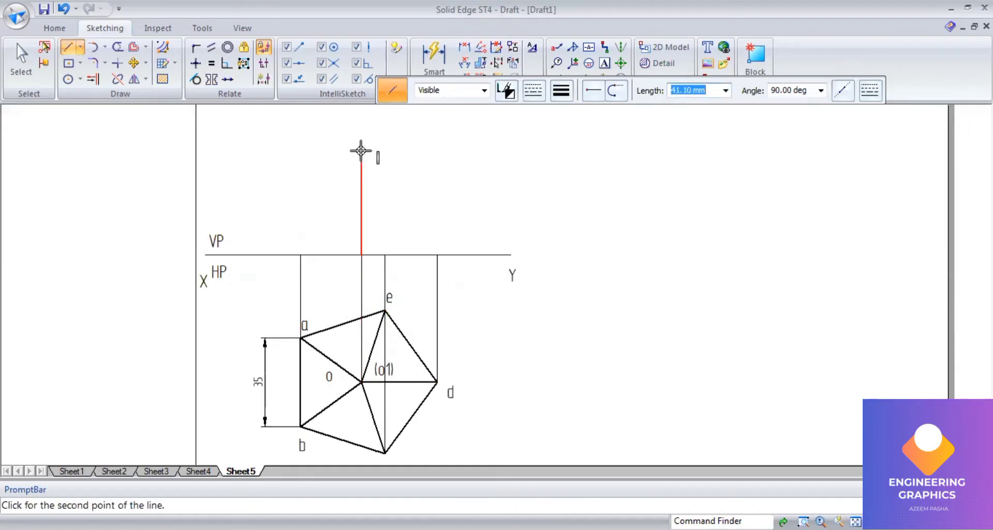
pyautogui.write('65')
pyautogui.press('Tab')
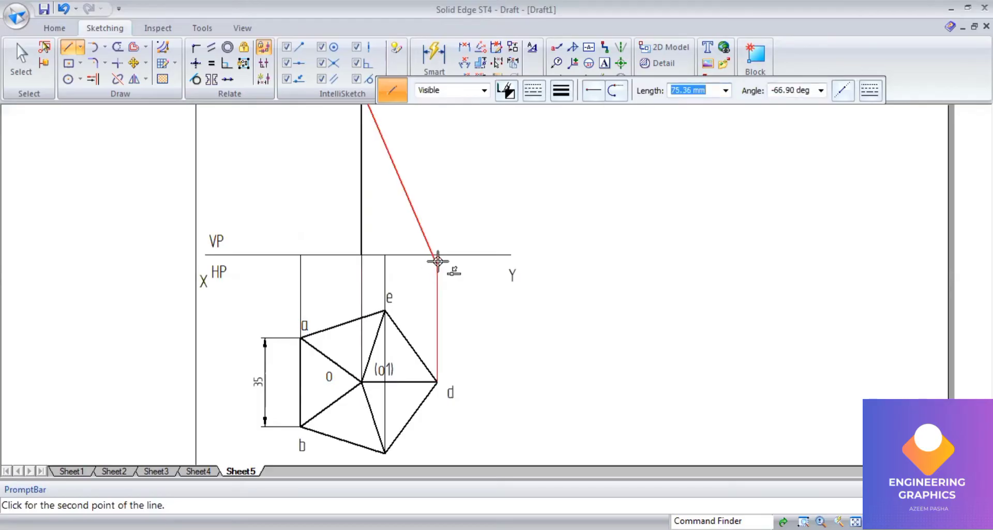
# Complete the front view's triangular outline from the apex through the d projector, along XY to the a projector, and back to the apex.
pyautogui.click(437, 253)
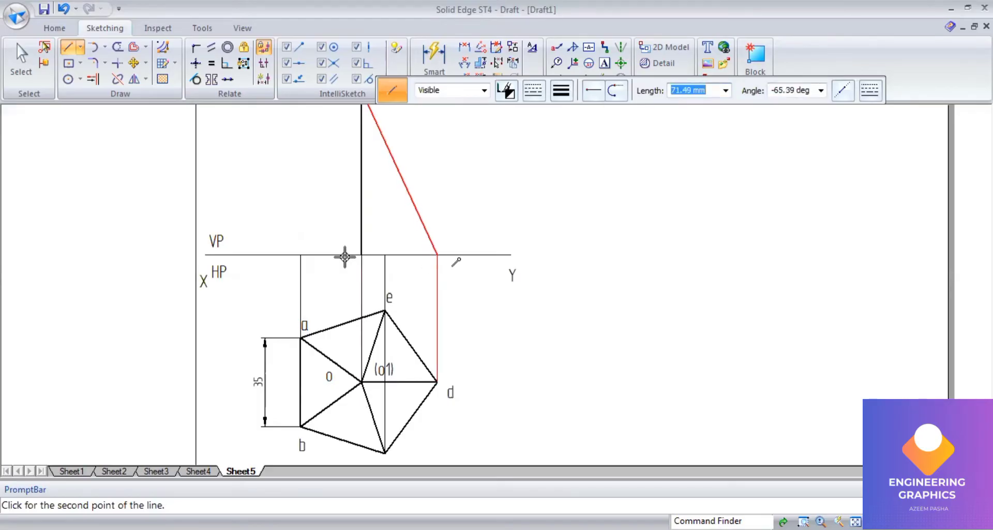
pyautogui.click(300, 253)
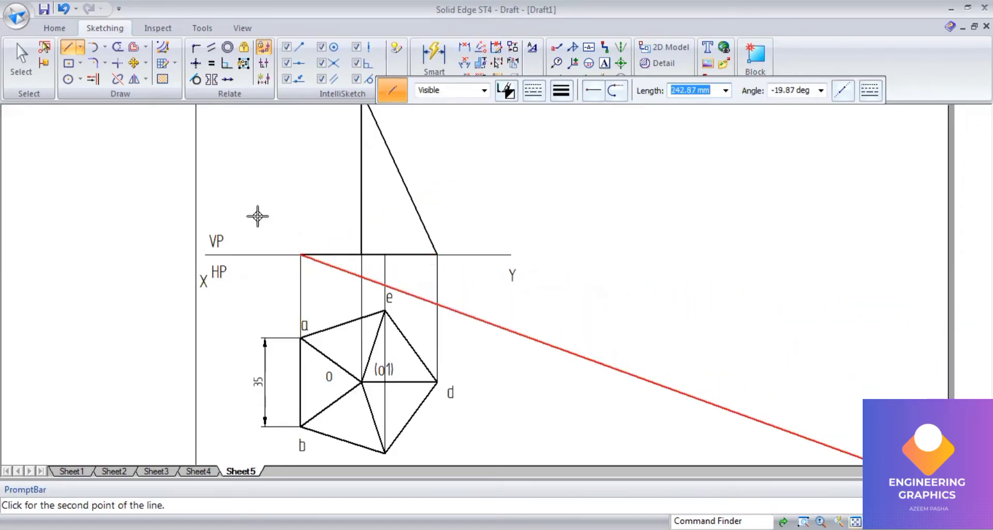
pyautogui.scroll(-2, 357, 306)
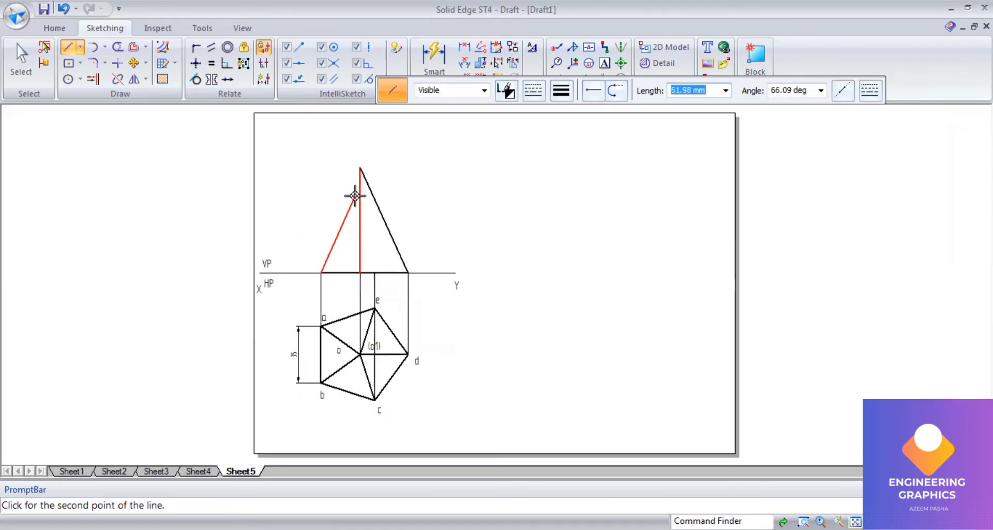
pyautogui.click(360, 165)
pyautogui.rightClick(379, 251)
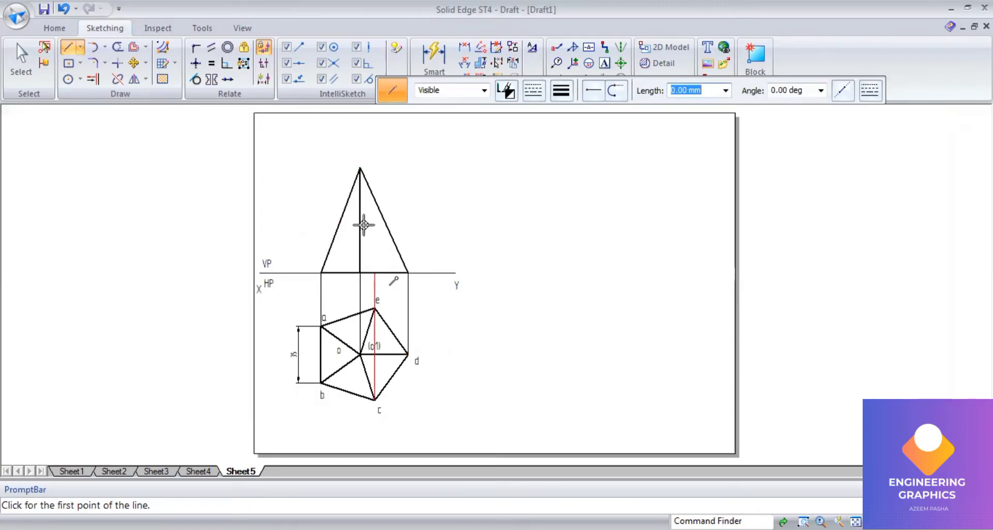
# Draw the slant edge from the point where the c–e projector meets XY to the apex of the front view.
pyautogui.click(375, 272)
pyautogui.click(360, 167)
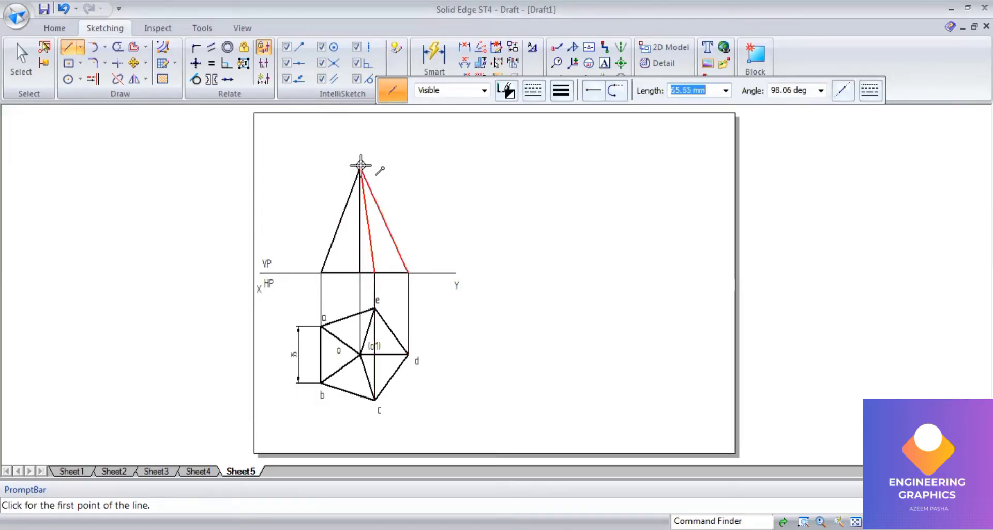
pyautogui.click(360, 168)
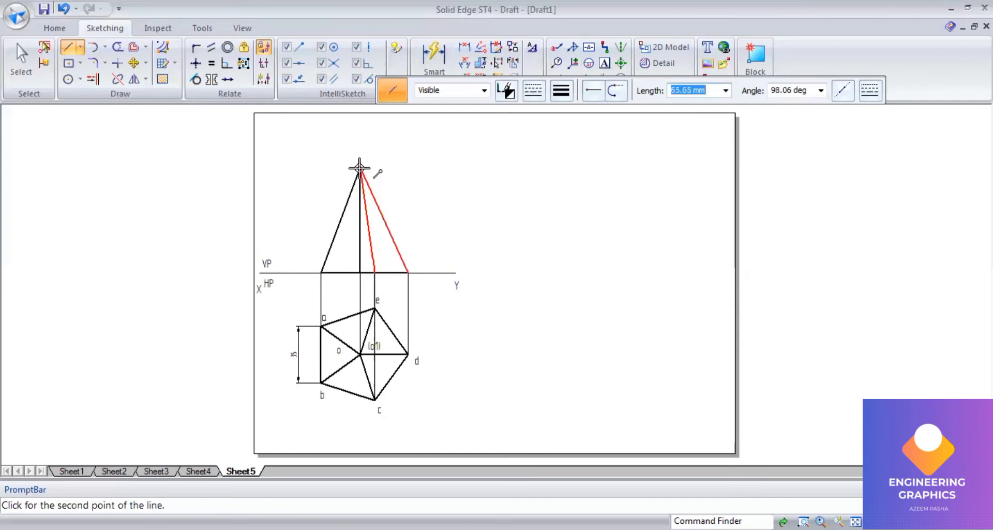
pyautogui.rightClick(358, 168)
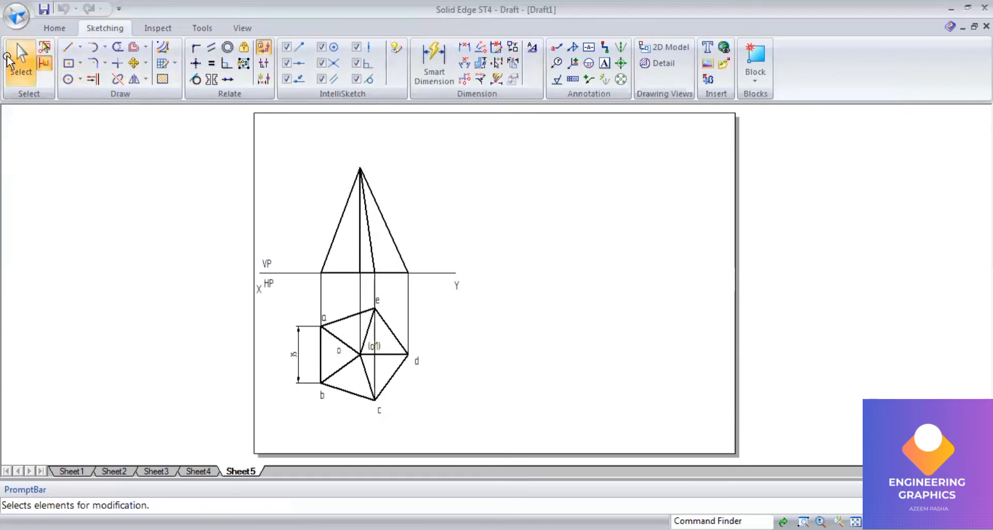
# Change the front view's vertical axis to the Chain line type.
pyautogui.click(21, 56)
pyautogui.click(360, 246)
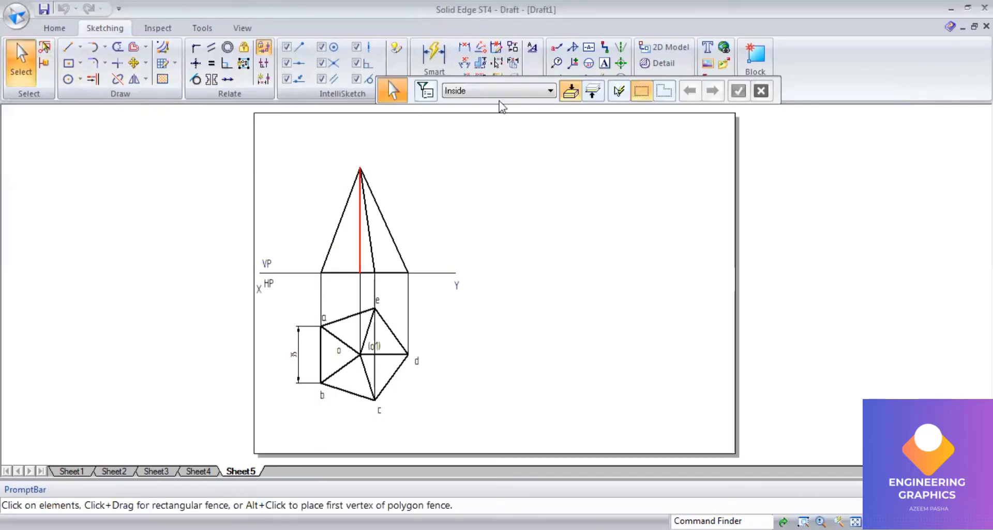
pyautogui.click(535, 91)
pyautogui.click(539, 138)
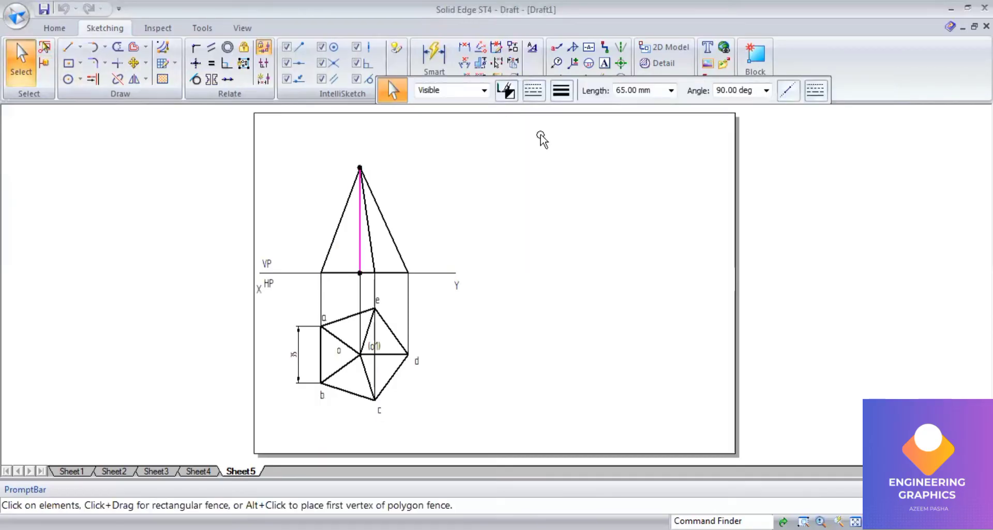
# Dimension the vertical axis of the front view, placing the dimension outside the left slant edge.
pyautogui.click(435, 63)
pyautogui.click(360, 217)
pyautogui.click(315, 216)
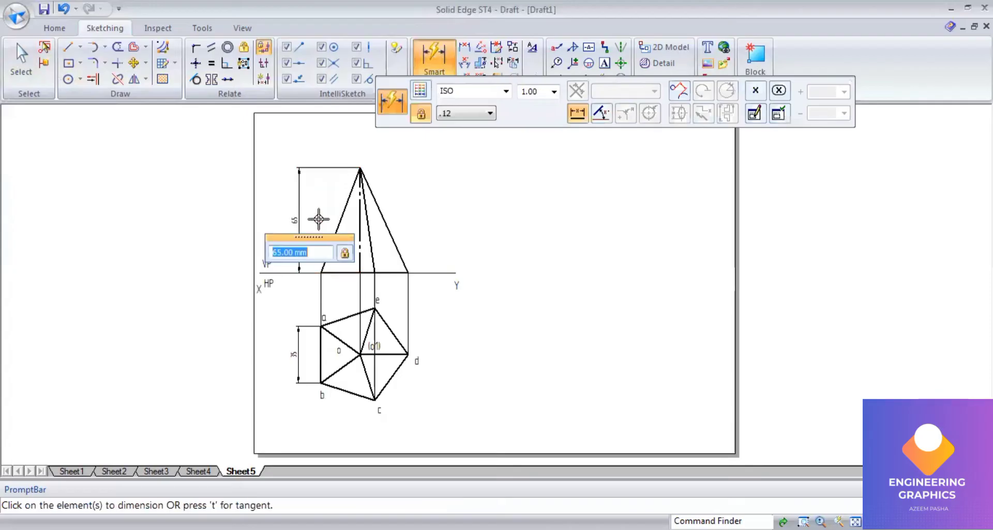
pyautogui.scroll(2, 442, 277)
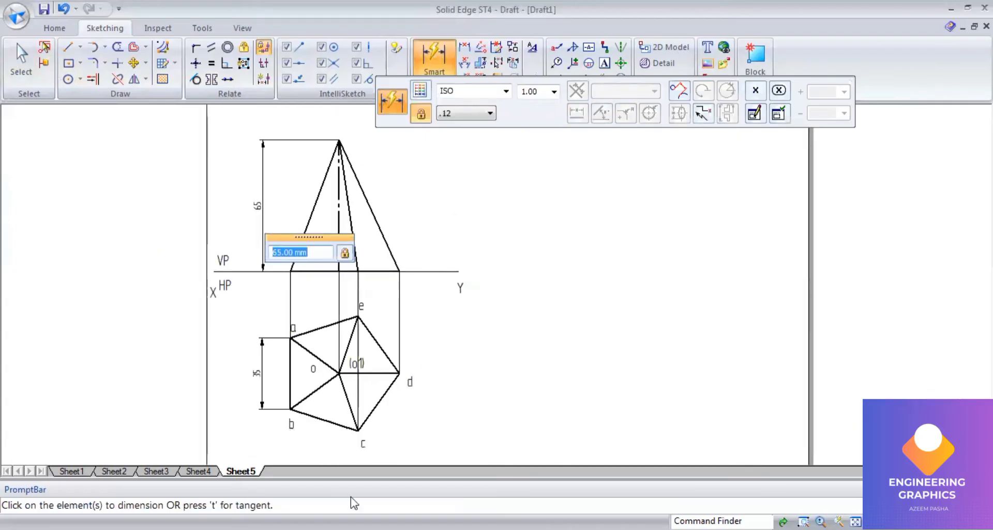
# Draw a 30 mm Chain line from the front view's apex down along its vertical axis.
pyautogui.hotkey('alt', 'Tab')
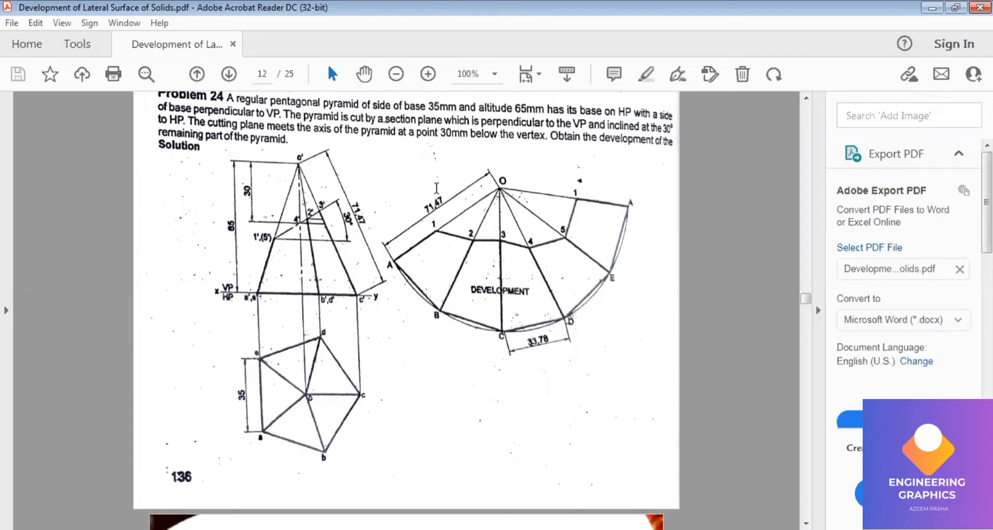
pyautogui.hotkey('alt', 'Tab')
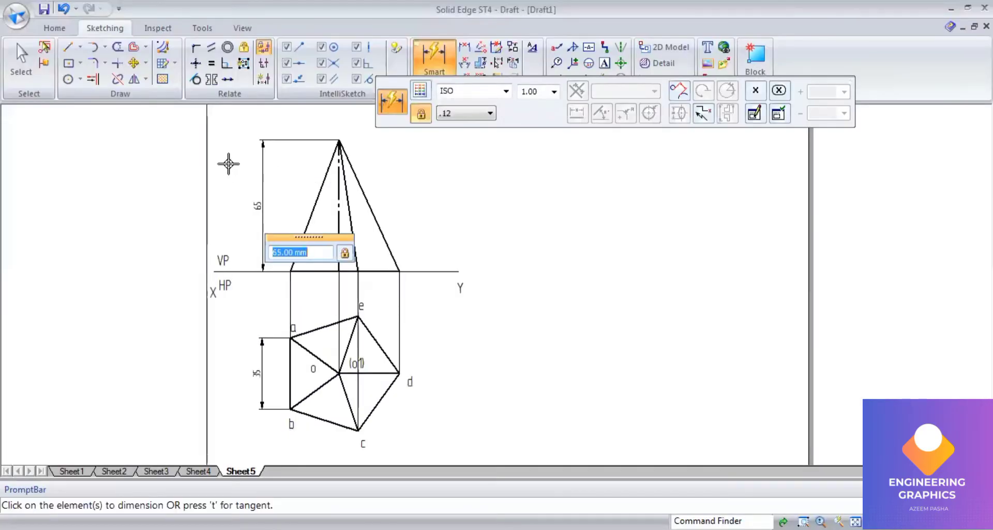
pyautogui.click(67, 47)
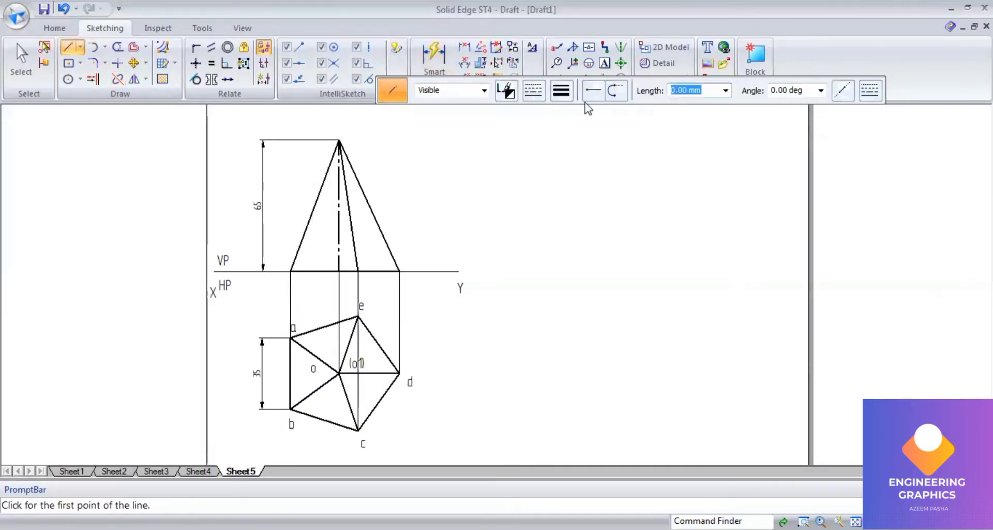
pyautogui.click(533, 90)
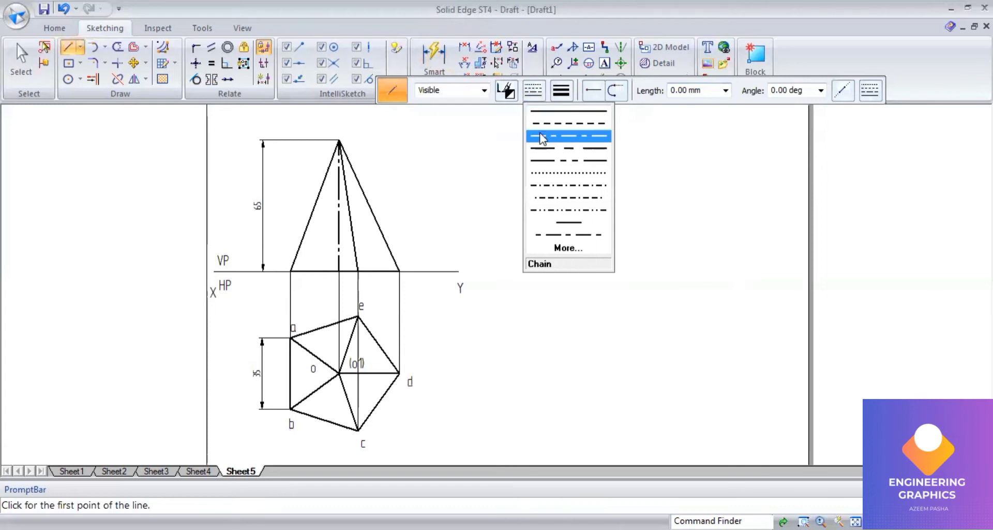
pyautogui.click(541, 136)
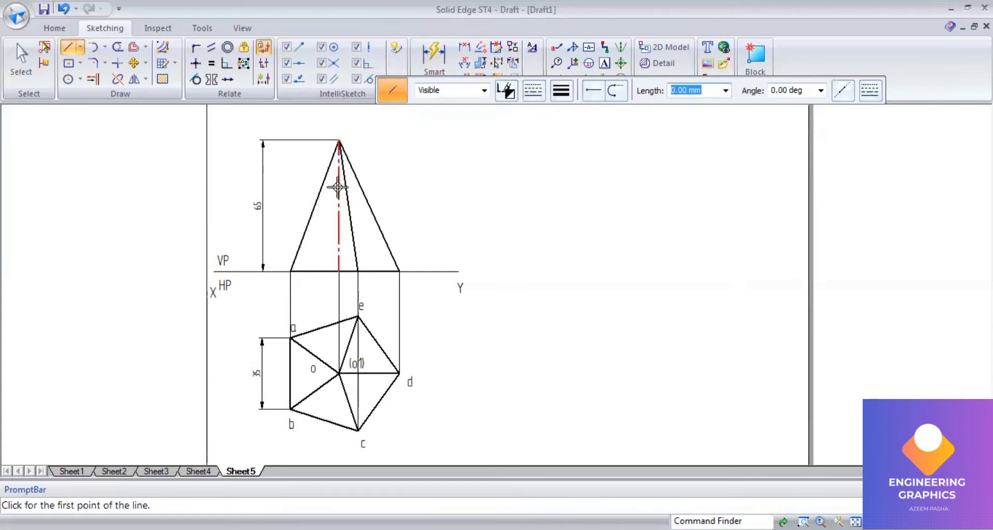
pyautogui.click(339, 141)
pyautogui.write('3')
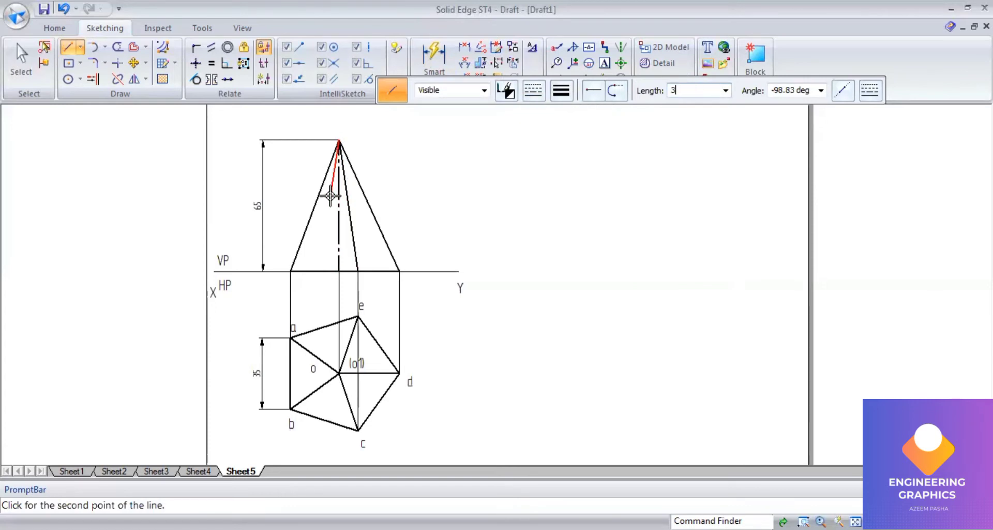
pyautogui.write('0')
pyautogui.press('Tab')
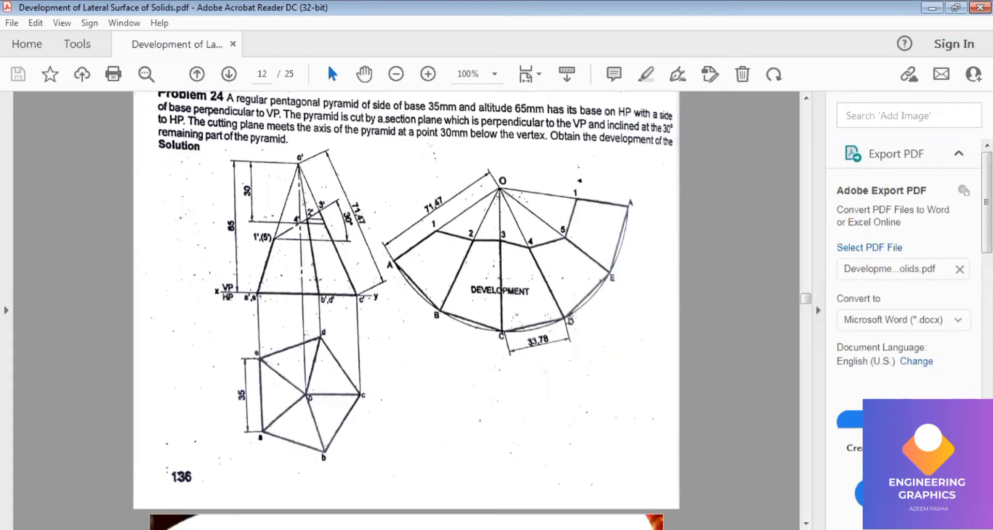
# Draw the section line from the point 30 mm below the apex, at 30° and about 32 mm long.
pyautogui.hotkey('alt', 'Tab')
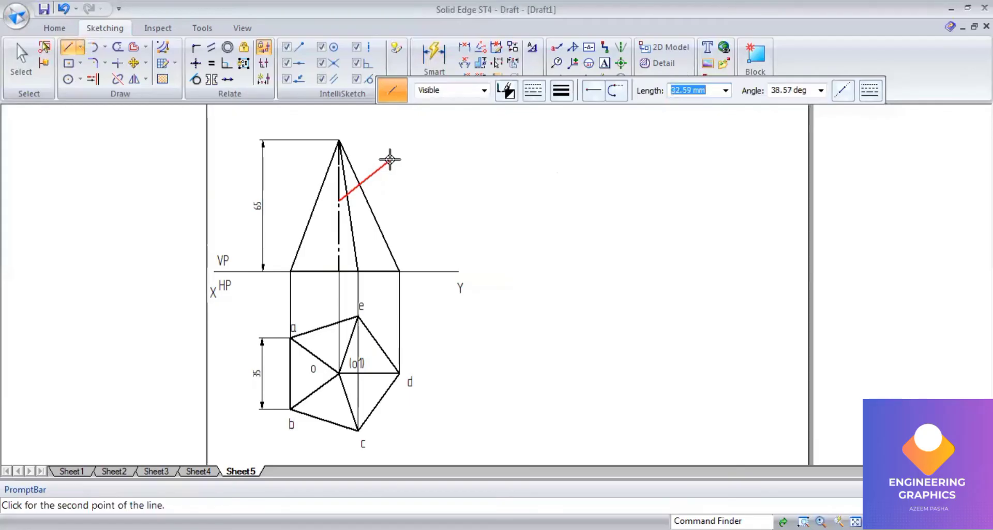
pyautogui.press('Tab')
pyautogui.write('3')
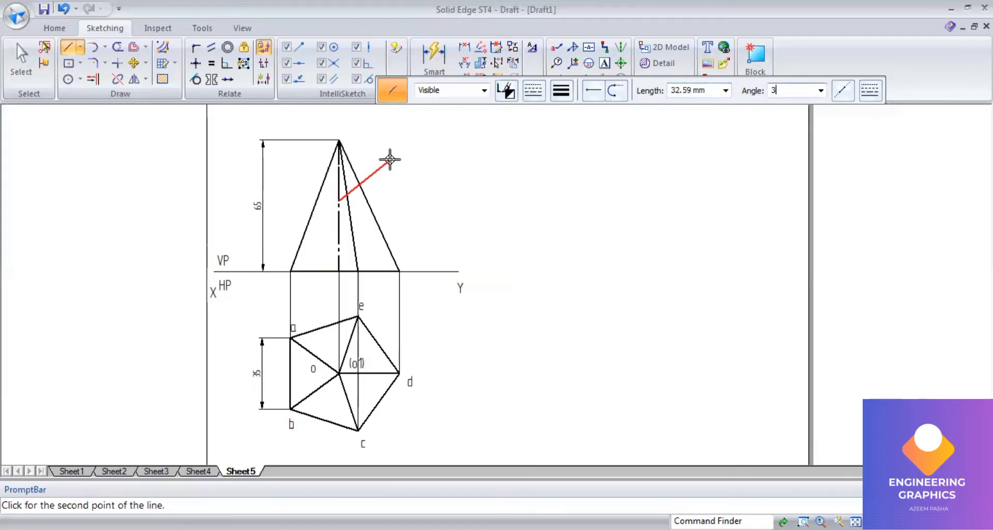
pyautogui.write('0')
pyautogui.press('Tab')
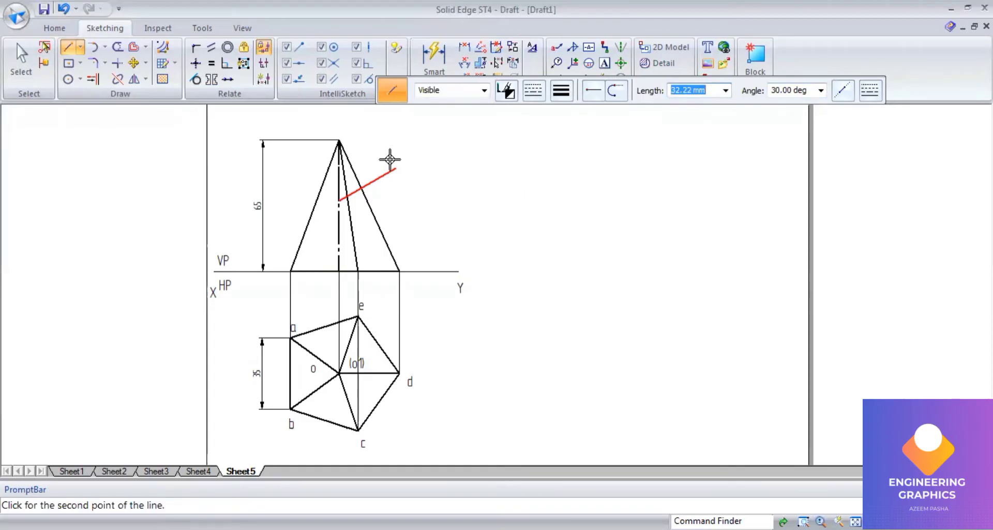
pyautogui.press('Return')
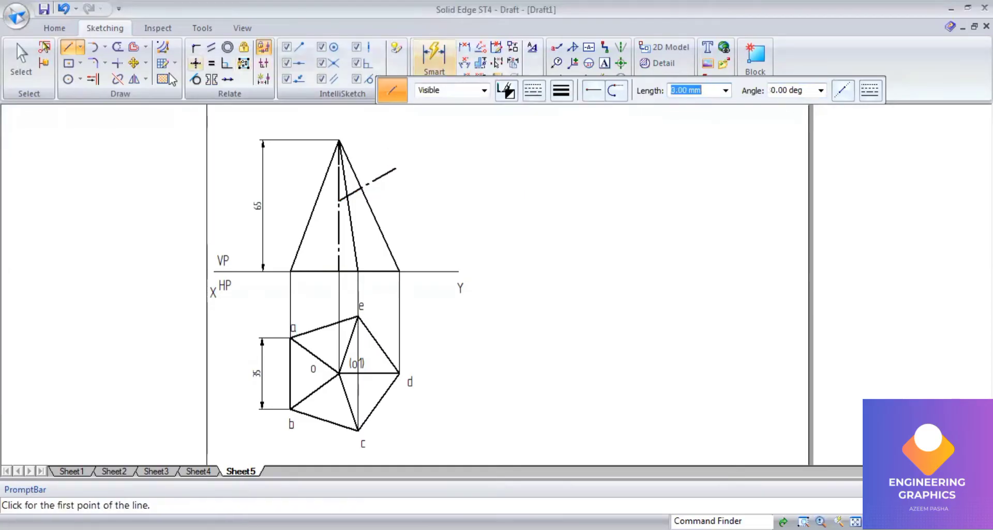
# Extend the 30° section line to the left slant edge of the front view.
pyautogui.click(95, 81)
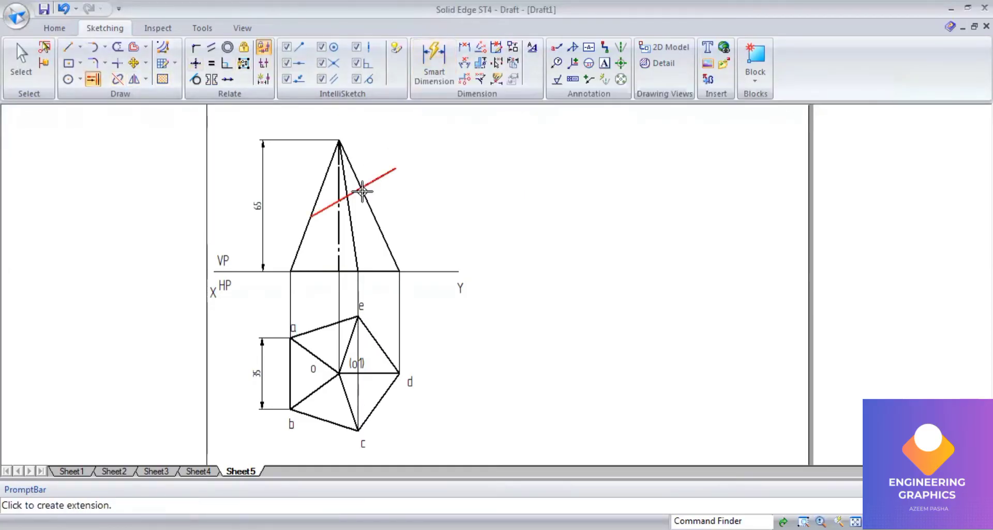
pyautogui.click(362, 188)
pyautogui.scroll(1, 368, 217)
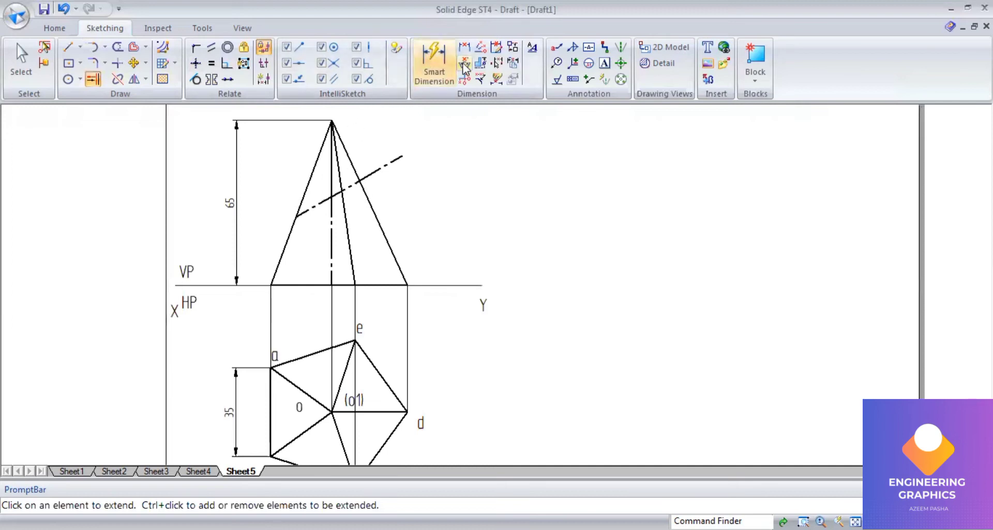
pyautogui.click(306, 211)
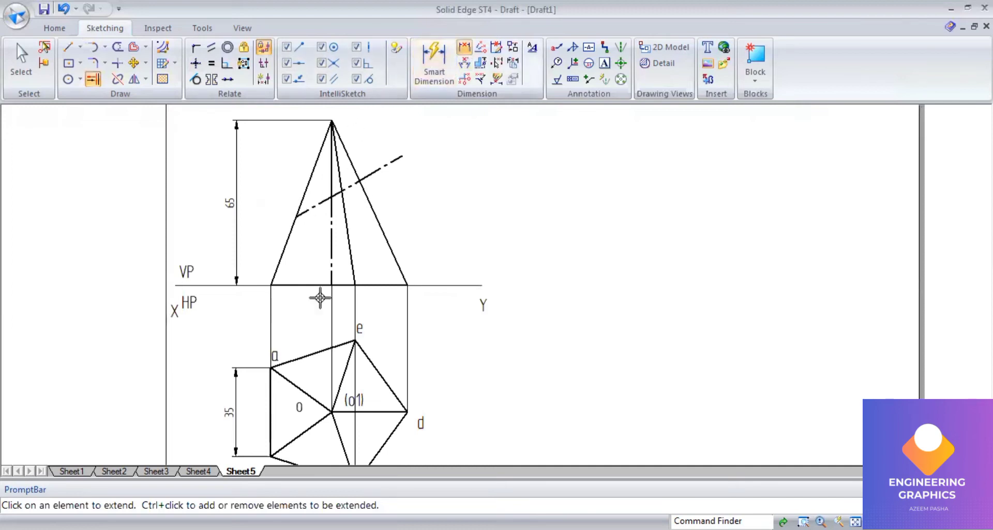
pyautogui.click(308, 284)
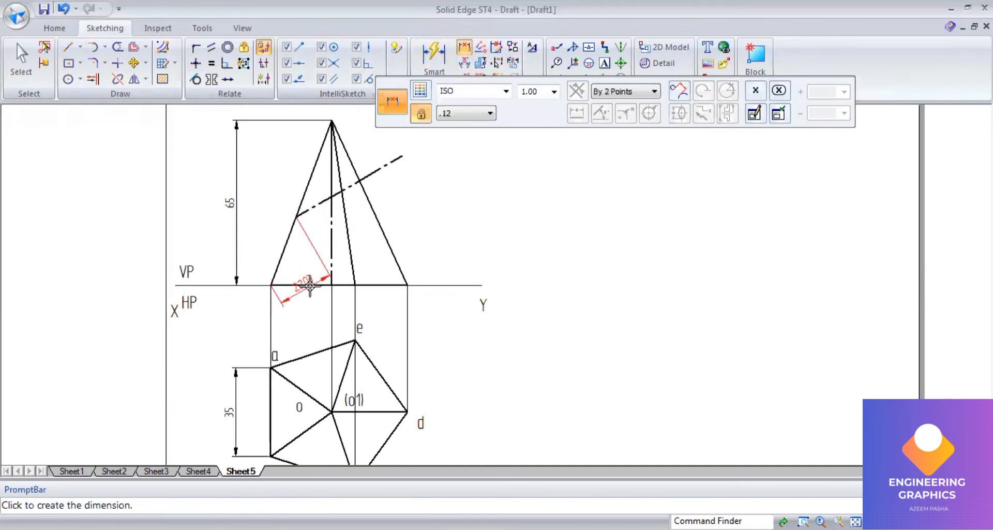
pyautogui.rightClick(308, 286)
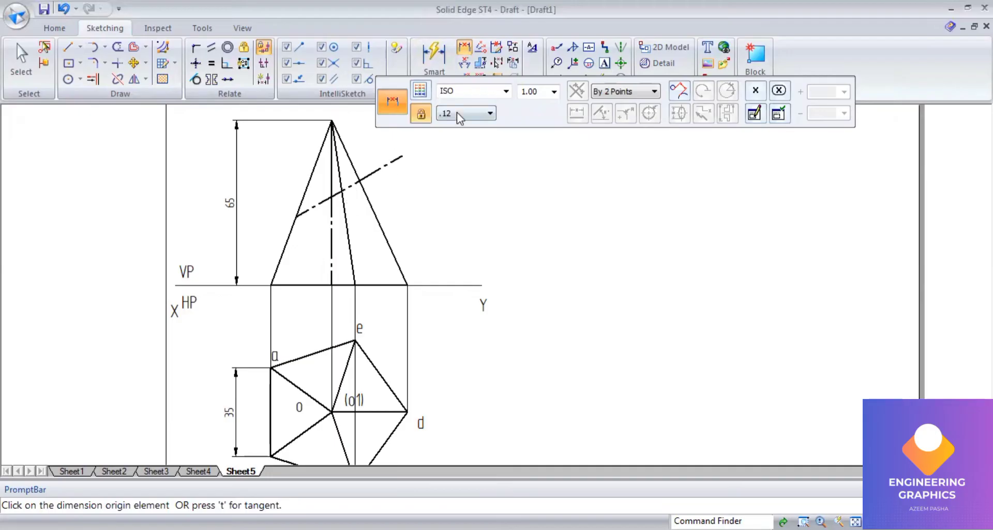
# Dimension the angle between the section line and the front view's base line, placing it outside the right slant edge.
pyautogui.click(465, 63)
pyautogui.click(319, 277)
pyautogui.click(322, 284)
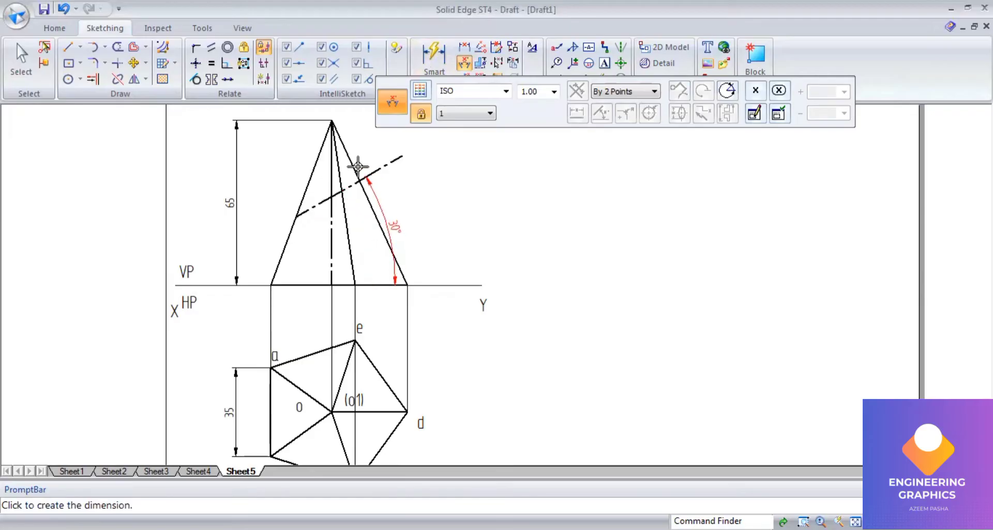
pyautogui.click(402, 216)
# Try to trim the left slant edge to a corner with the section line.
pyautogui.hotkey('alt', 'Tab')
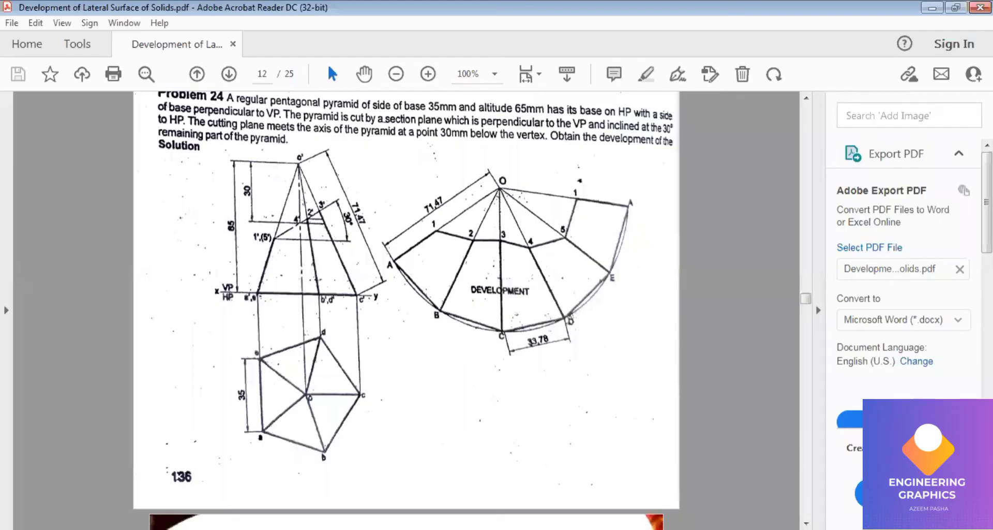
pyautogui.hotkey('alt', 'Tab')
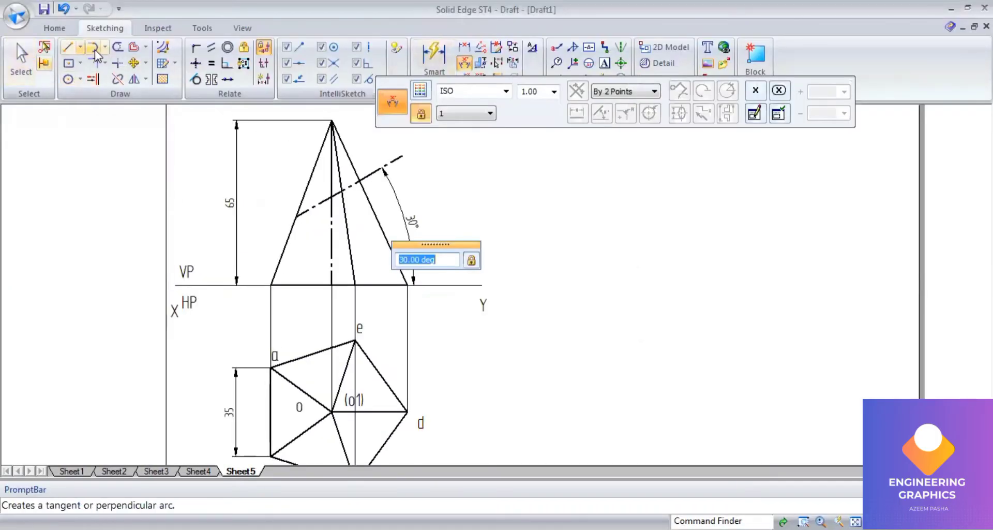
pyautogui.click(118, 63)
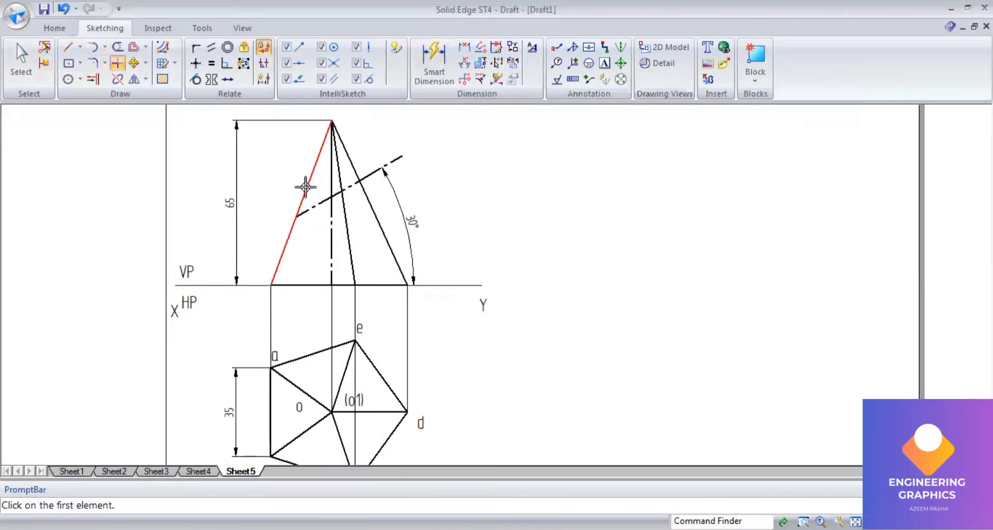
pyautogui.click(303, 211)
pyautogui.click(292, 215)
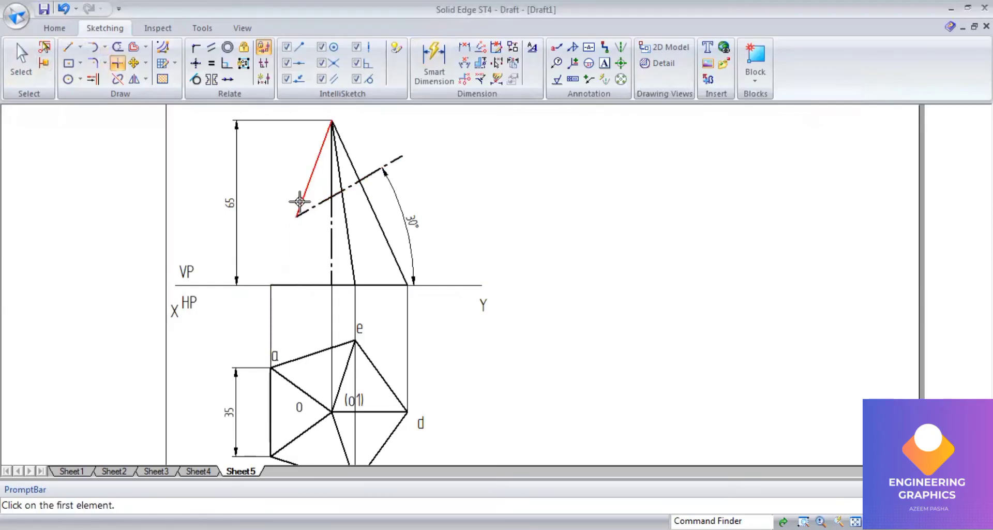
pyautogui.hotkey('ctrl', 'z')
pyautogui.press('Escape')
# Split the front view's left slant edge where it meets the section line.
pyautogui.click(118, 81)
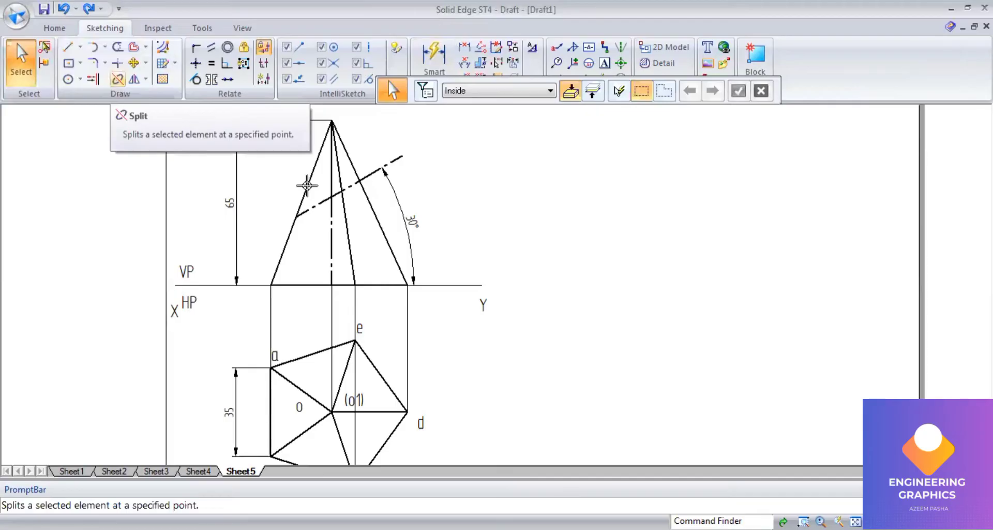
pyautogui.click(301, 201)
pyautogui.click(295, 215)
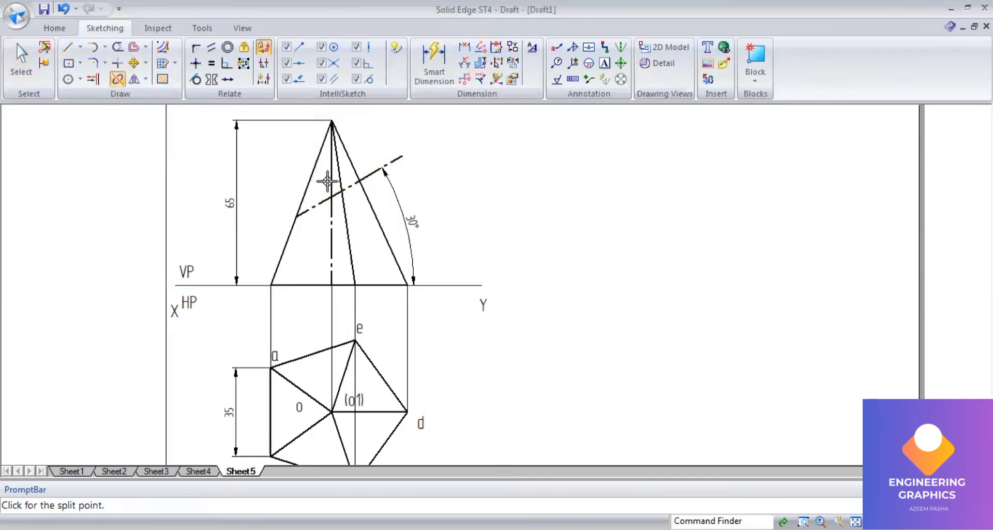
# Try to split the front view's axis and remaining slant edges at the section line.
pyautogui.click(332, 179)
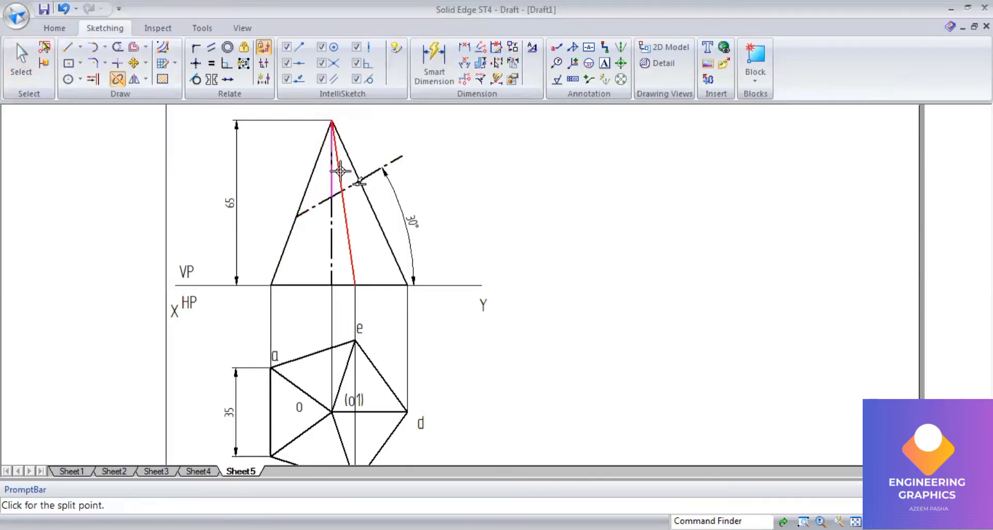
pyautogui.click(331, 197)
pyautogui.click(348, 164)
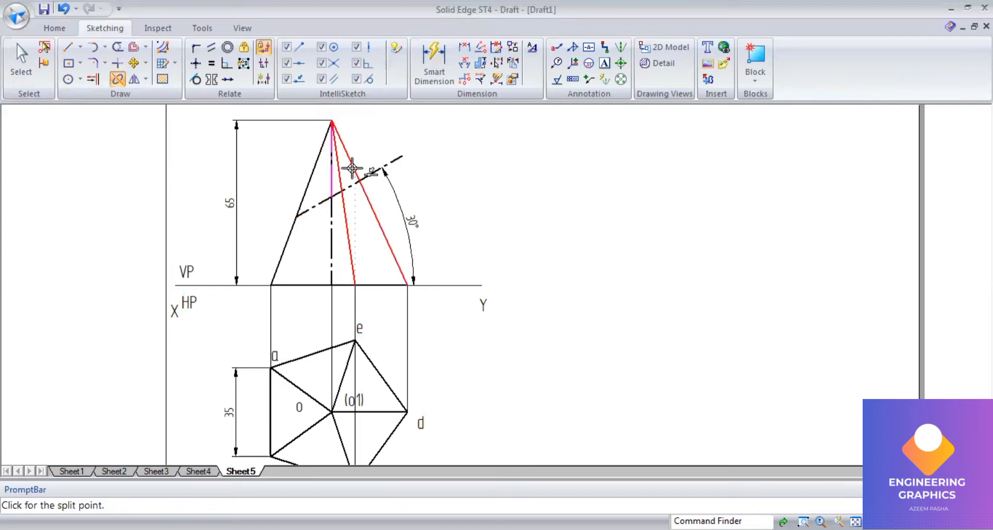
pyautogui.click(359, 180)
pyautogui.click(343, 190)
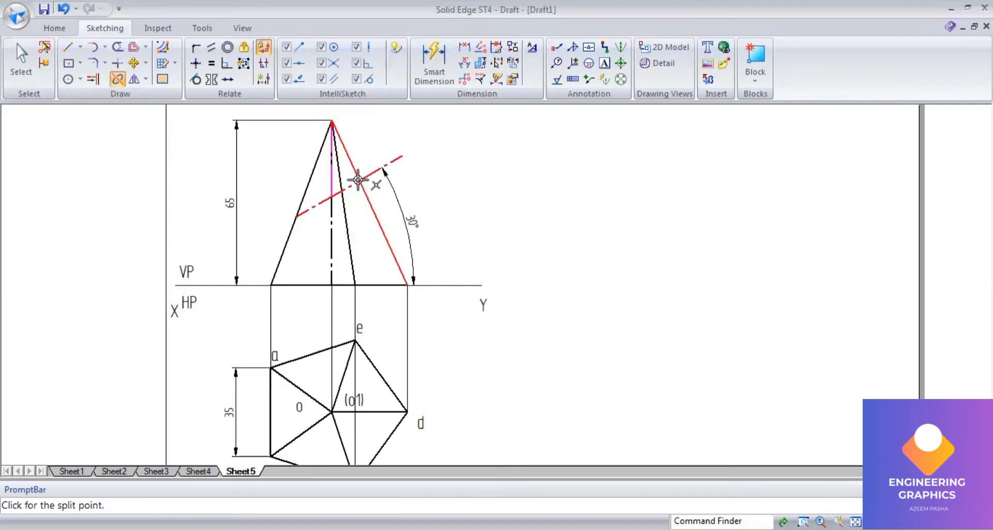
pyautogui.click(357, 185)
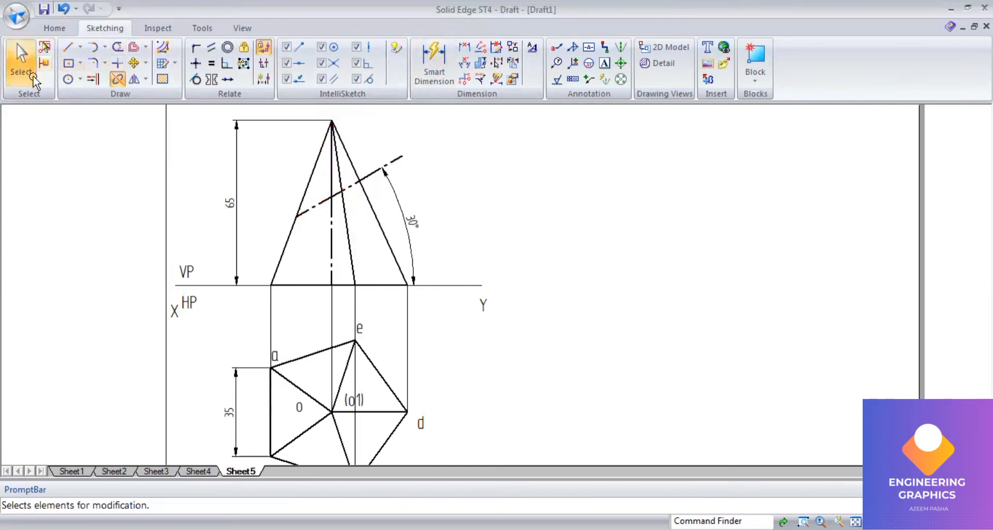
pyautogui.click(23, 65)
pyautogui.click(320, 183)
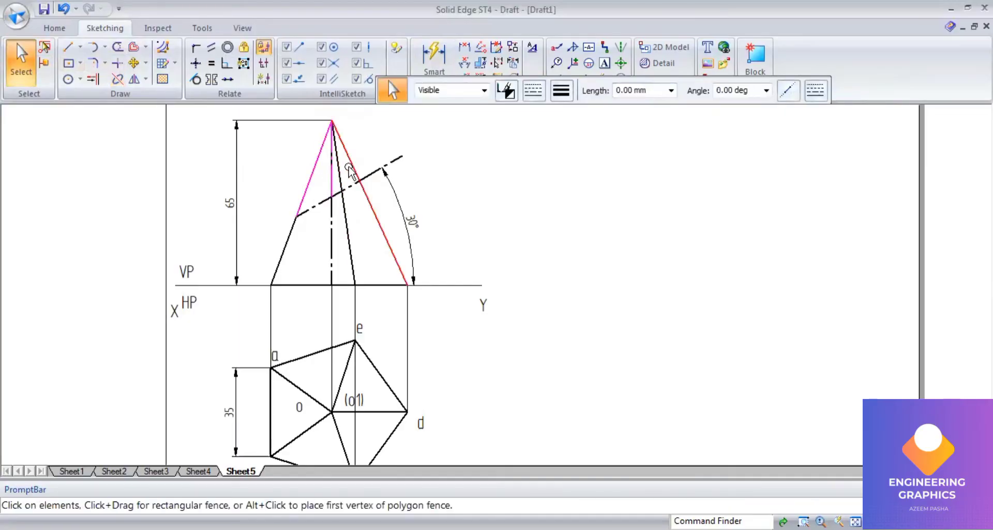
# Split the middle and right slant edges of the front view at the section line.
pyautogui.click(118, 79)
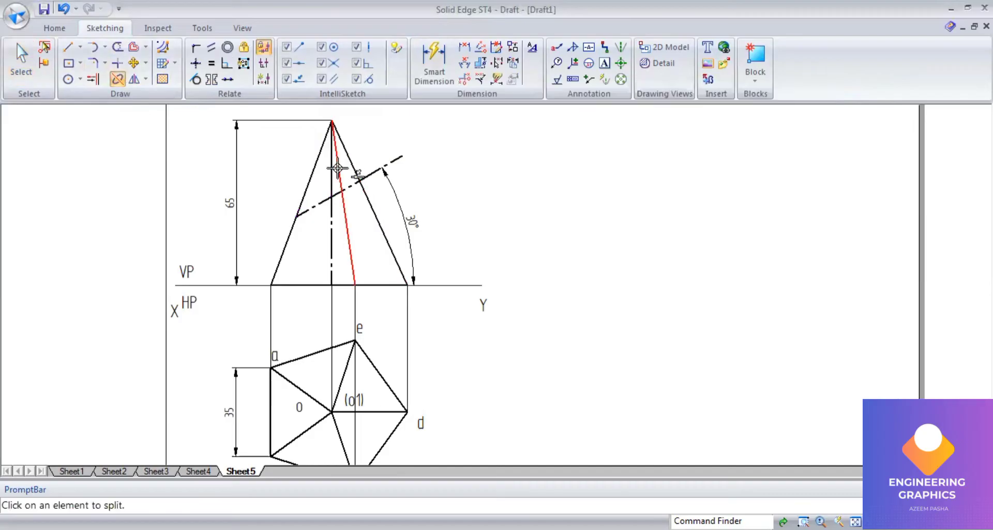
pyautogui.click(339, 176)
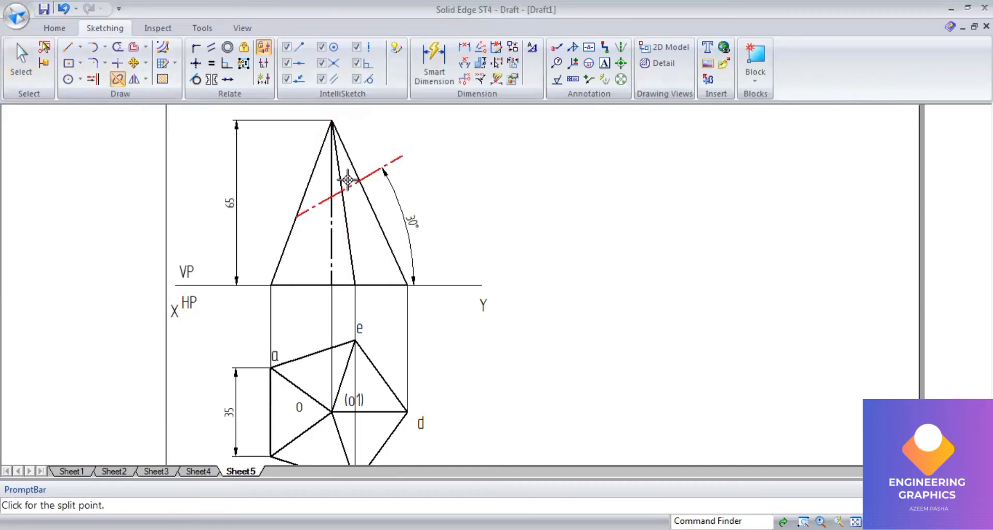
pyautogui.click(356, 172)
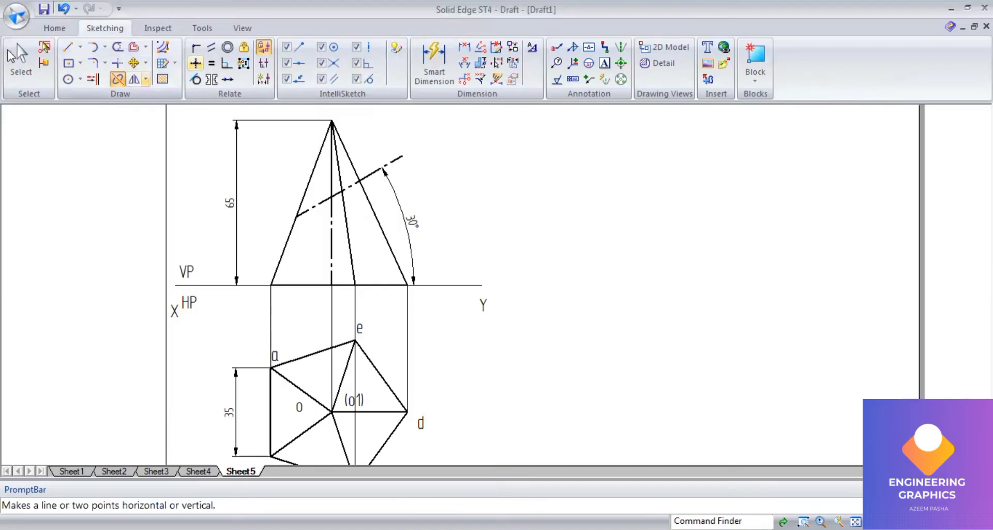
pyautogui.press('Escape')
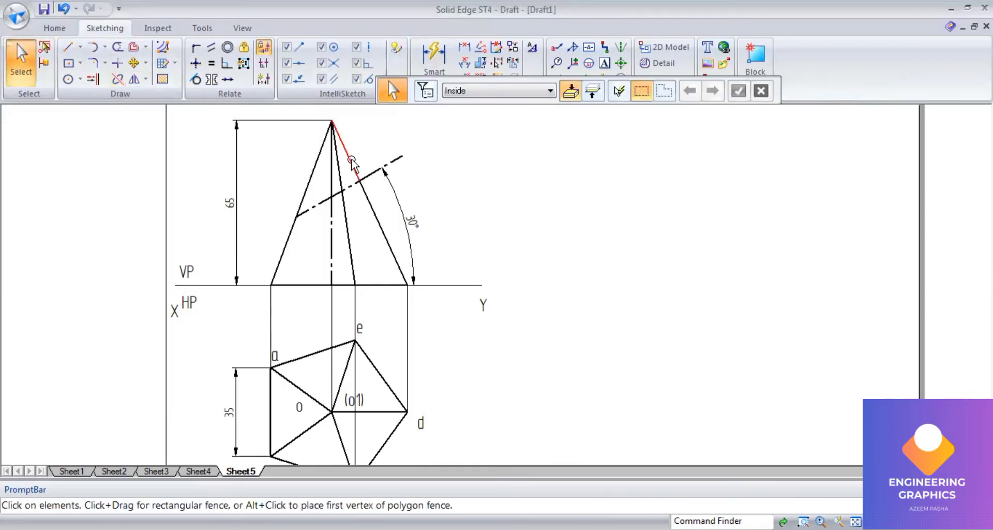
# Give the parts of the middle and right slant edges above the section line a thinner line width.
pyautogui.click(339, 176)
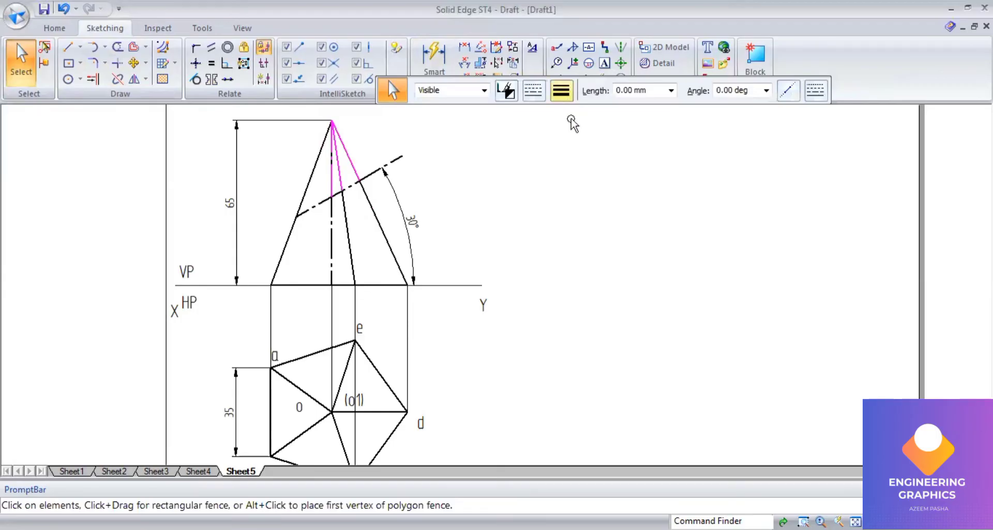
pyautogui.press('Escape')
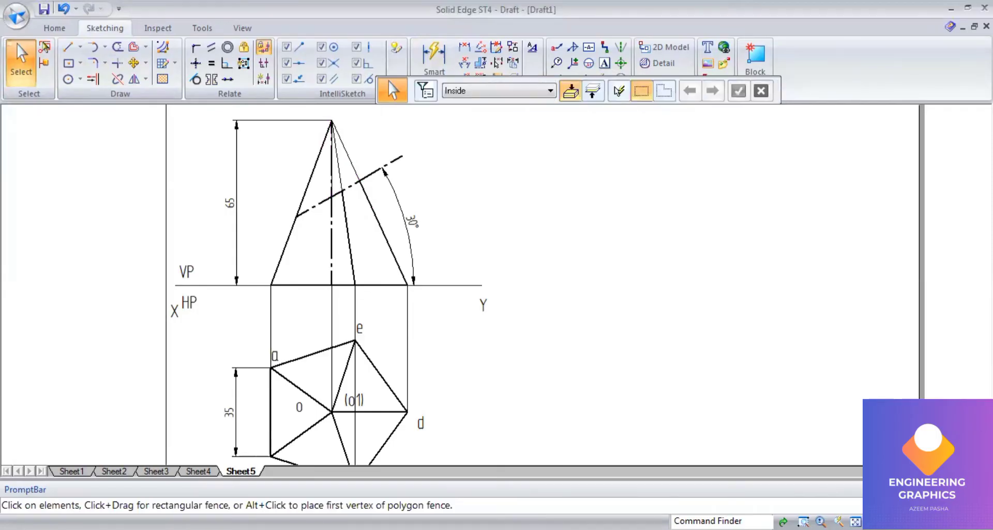
# Label the section line's left cut point 1 in the front view and place another 1 beside corner a in the top view.
pyautogui.click(605, 63)
pyautogui.click(278, 193)
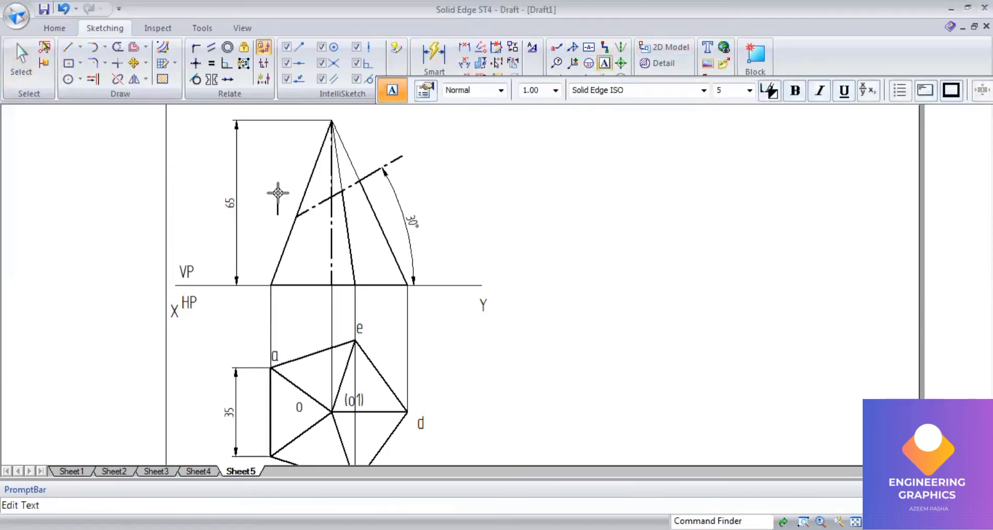
pyautogui.write('1')
pyautogui.click(262, 348)
pyautogui.write('1')
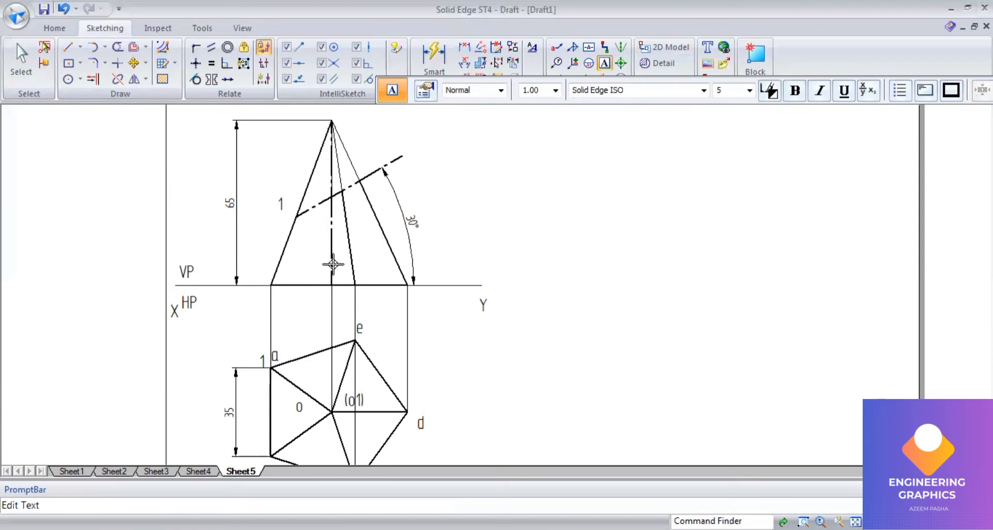
# Check the corner lettering in the reference PDF and delete the labels a, b, c, d and e from the top view.
pyautogui.hotkey('alt', 'Tab')
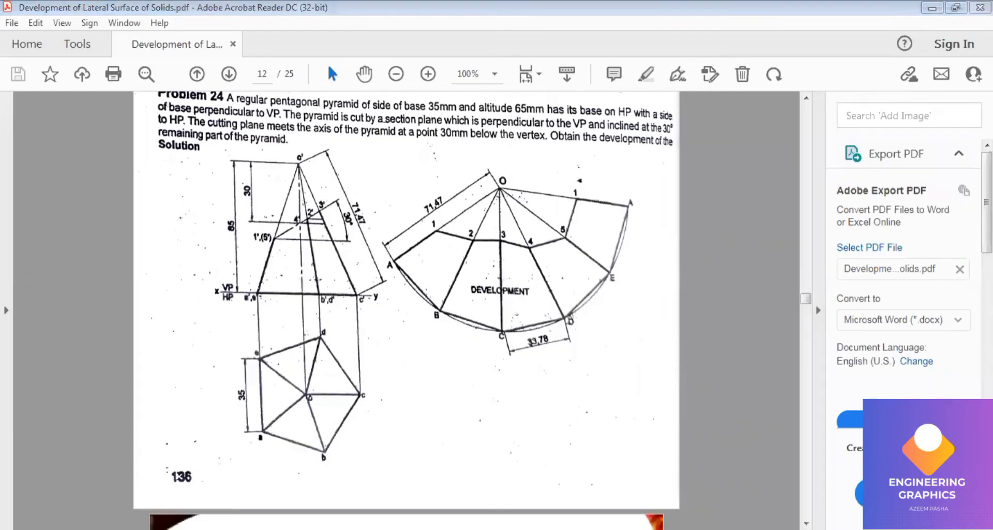
pyautogui.hotkey('alt', 'Tab')
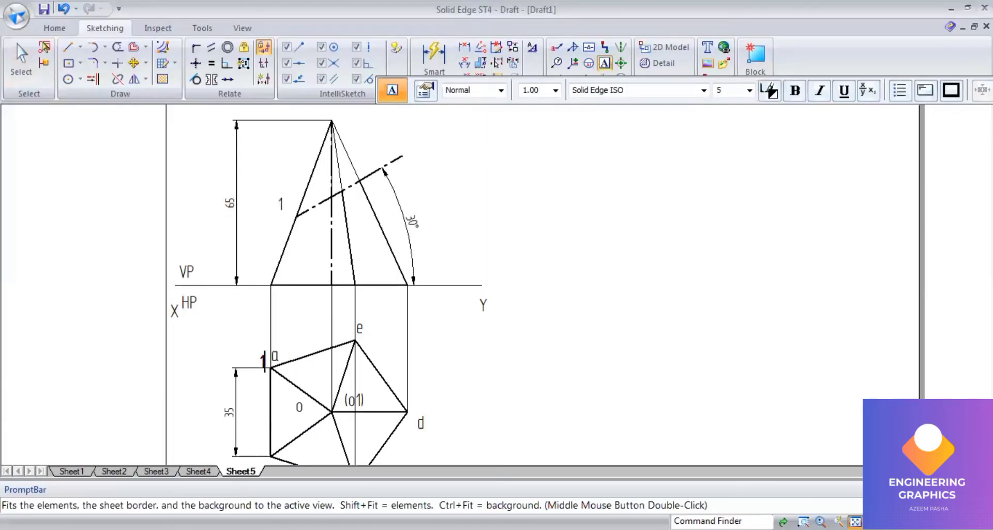
pyautogui.click(856, 521)
pyautogui.click(15, 75)
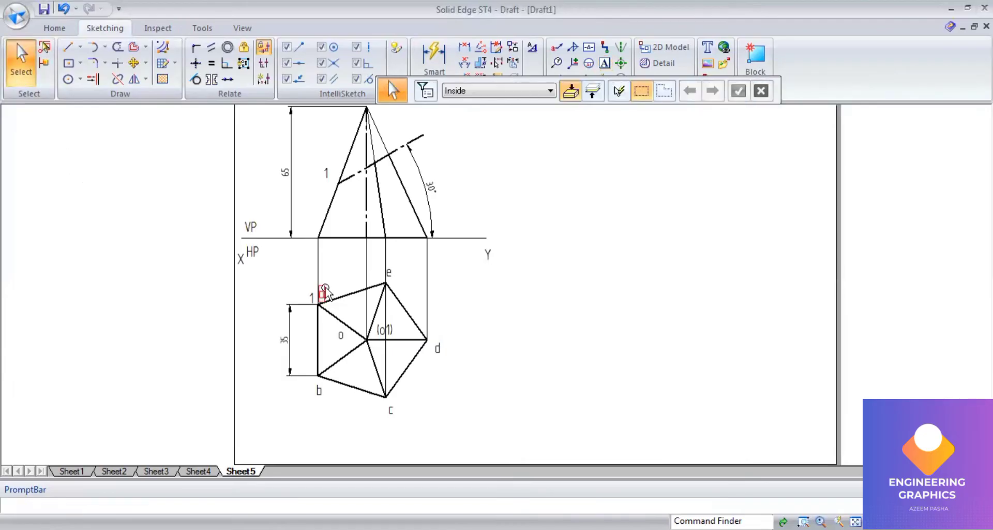
pyautogui.click(327, 293)
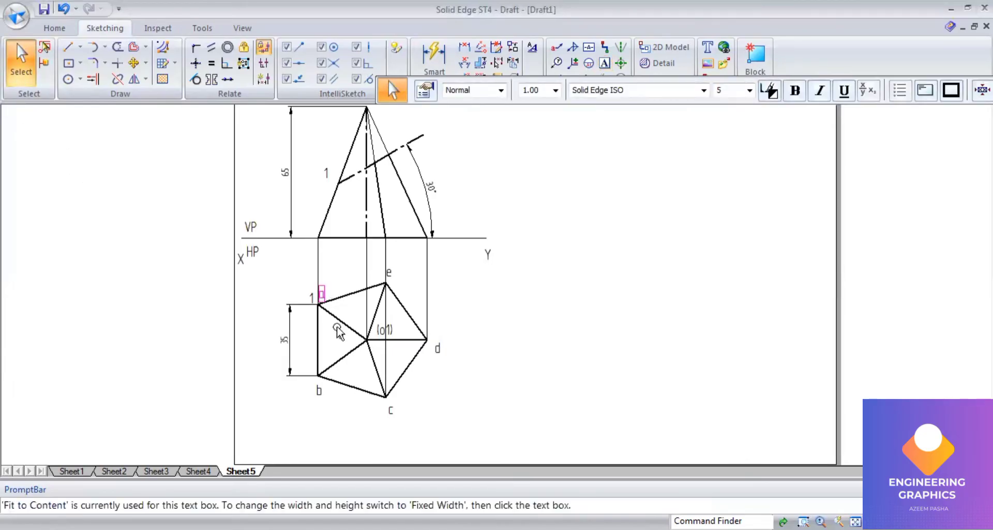
pyautogui.keyDown('ctrl'); pyautogui.click(320, 391); pyautogui.keyUp('ctrl')
pyautogui.keyDown('ctrl'); pyautogui.click(391, 410); pyautogui.keyUp('ctrl')
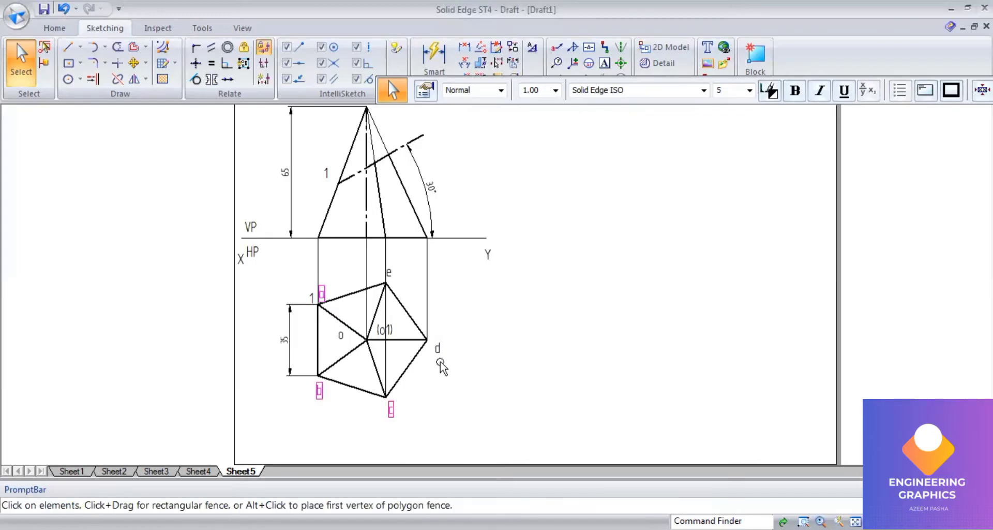
pyautogui.keyDown('ctrl'); pyautogui.click(438, 347); pyautogui.keyUp('ctrl')
pyautogui.keyDown('ctrl'); pyautogui.click(397, 274); pyautogui.keyUp('ctrl')
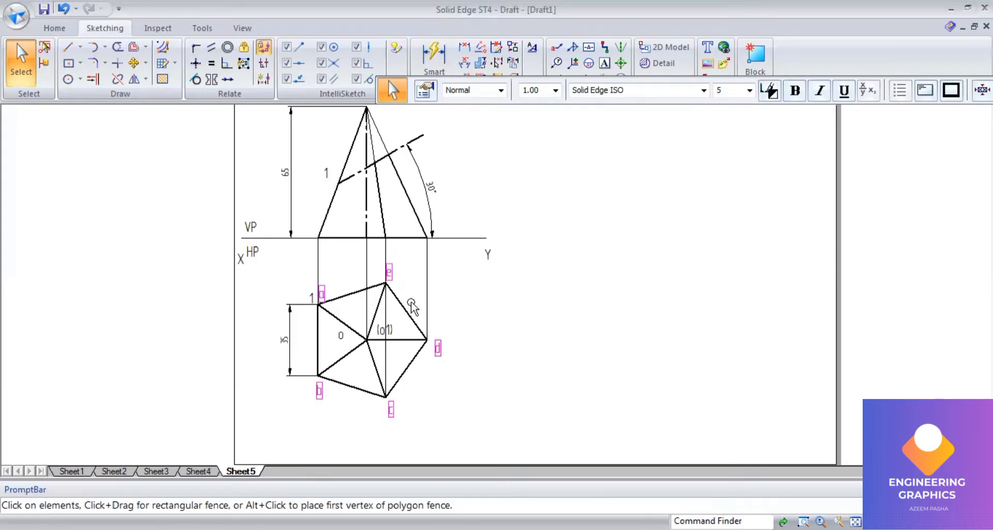
pyautogui.press('Delete')
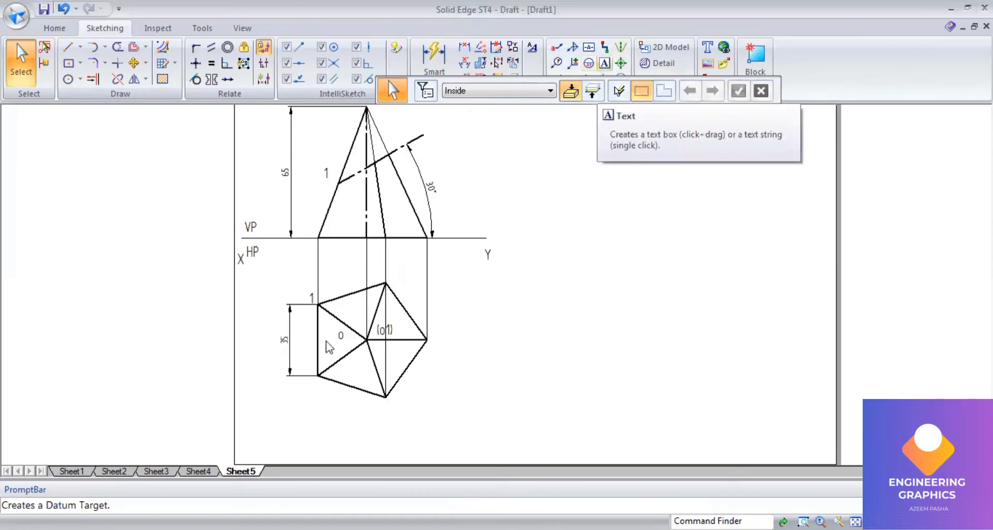
# Label the top view's pentagon corners a, b, c, d and e counter-clockwise, starting at the lower-left corner.
pyautogui.click(323, 381)
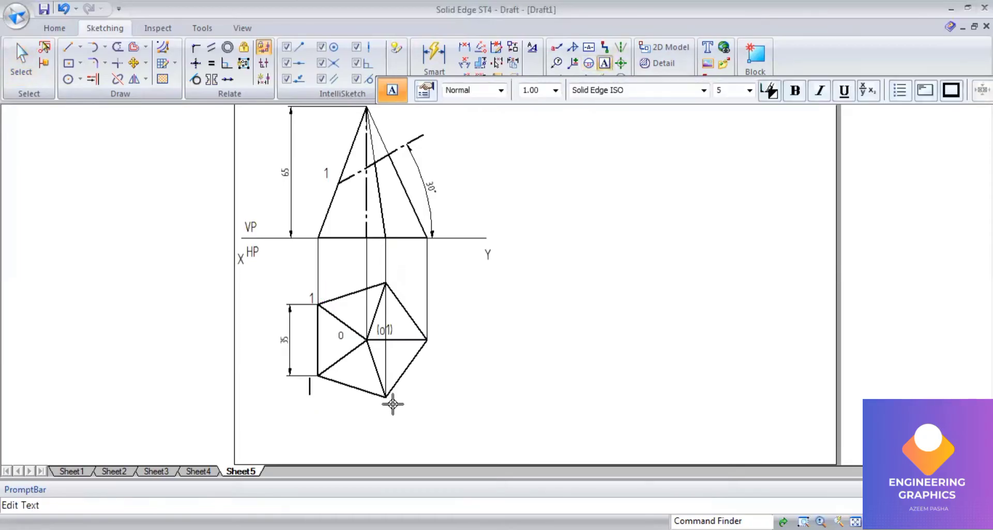
pyautogui.write('a')
pyautogui.click(389, 400)
pyautogui.write('b')
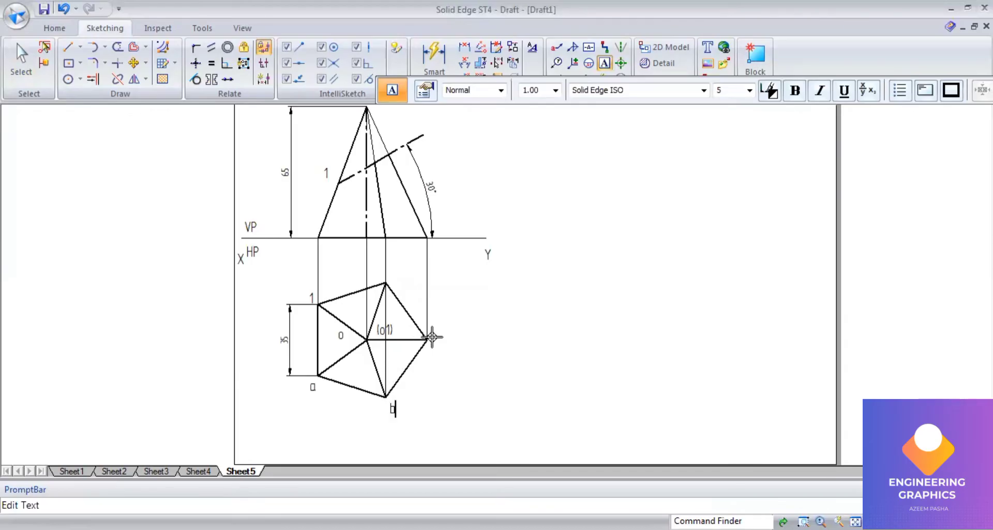
pyautogui.click(432, 337)
pyautogui.write('c')
pyautogui.click(391, 272)
pyautogui.write('d')
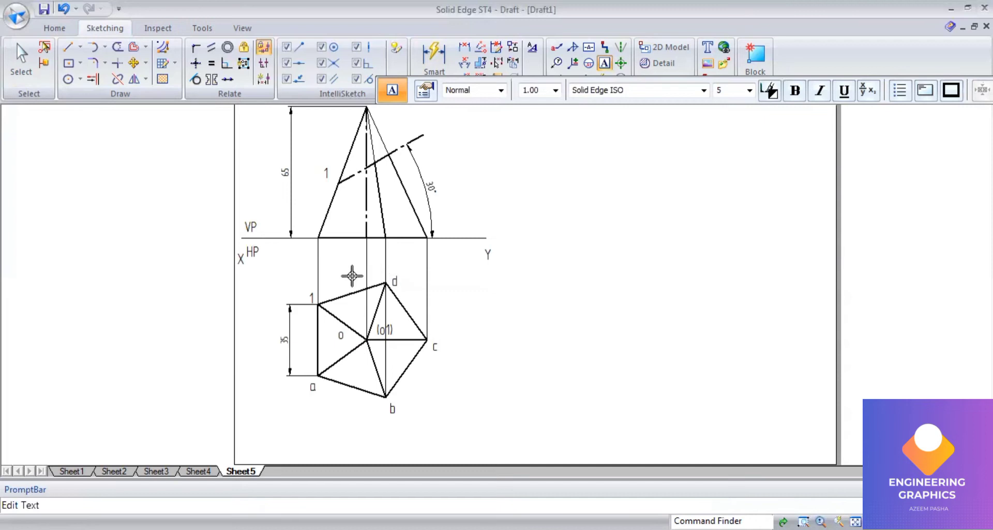
pyautogui.click(323, 278)
pyautogui.write('e')
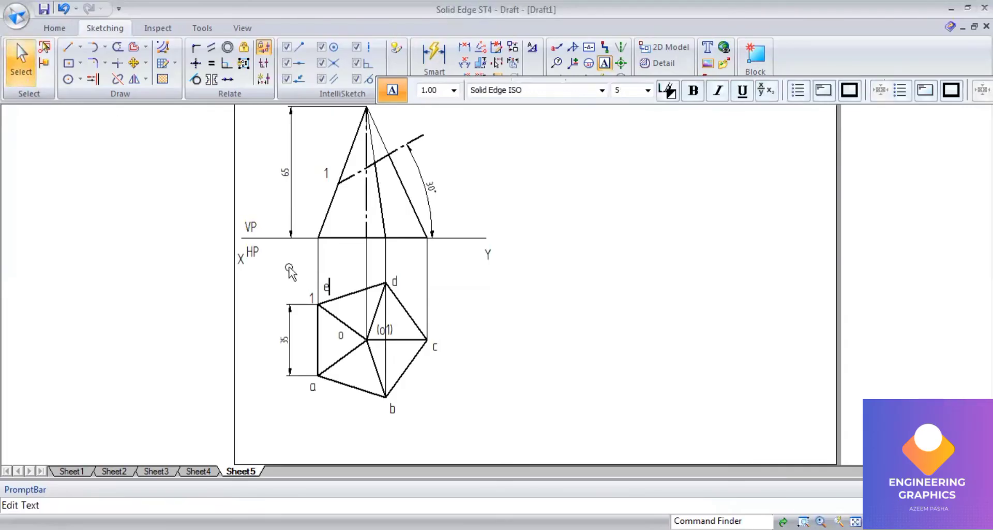
# Delete the 1 beside corner e in the top view and place a 1 beside corner a instead.
pyautogui.click(33, 85)
pyautogui.click(303, 306)
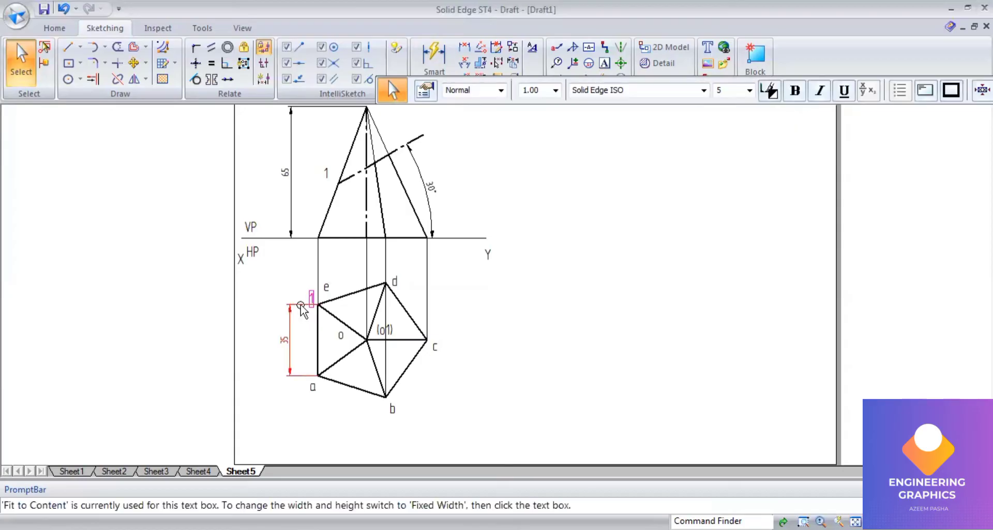
pyautogui.click(604, 62)
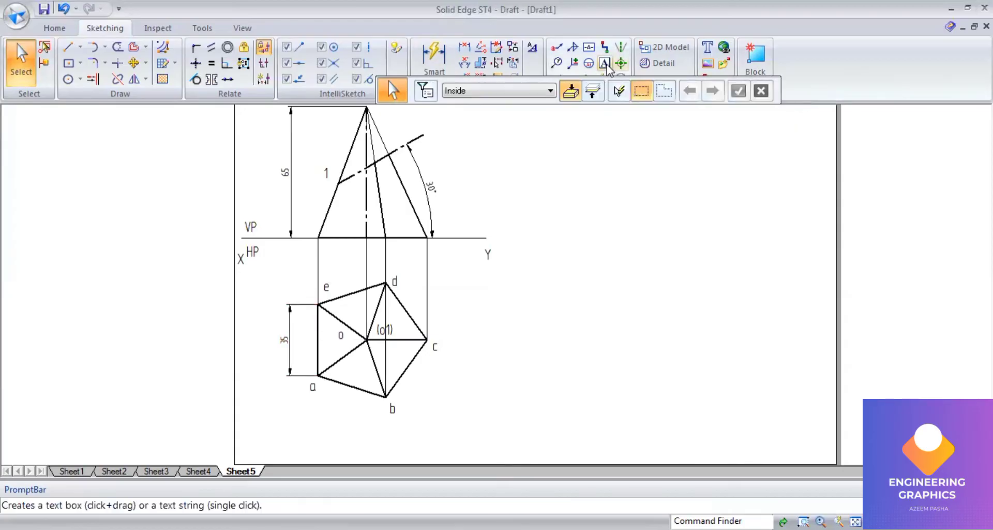
pyautogui.click(323, 383)
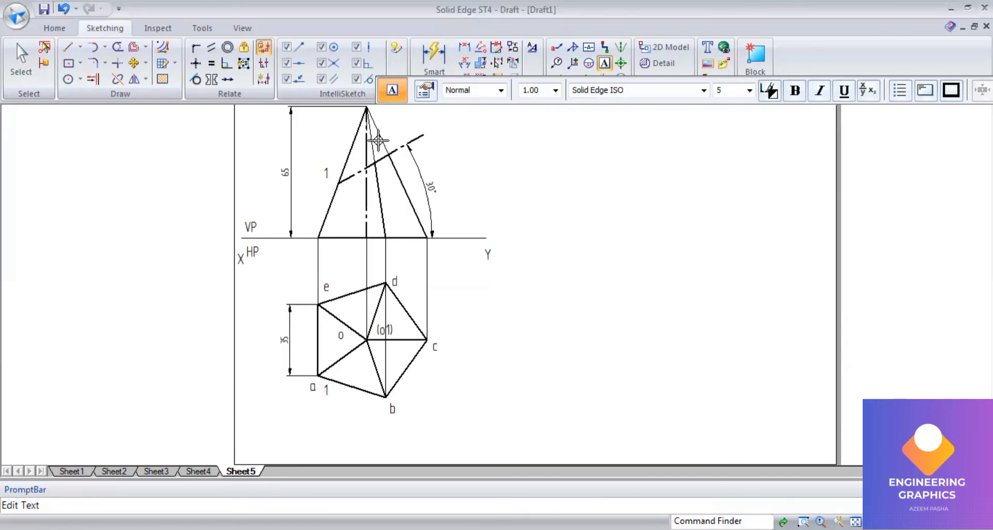
# Label points 2 and 3 along the front view's section line and beside corners b and c in the top view.
pyautogui.click(403, 393)
pyautogui.write('2')
pyautogui.click(394, 129)
pyautogui.write('3')
pyautogui.click(433, 318)
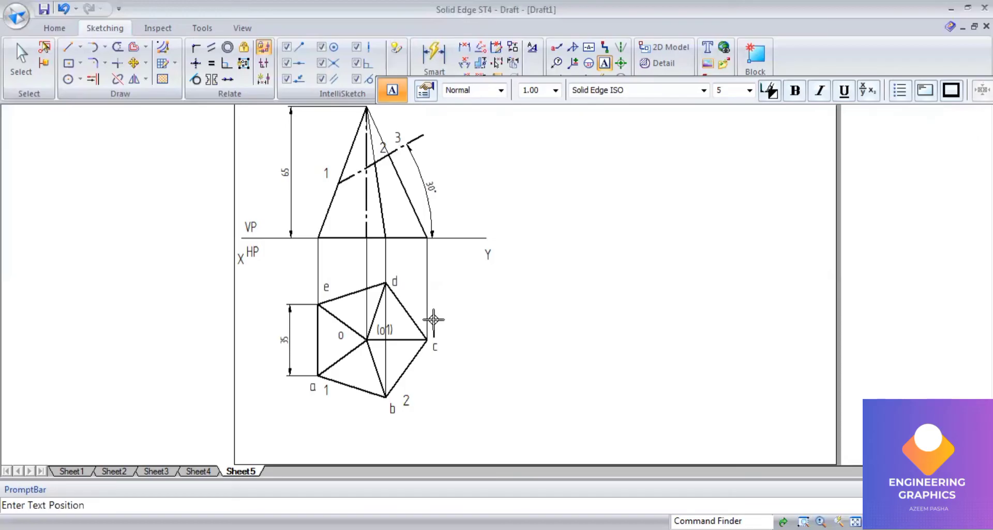
pyautogui.click(433, 319)
pyautogui.write('3')
# Label points 4 and 5 along the front view's section line and beside corners d and e in the top view.
pyautogui.click(368, 139)
pyautogui.click(367, 138)
pyautogui.write('4')
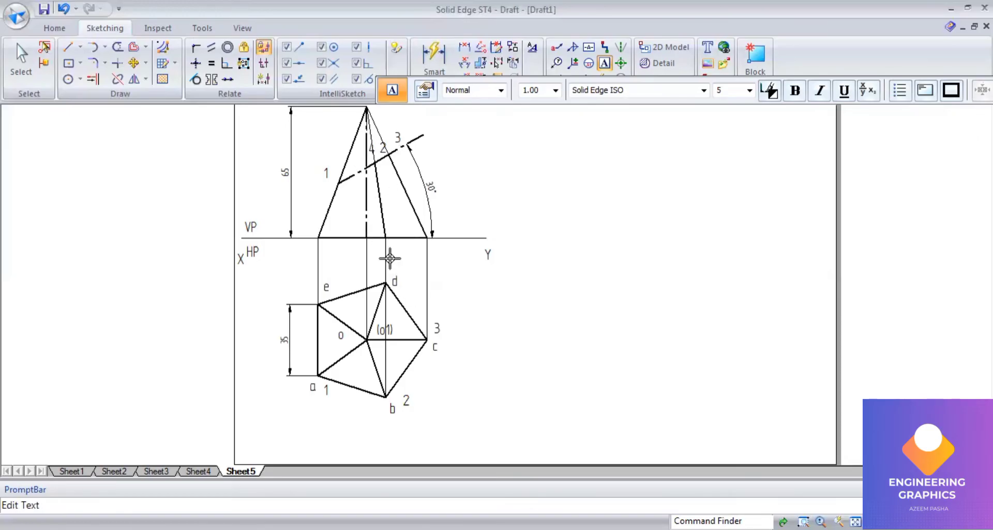
pyautogui.click(390, 258)
pyautogui.write('4')
pyautogui.click(339, 150)
pyautogui.write('5')
pyautogui.click(323, 267)
pyautogui.write('5')
pyautogui.hotkey('alt', 'Tab')
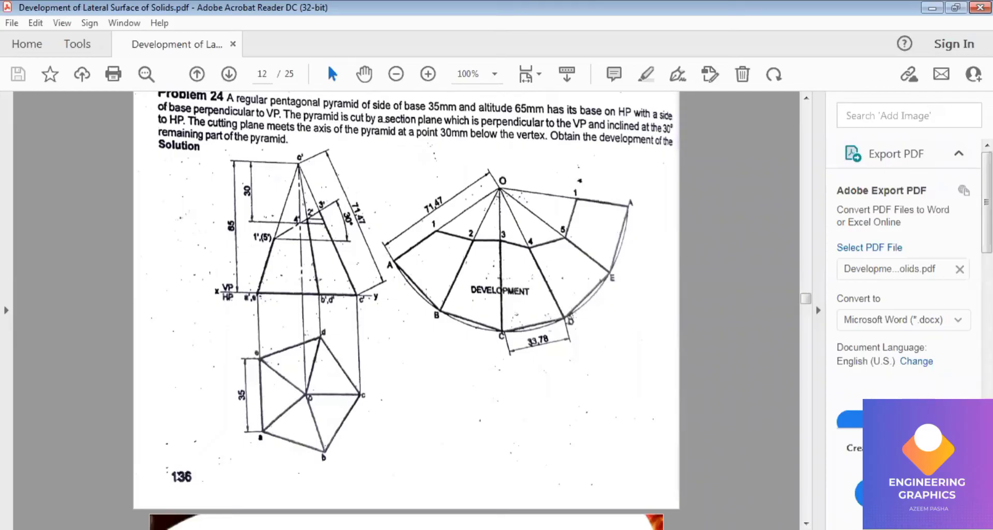
pyautogui.hotkey('alt', 'Tab')
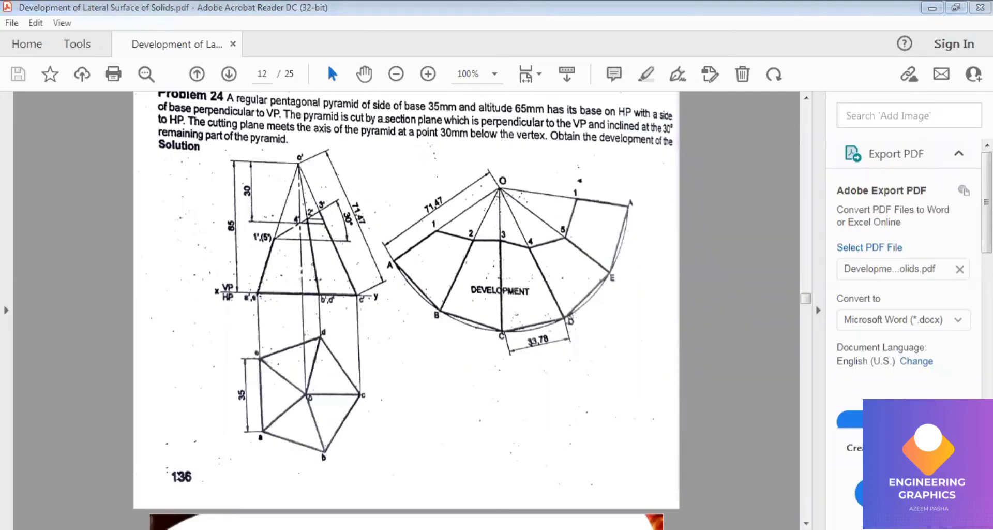
# Dimension the full length of the front view's right slant edge, from the apex to its base end.
pyautogui.scroll(-1, 407, 253)
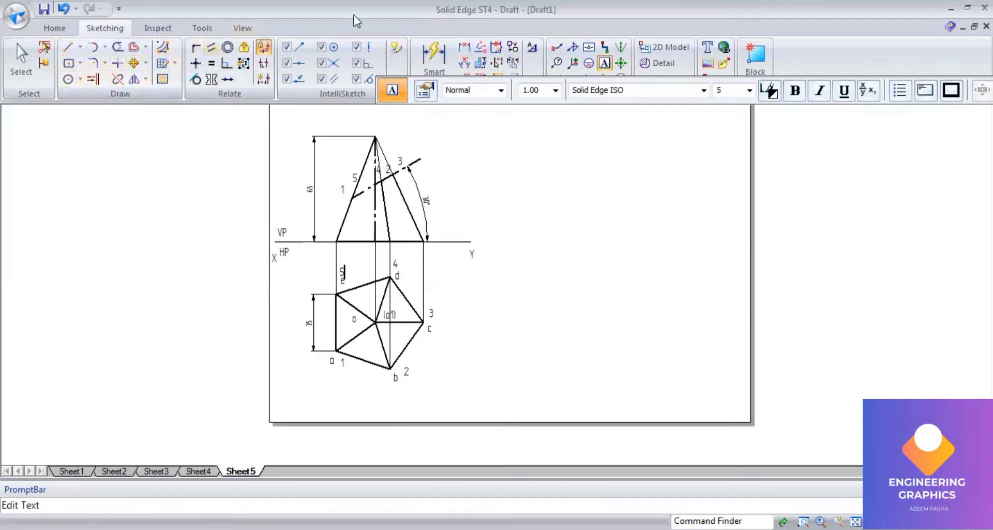
pyautogui.click(437, 70)
pyautogui.scroll(1, 401, 199)
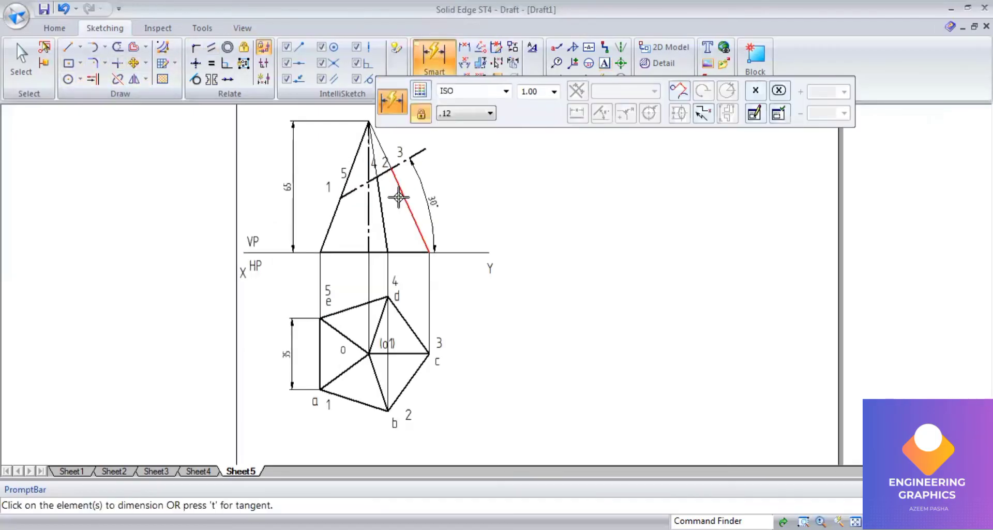
pyautogui.click(464, 48)
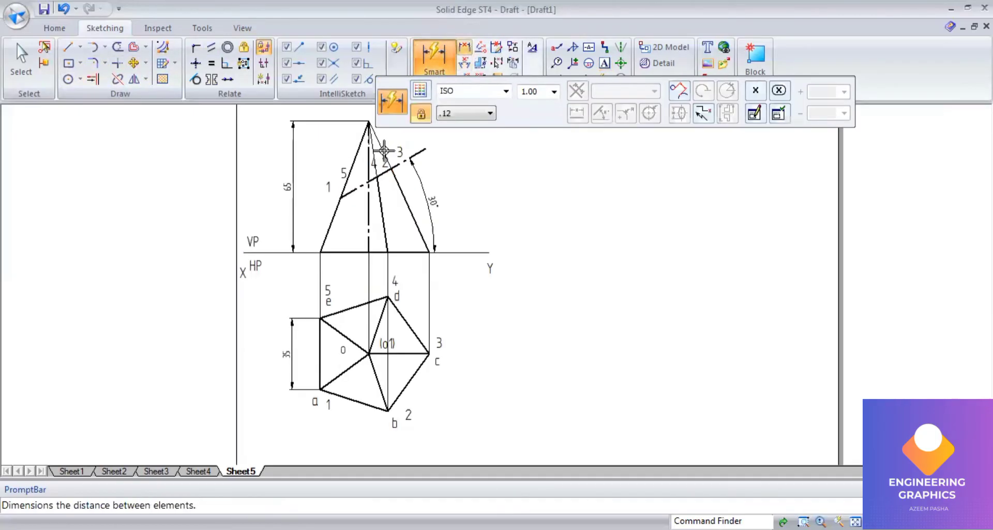
pyautogui.click(368, 120)
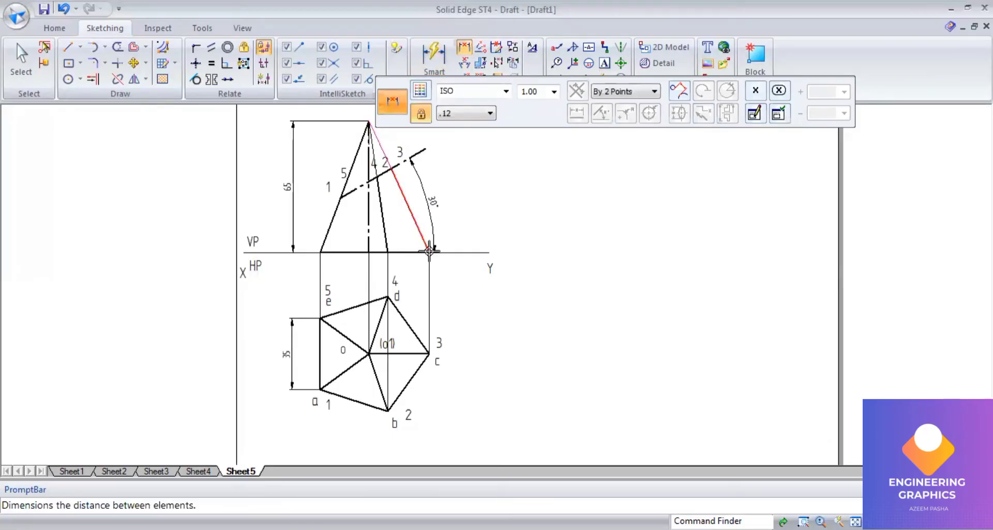
pyautogui.click(429, 252)
pyautogui.click(471, 193)
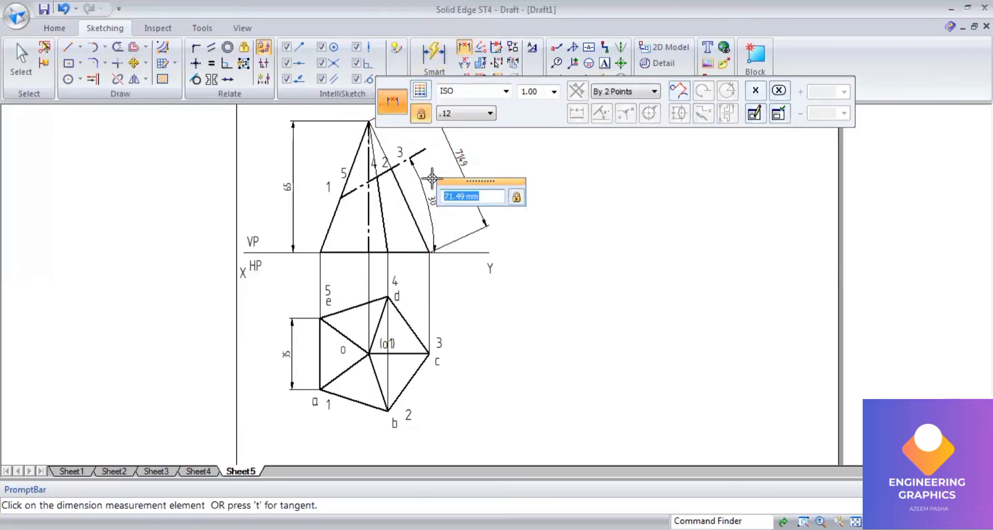
# Draw a thin horizontal line from cut point 1 on the left slant edge across to the right slant edge.
pyautogui.scroll(1, 413, 151)
pyautogui.scroll(1, 414, 150)
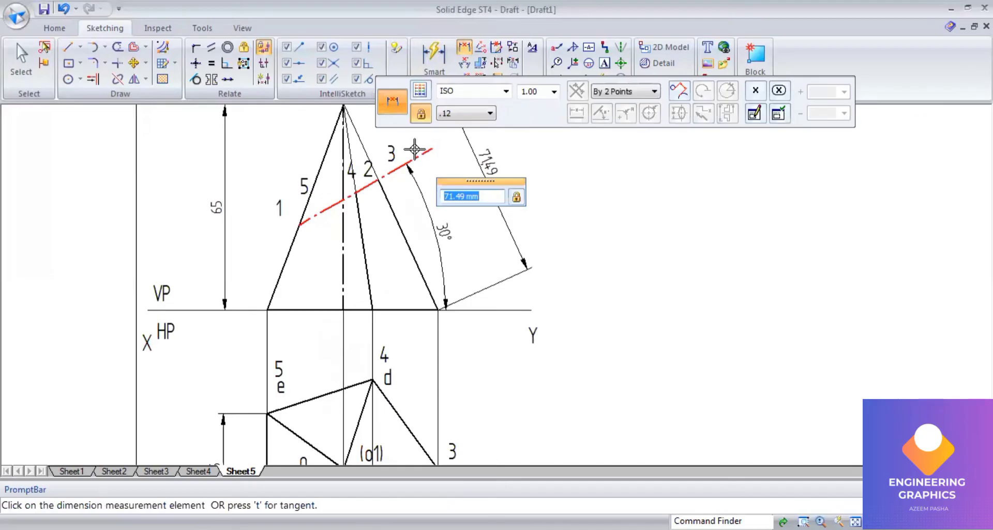
pyautogui.scroll(-1, 414, 150)
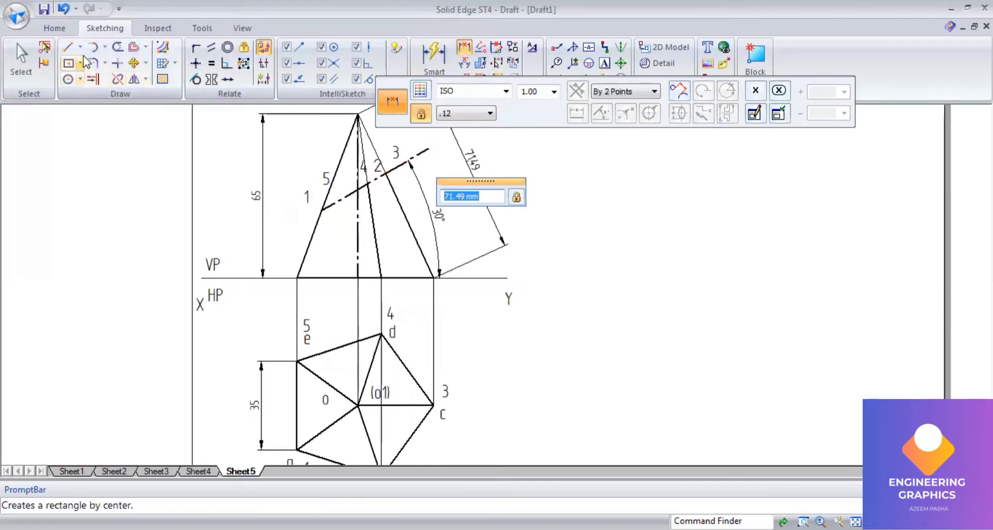
pyautogui.click(560, 91)
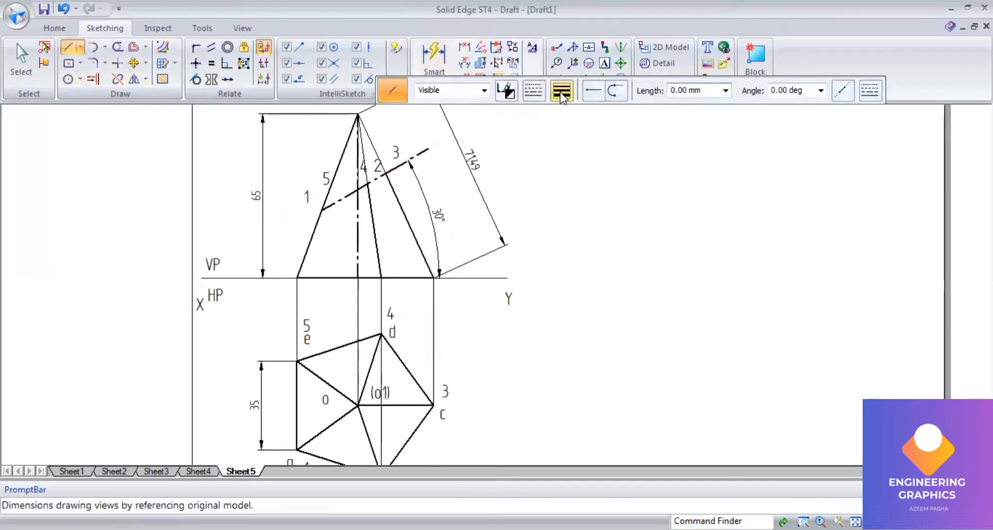
pyautogui.click(568, 108)
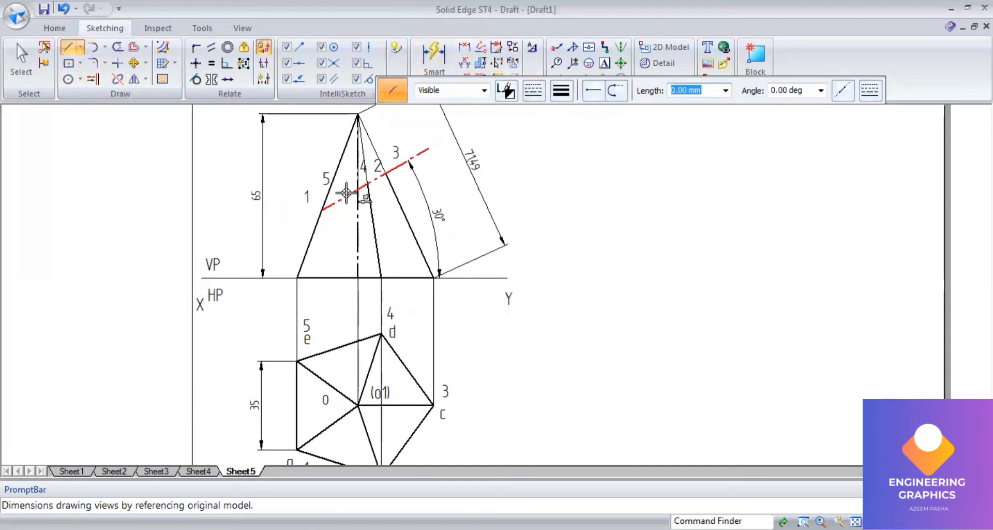
pyautogui.click(320, 209)
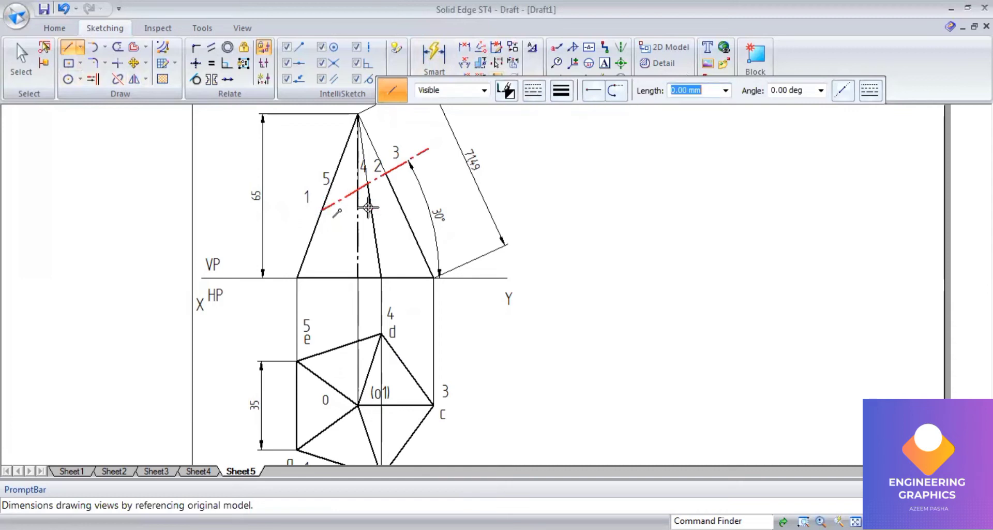
pyautogui.click(402, 209)
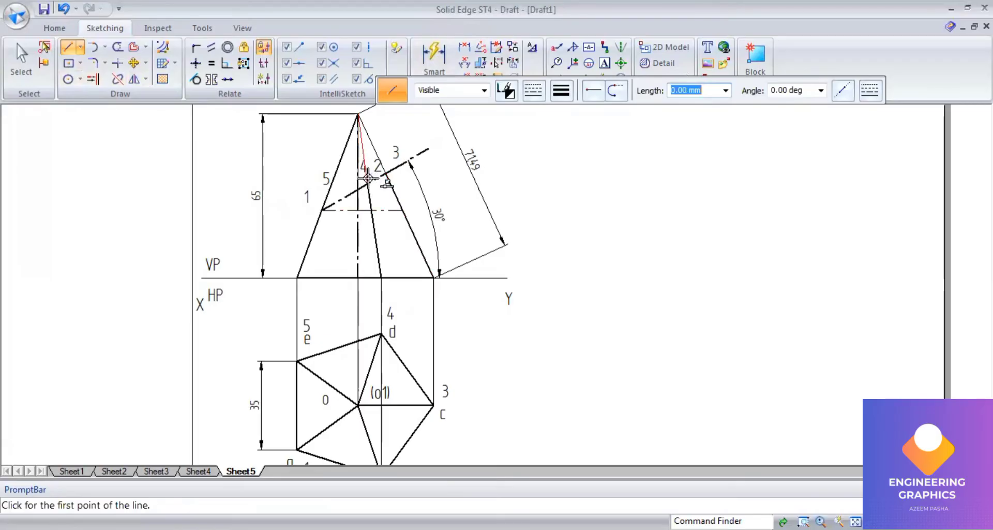
# Draw a horizontal line from the section line's crossing with the middle slant edge to the right slant edge.
pyautogui.scroll(4, 392, 178)
pyautogui.click(333, 191)
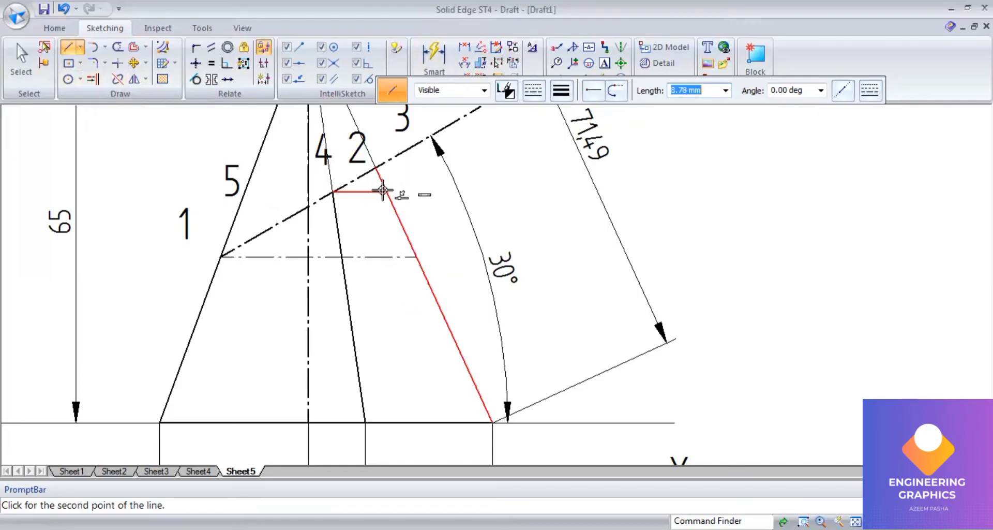
pyautogui.click(385, 191)
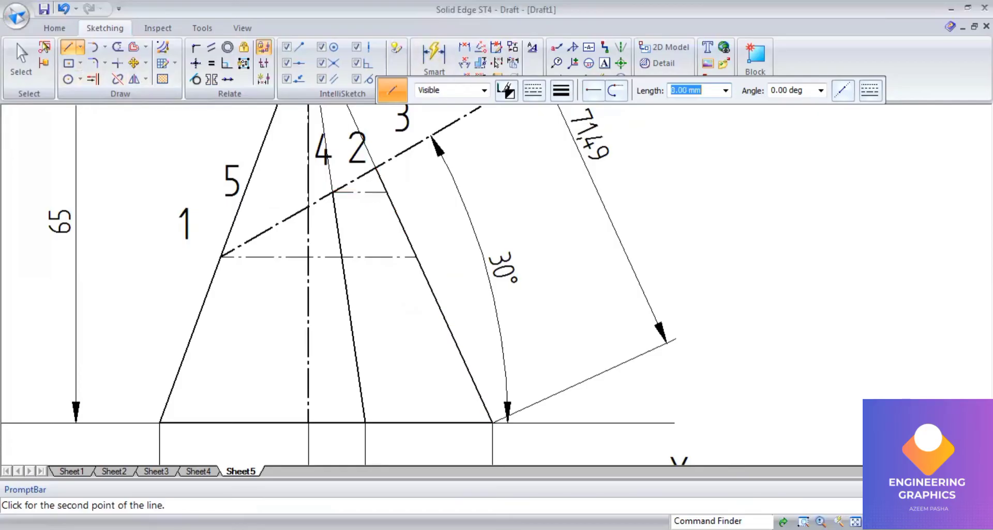
# Change the two horizontal lines between the front view's slant edges from chain to continuous line type.
pyautogui.click(21, 56)
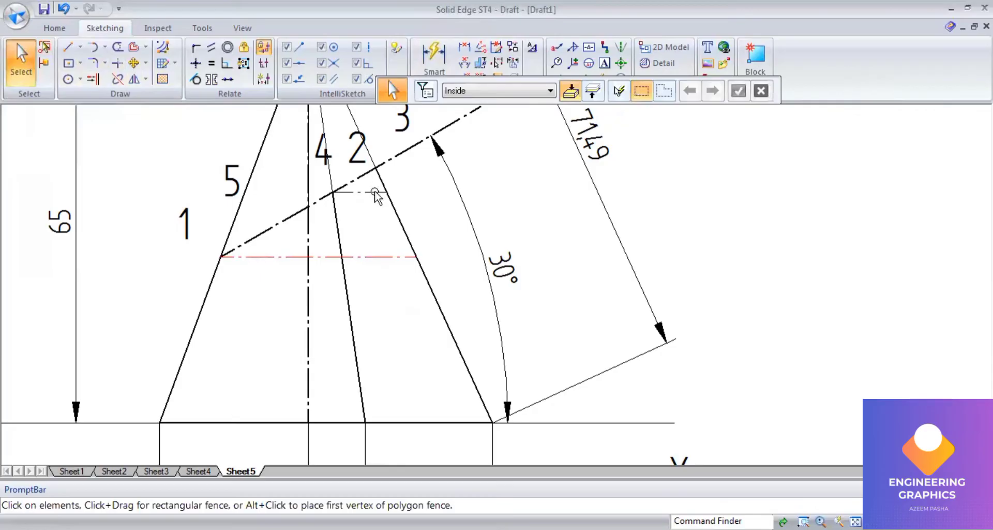
pyautogui.click(564, 119)
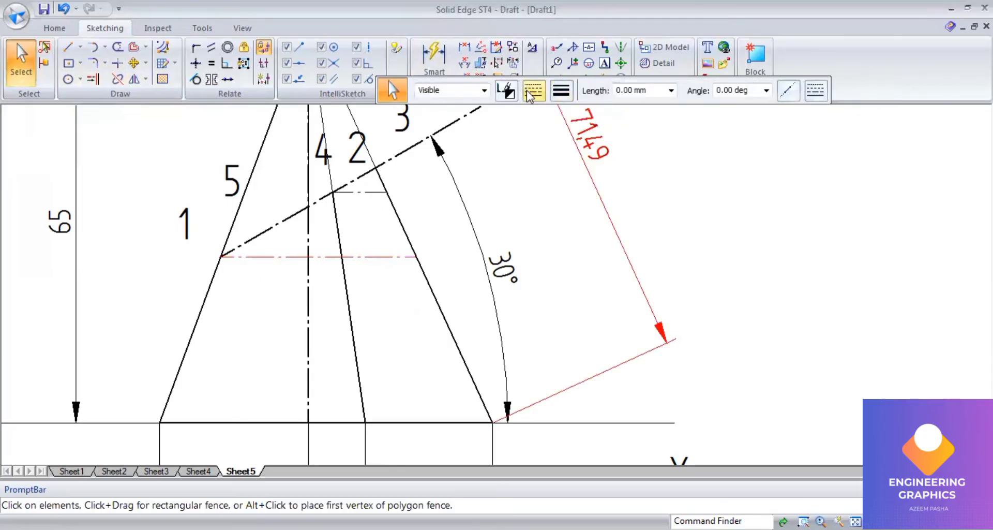
pyautogui.click(528, 176)
# Label the right ends of the horizontal lines in the front view: "1 5" at the lower line and "2 4" at the upper line.
pyautogui.scroll(-1, 528, 176)
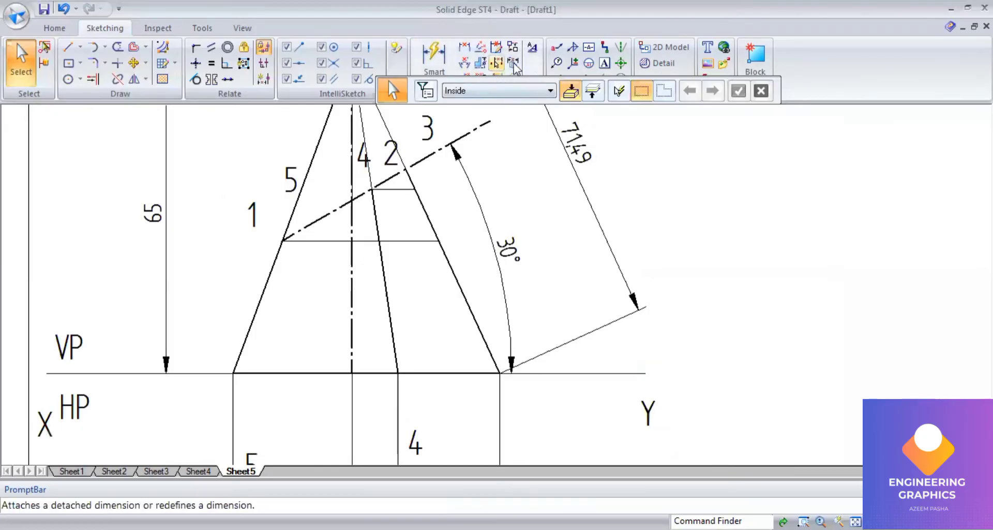
pyautogui.click(604, 64)
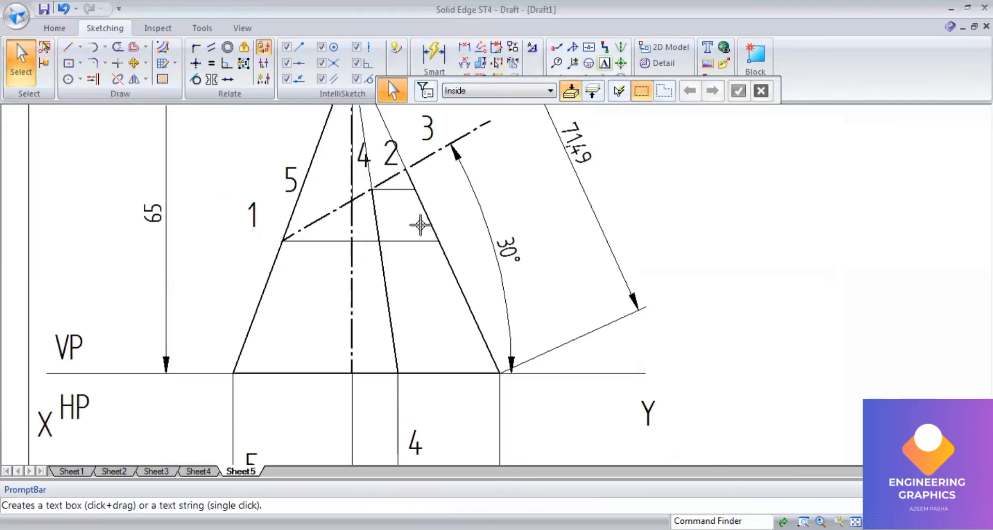
pyautogui.click(468, 212)
pyautogui.write('1 5')
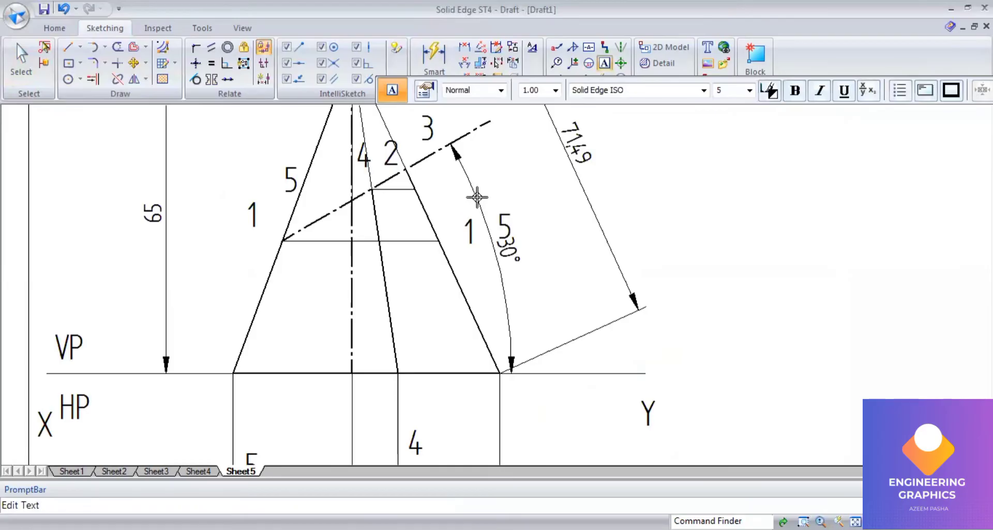
pyautogui.click(424, 168)
pyautogui.write('2 ')
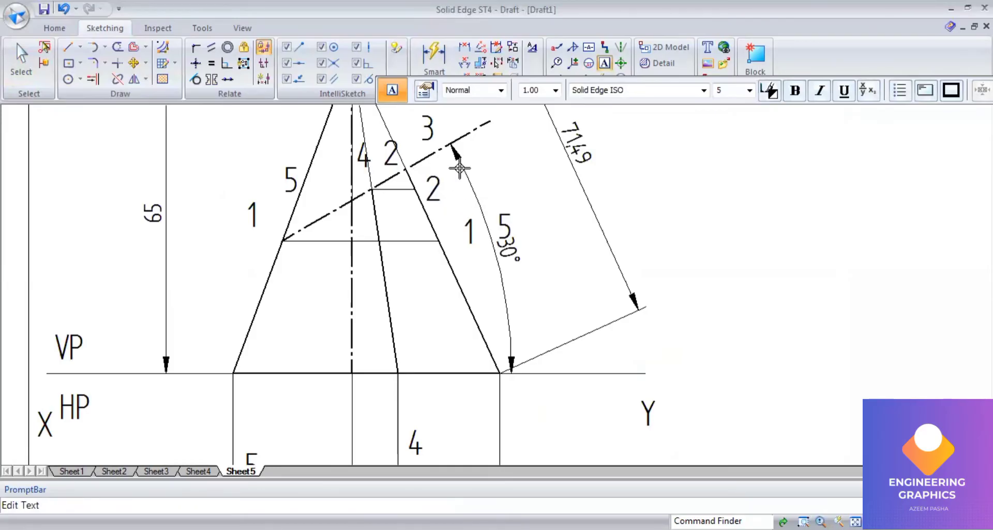
pyautogui.write('4')
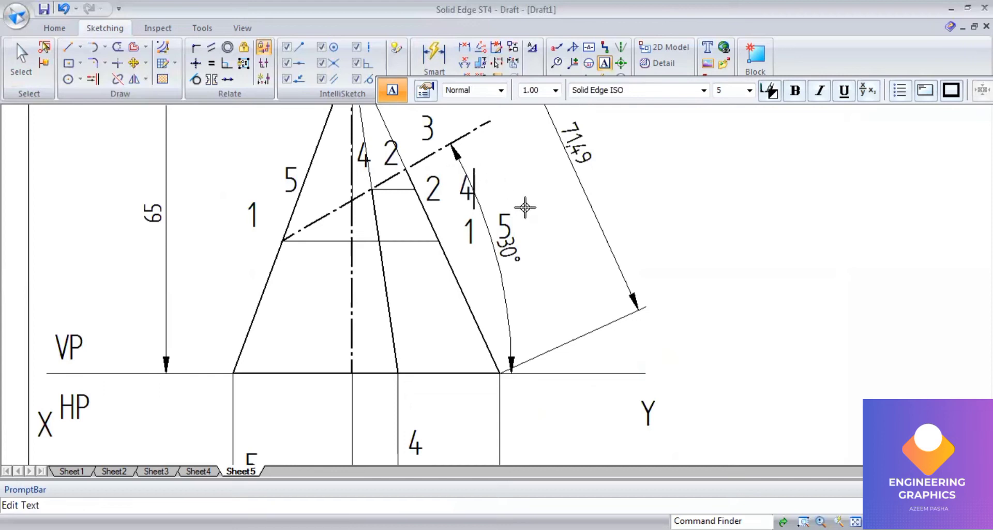
# Dimension the distance along the right slant edge from the apex to its crossing with the section line.
pyautogui.scroll(-2, 525, 207)
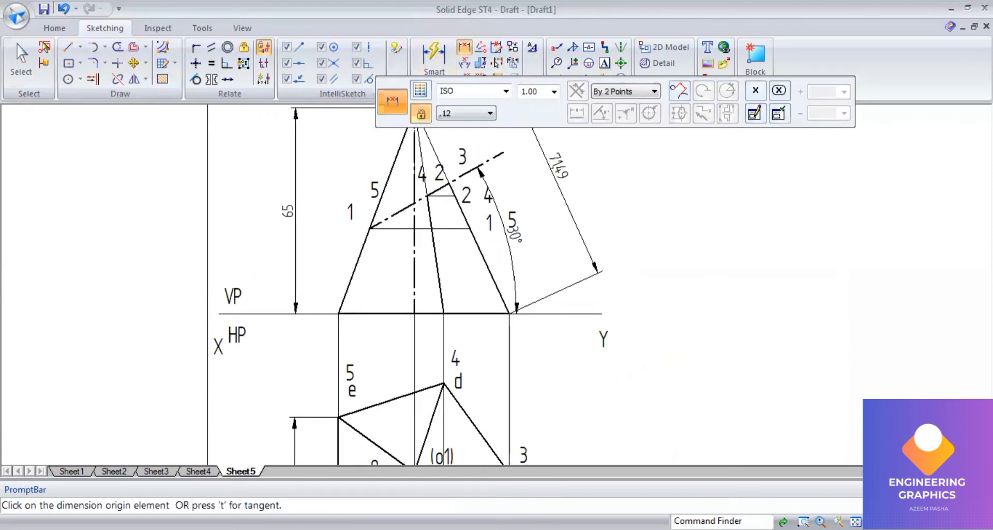
pyautogui.moveTo(352, 138); pyautogui.dragTo(289, 195, button='middle')
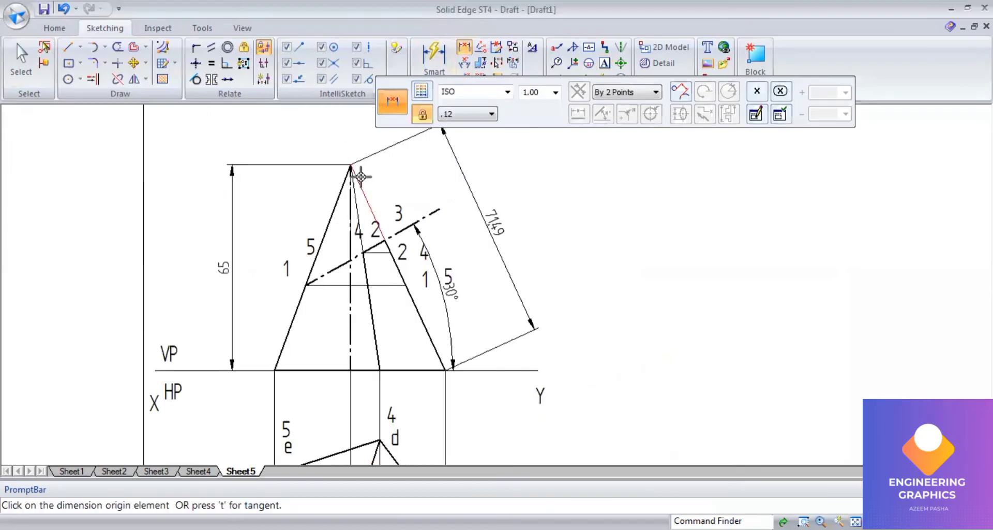
pyautogui.click(350, 166)
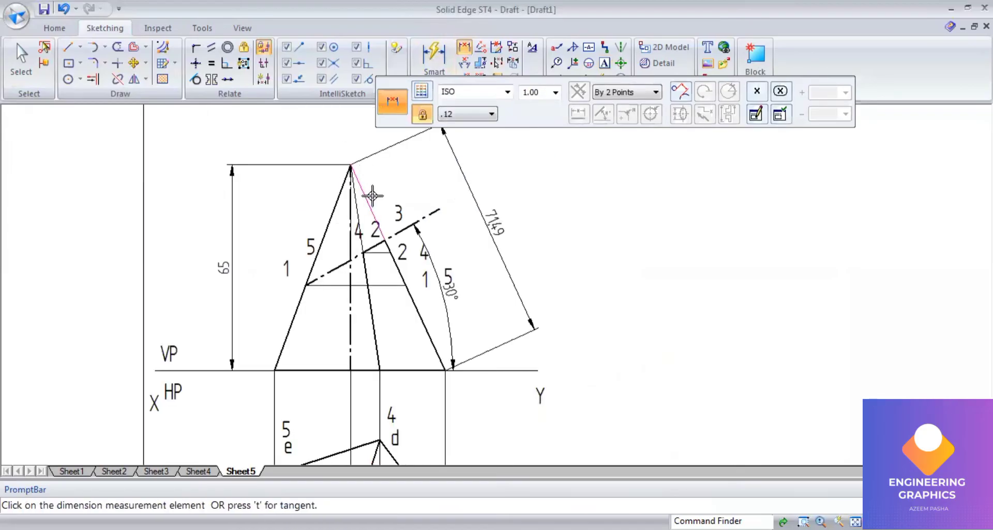
pyautogui.click(381, 236)
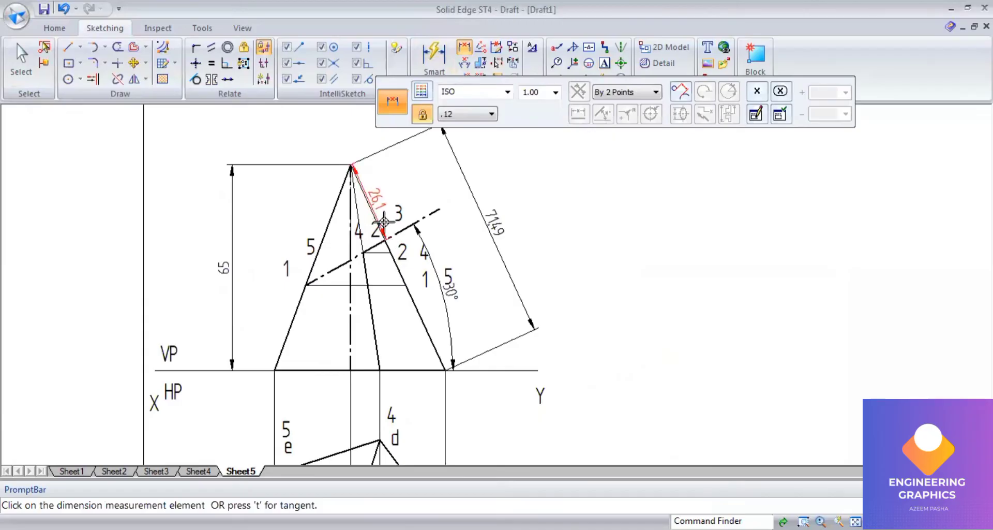
pyautogui.click(438, 176)
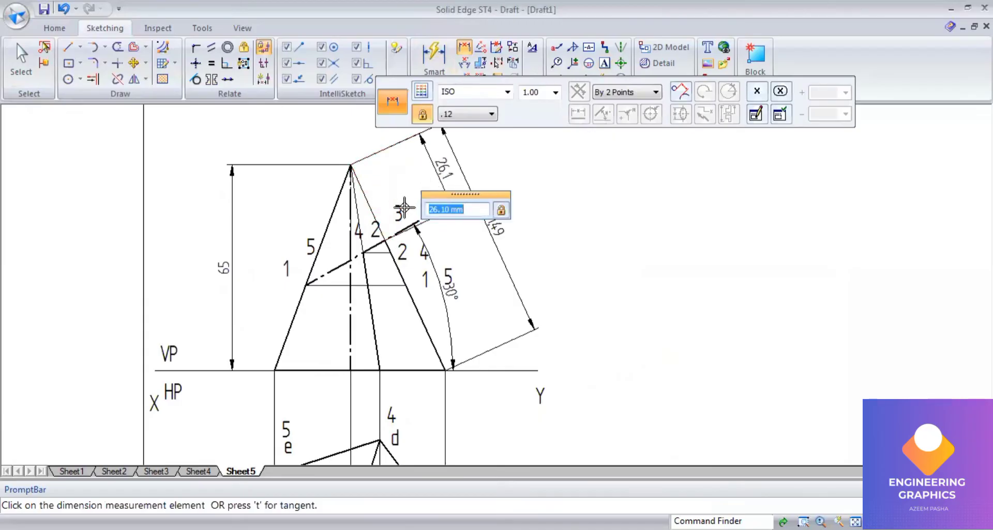
# Dimension the distance along the right slant edge from the apex to the upper horizontal line's end (2, 4).
pyautogui.click(350, 162)
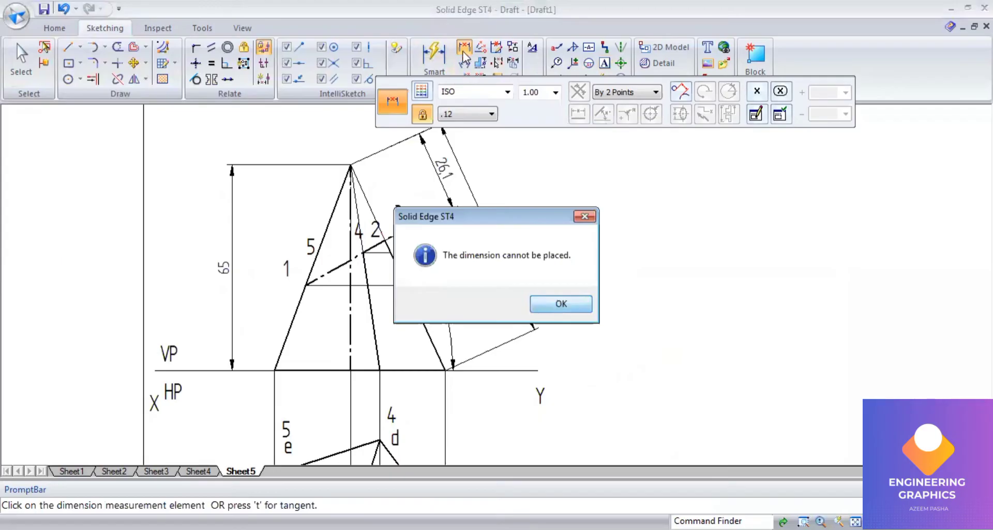
pyautogui.press('Return')
pyautogui.click(351, 164)
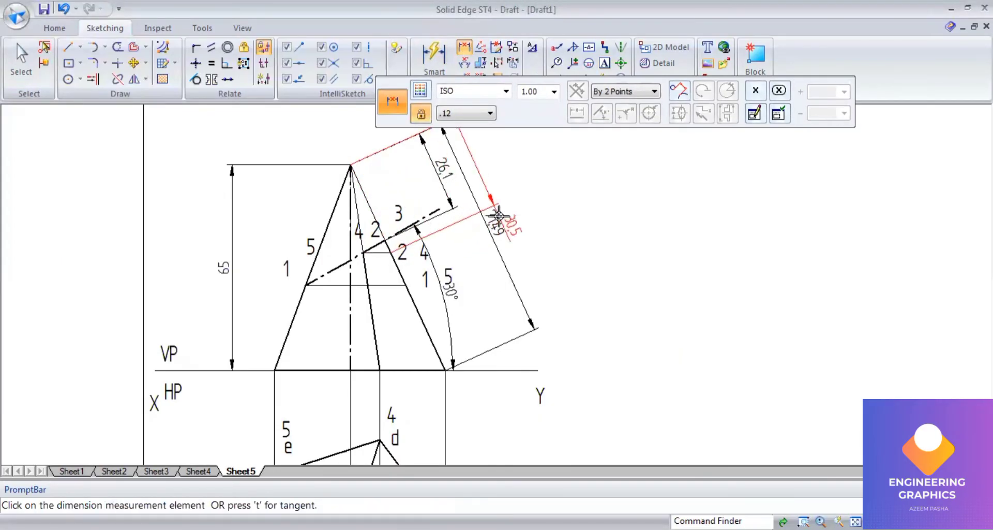
pyautogui.click(496, 192)
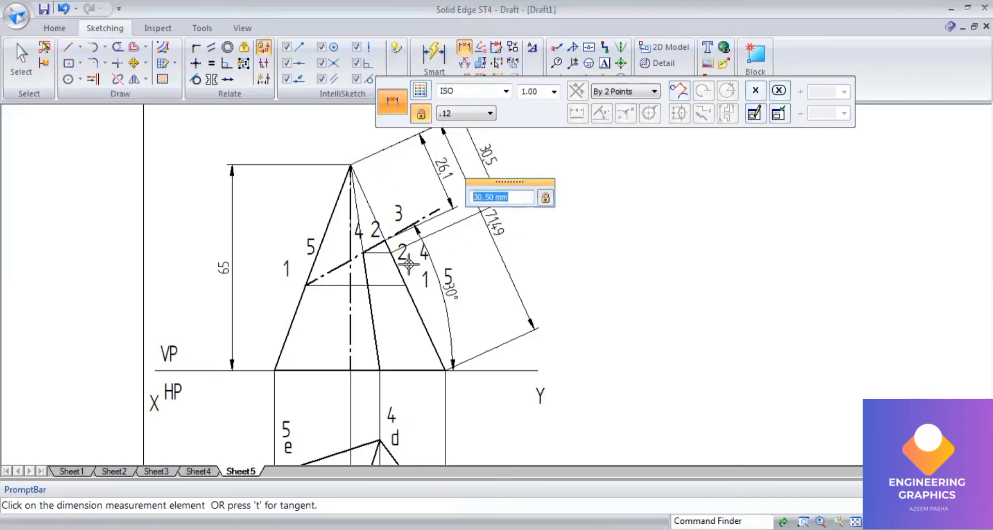
# Dimension the distance along the right slant edge from the apex to the lower horizontal line's end (1, 5).
pyautogui.click(350, 162)
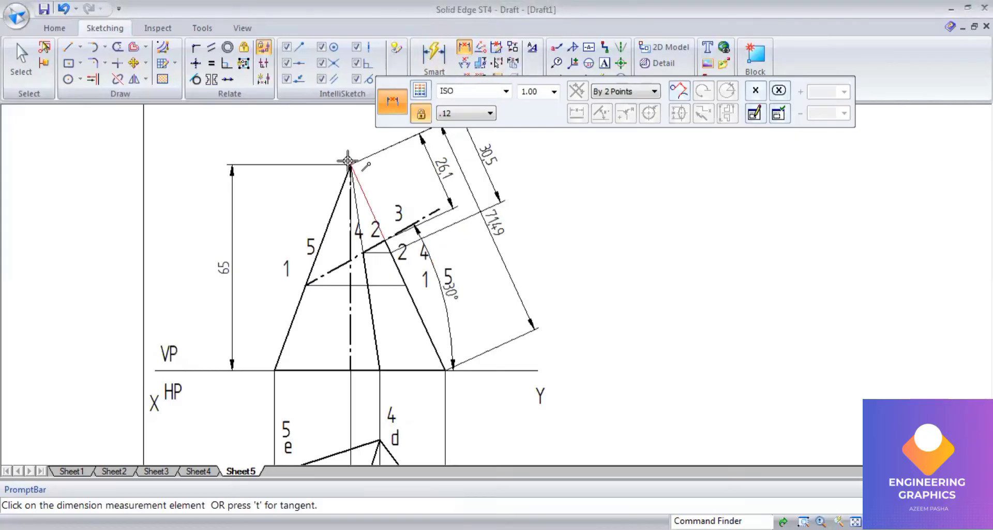
pyautogui.click(400, 284)
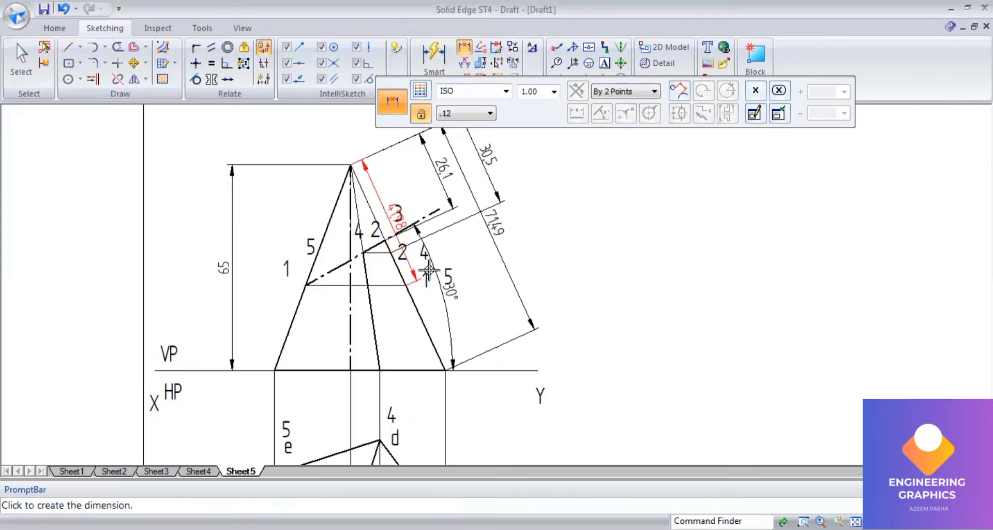
pyautogui.click(537, 203)
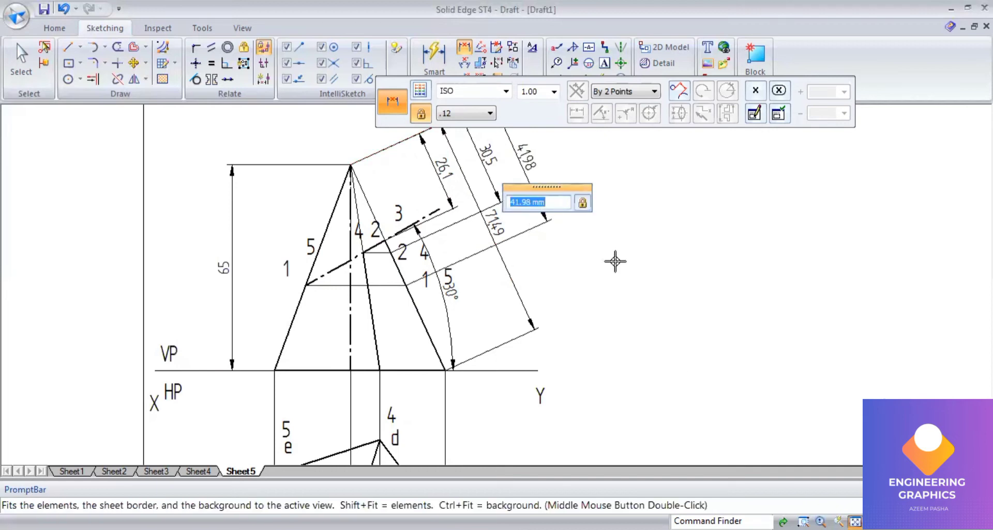
# Draw a vertical line 71.49 mm long, 0.50 mm wide, in the empty area beside the front view to start the development.
pyautogui.hotkey('ctrl', 'f')
pyautogui.scroll(3, 573, 257)
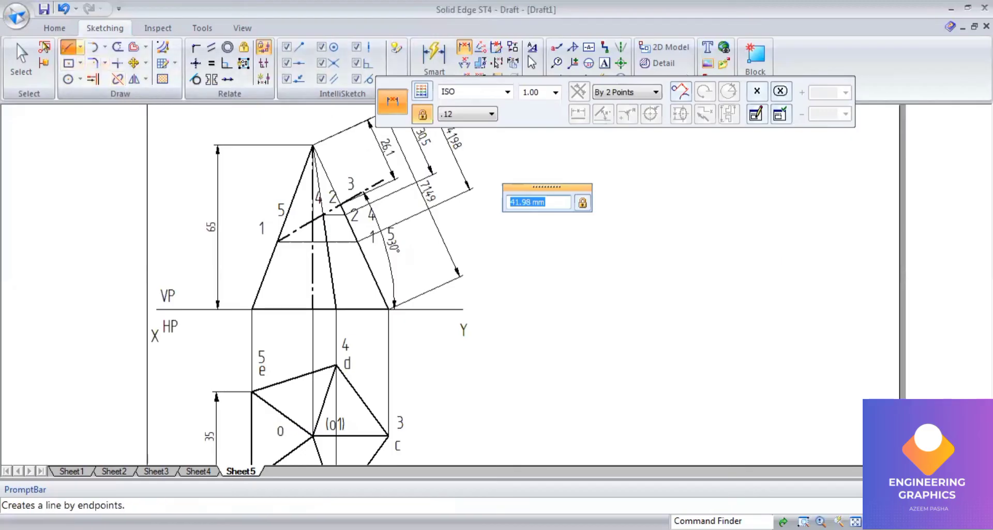
pyautogui.click(68, 47)
pyautogui.click(561, 90)
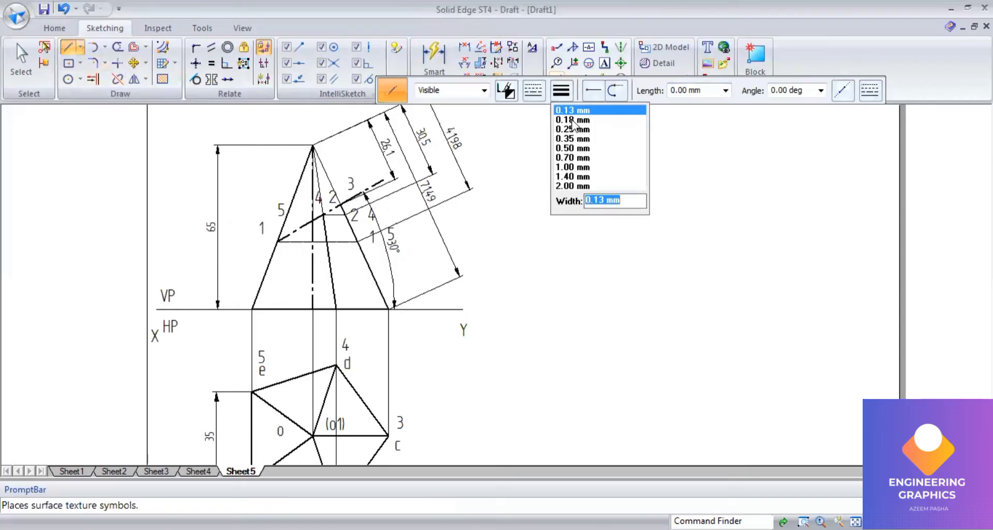
pyautogui.click(575, 148)
pyautogui.click(543, 181)
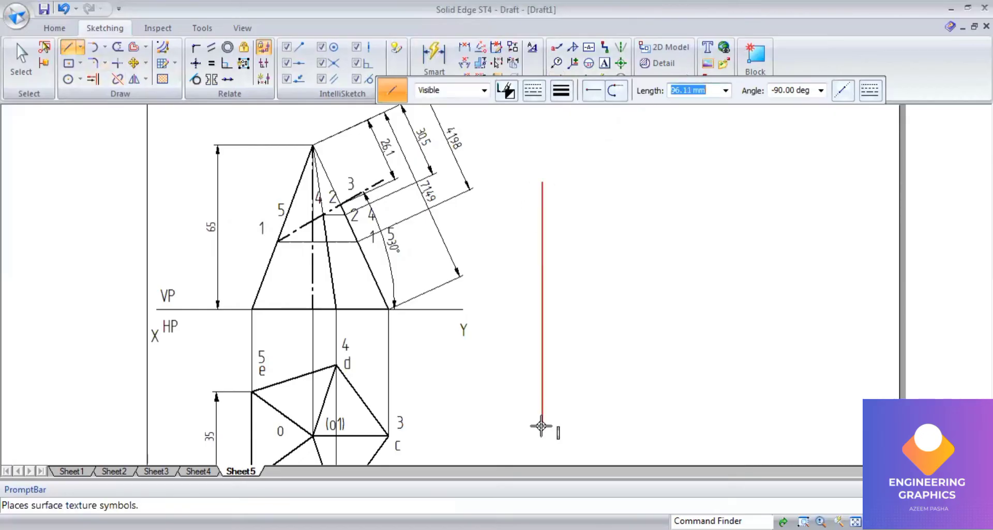
pyautogui.write('71.')
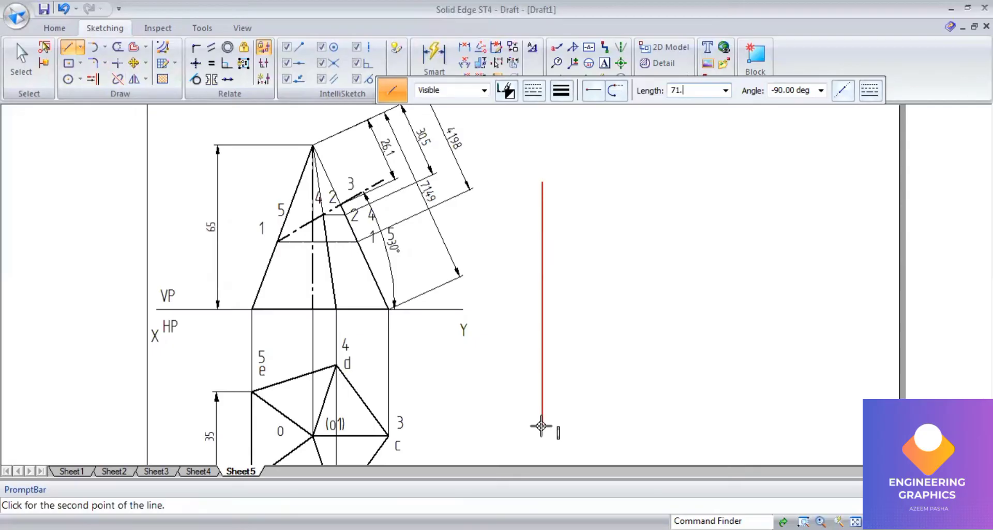
pyautogui.write('49')
pyautogui.press('Tab')
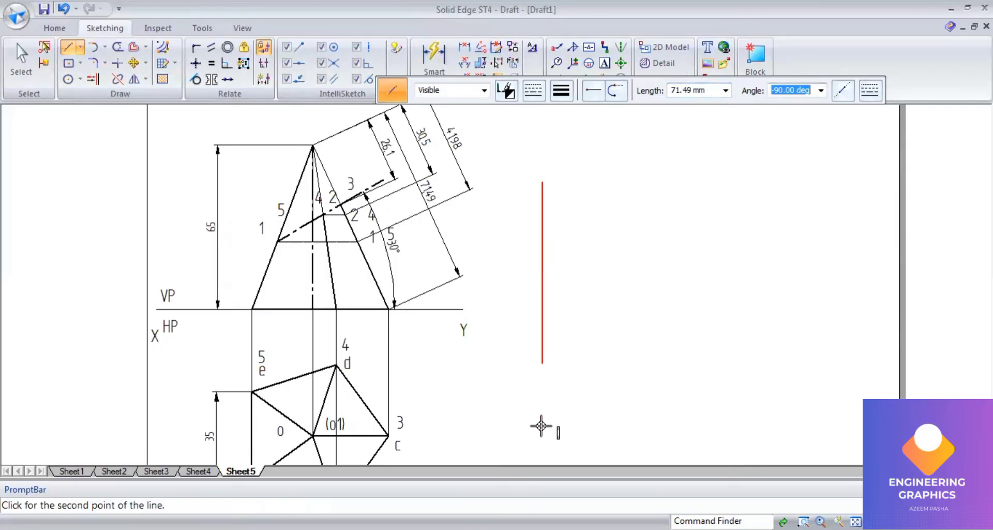
pyautogui.click(572, 381)
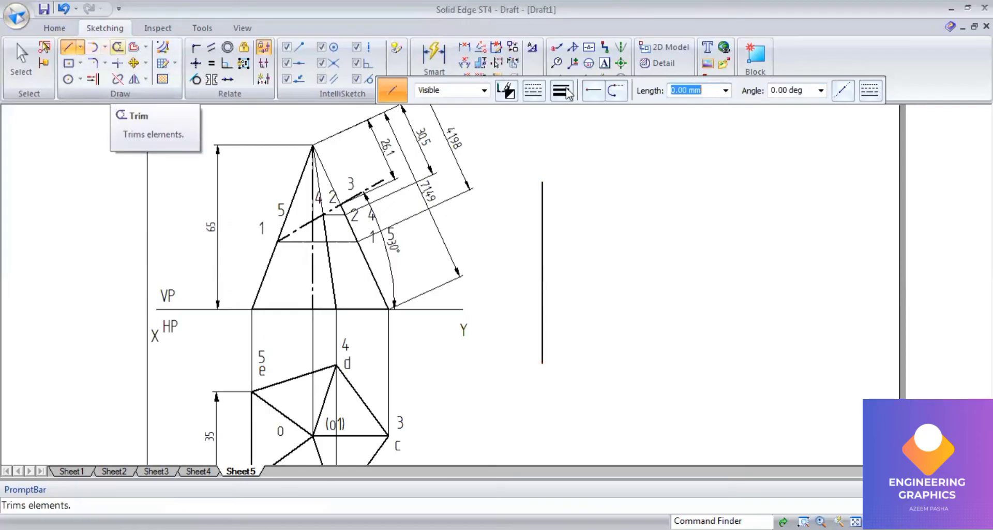
# Draw a 71.49 mm radius arc centred on the vertical line's upper end, starting at its lower end and sweeping about 133° counterclockwise.
pyautogui.press('a')
pyautogui.click(544, 180)
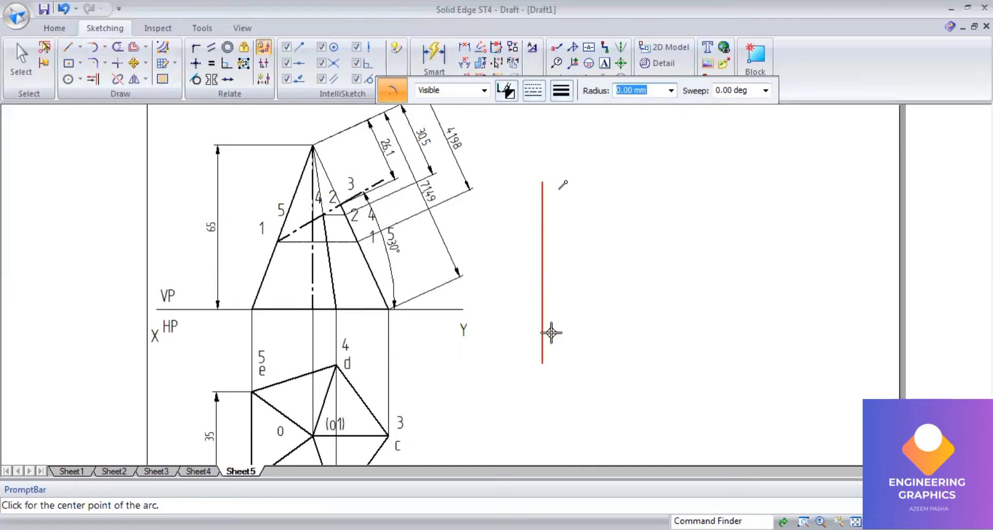
pyautogui.click(542, 365)
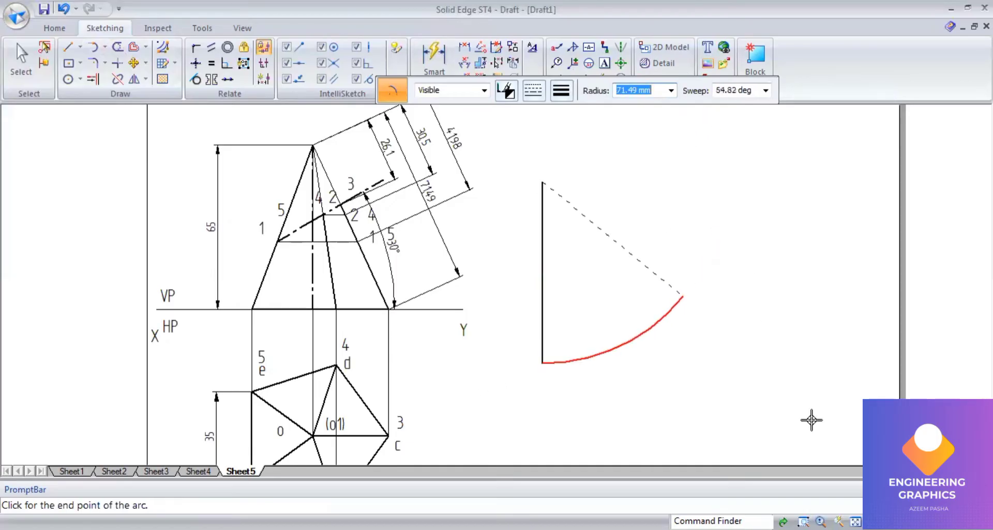
pyautogui.scroll(-2, 637, 194)
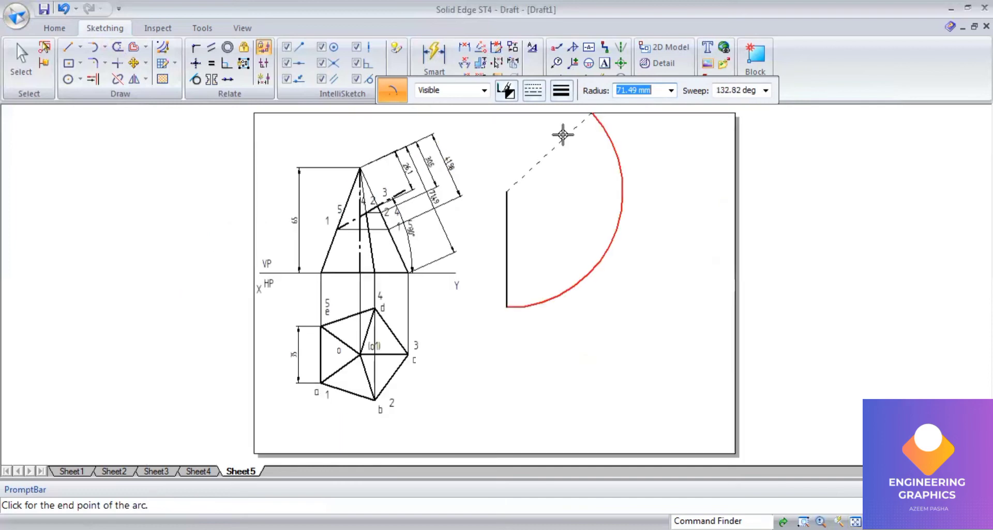
# Move the vertical line and the large arc together straight down so that both lie within the sheet border.
pyautogui.click(21, 65)
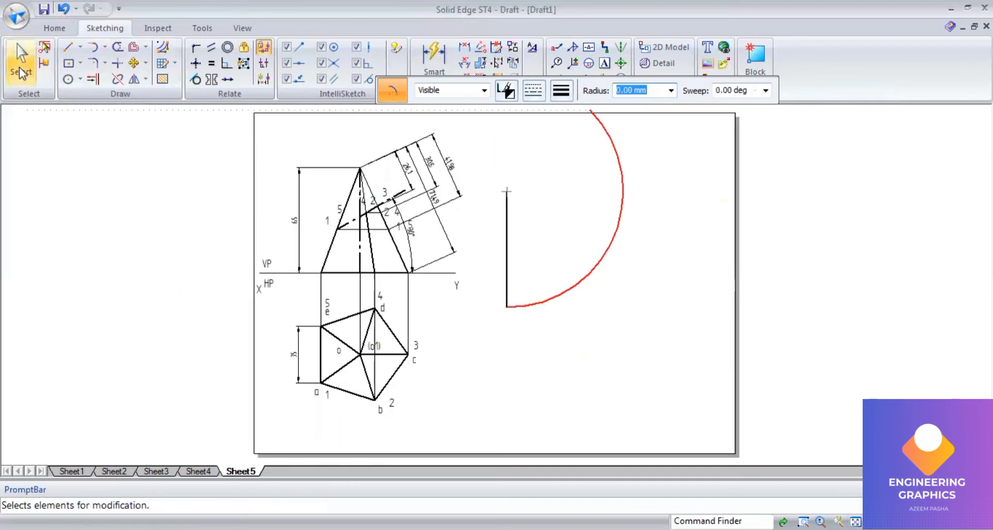
pyautogui.moveTo(477, 110)
pyautogui.mouseDown()
pyautogui.moveTo(506, 124)
pyautogui.moveTo(665, 360)
pyautogui.mouseUp()
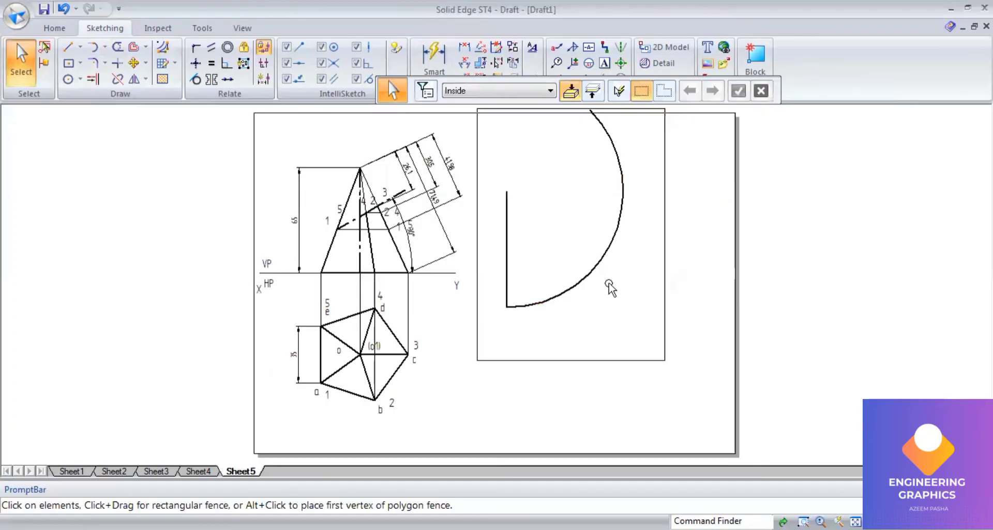
pyautogui.moveTo(608, 269); pyautogui.dragTo(607, 383)
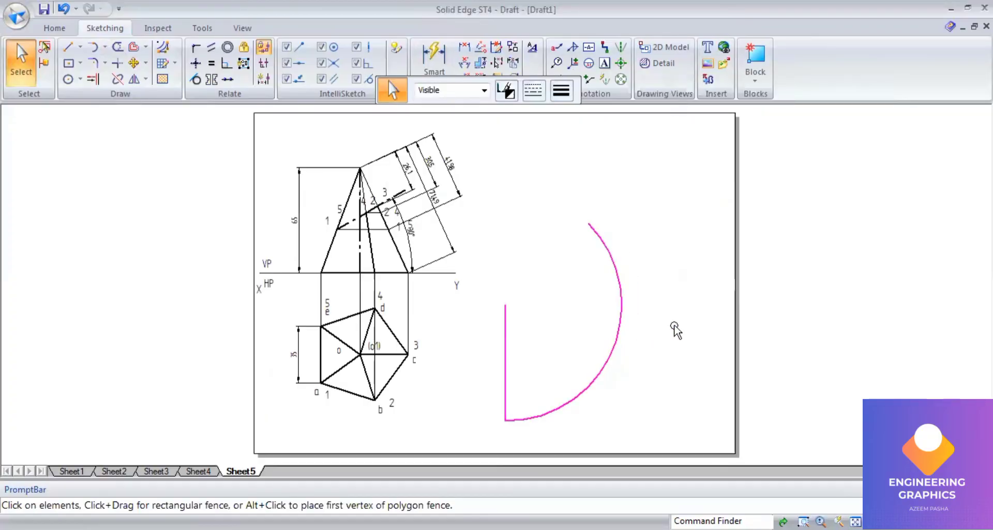
pyautogui.click(675, 327)
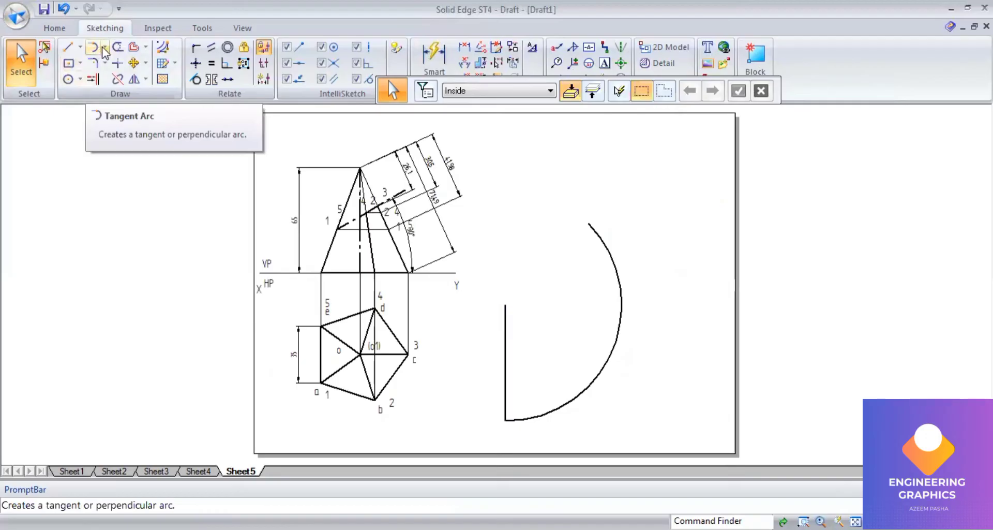
# Draw a 35 mm radius arc centred on the vertical line's lower end so that it crosses the large arc.
pyautogui.click(116, 97)
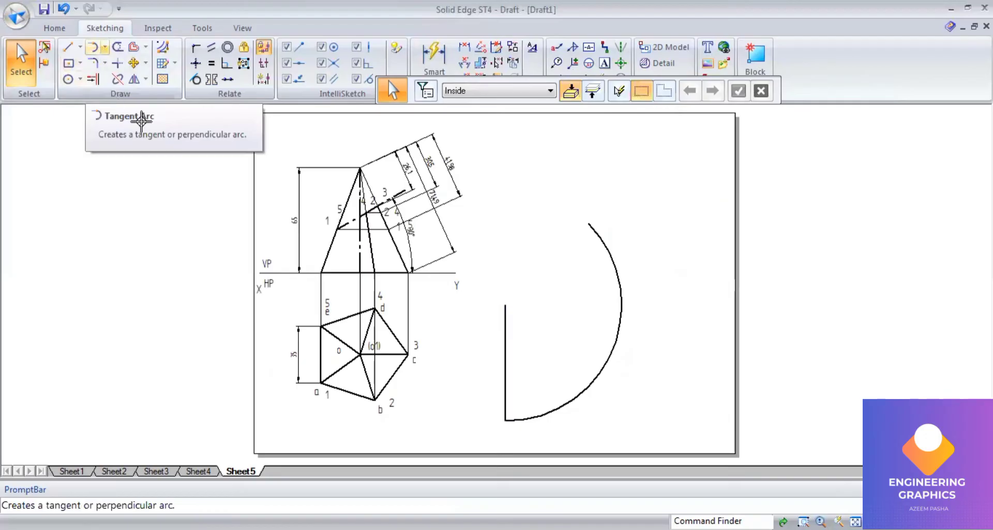
pyautogui.click(504, 423)
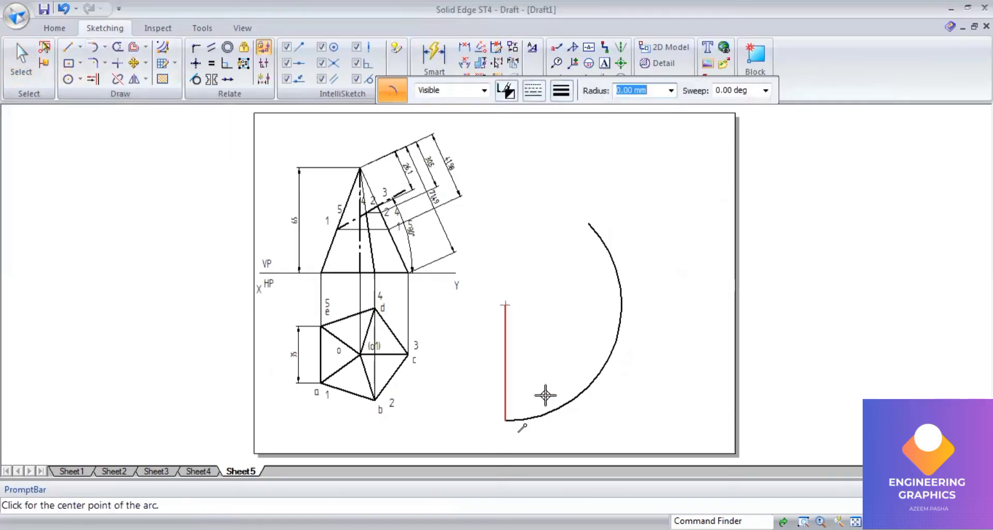
pyautogui.write('3')
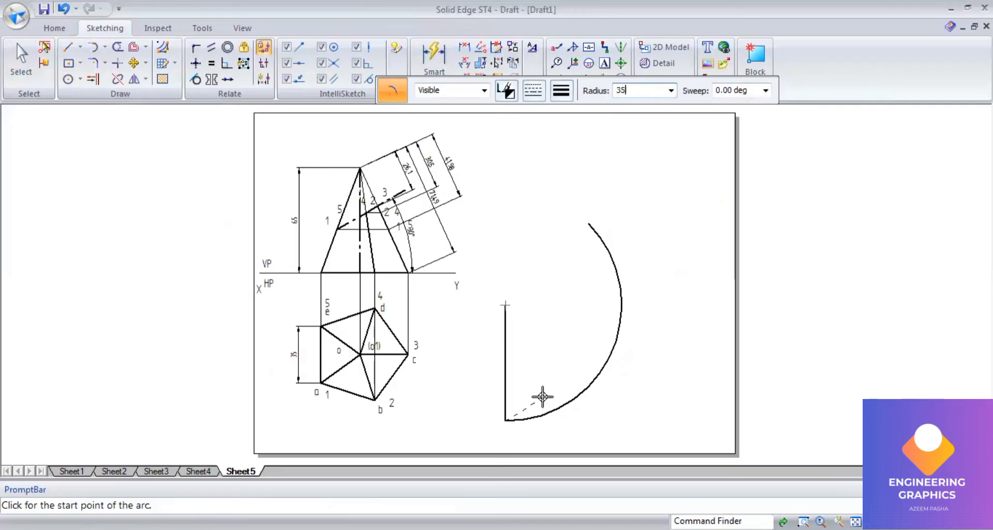
pyautogui.write('5')
pyautogui.press('Tab')
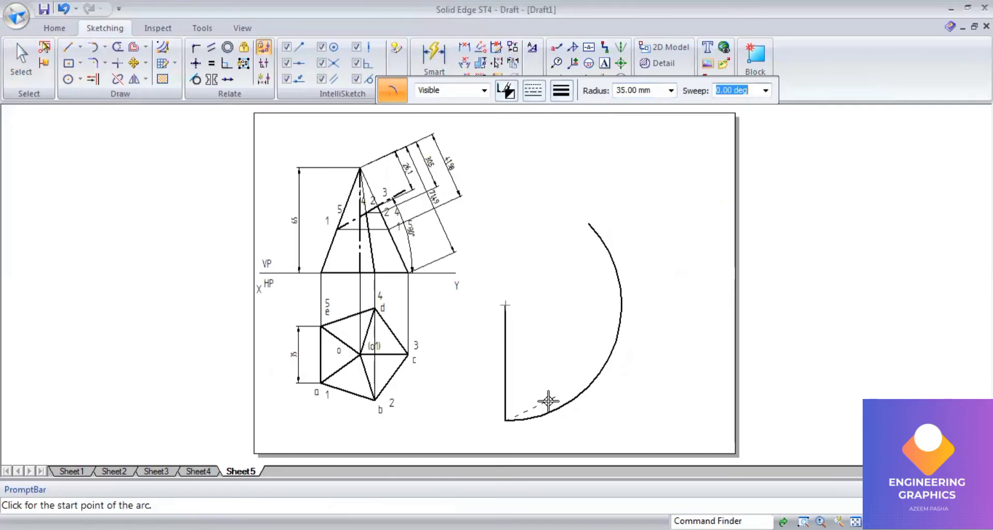
pyautogui.click(548, 401)
pyautogui.click(565, 414)
# Draw a second 35 mm radius arc across the large arc, centred on the first arc's crossing point.
pyautogui.scroll(5, 562, 410)
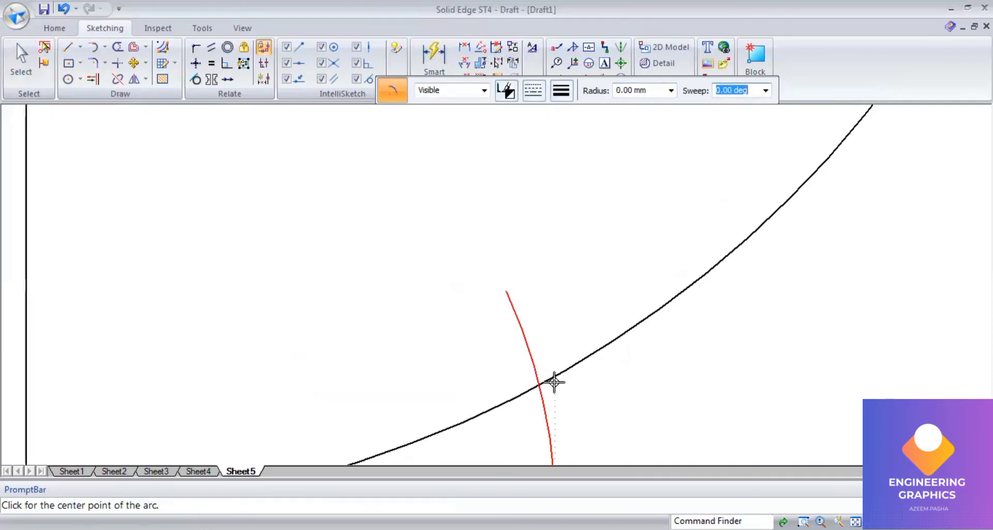
pyautogui.click(539, 383)
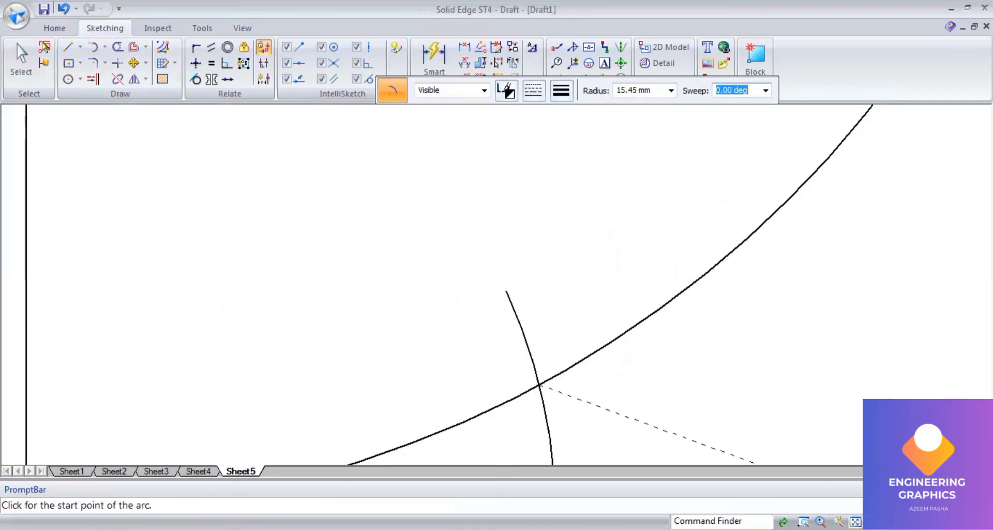
pyautogui.click(855, 521)
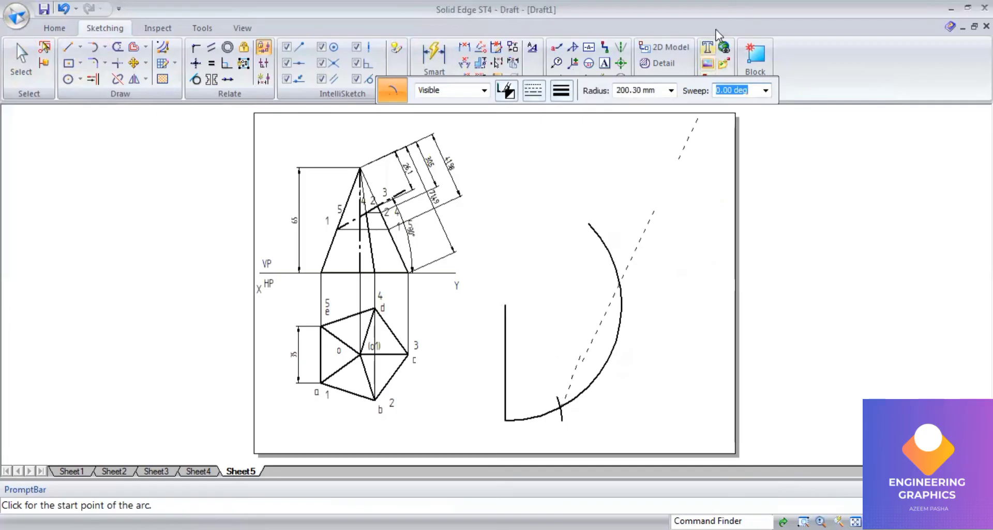
pyautogui.click(653, 91)
pyautogui.write('35')
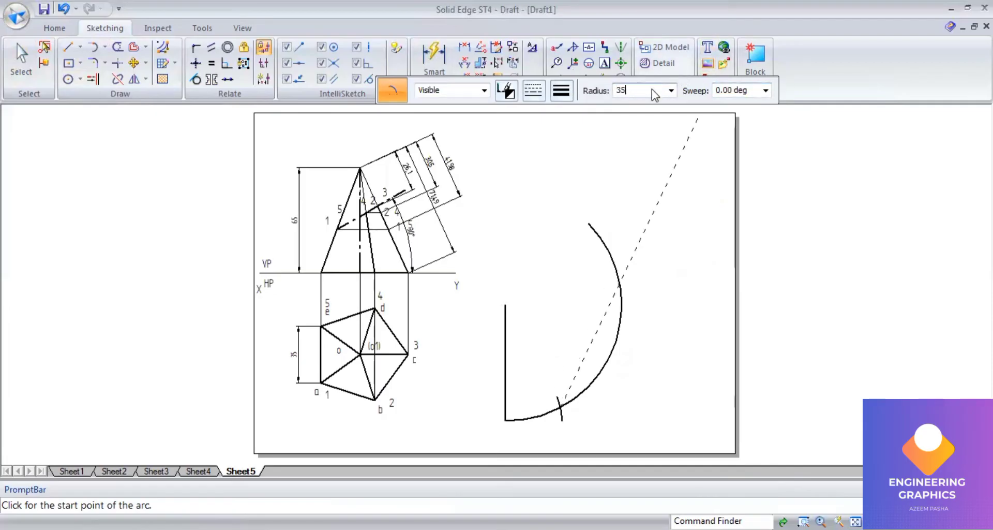
pyautogui.press('Tab')
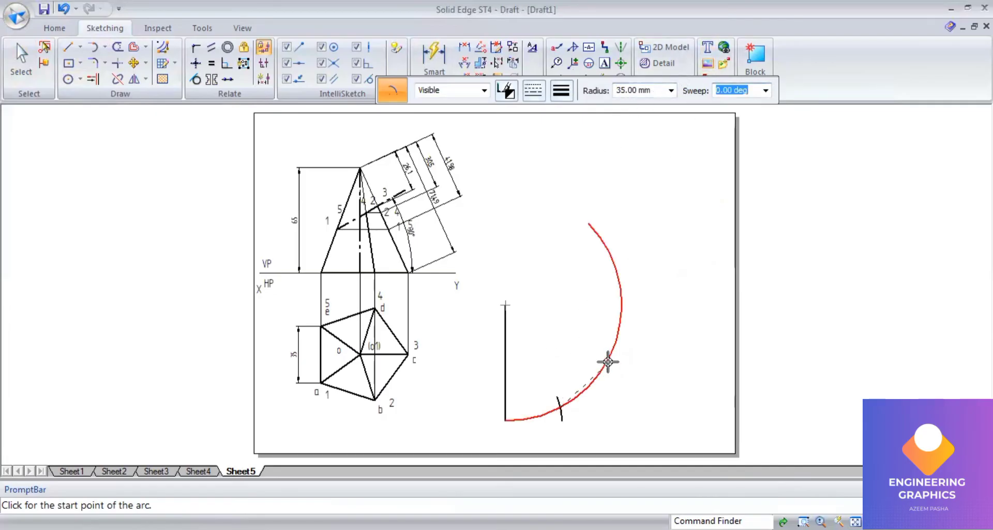
pyautogui.click(630, 388)
# Draw a third 35 mm radius arc across the large arc, centred on the second crossing point.
pyautogui.scroll(2, 625, 379)
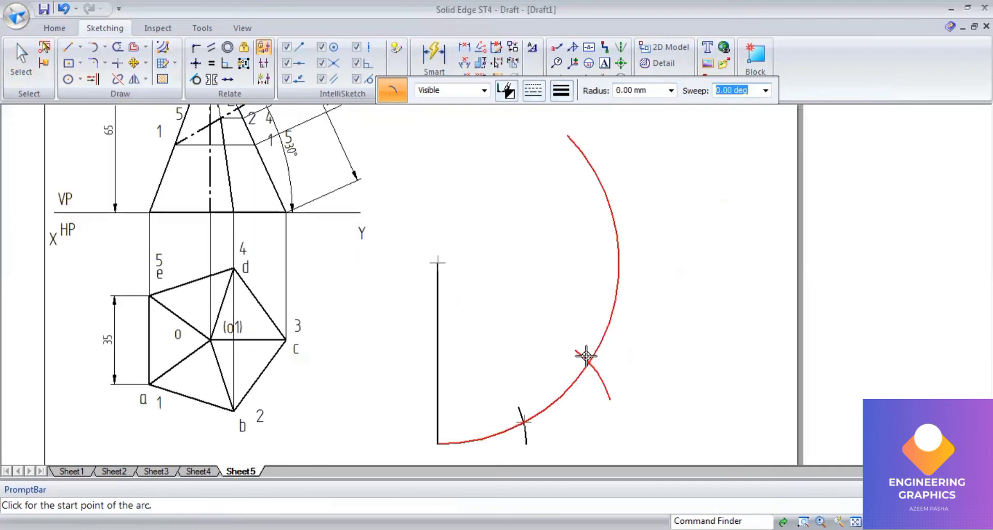
pyautogui.scroll(2, 589, 362)
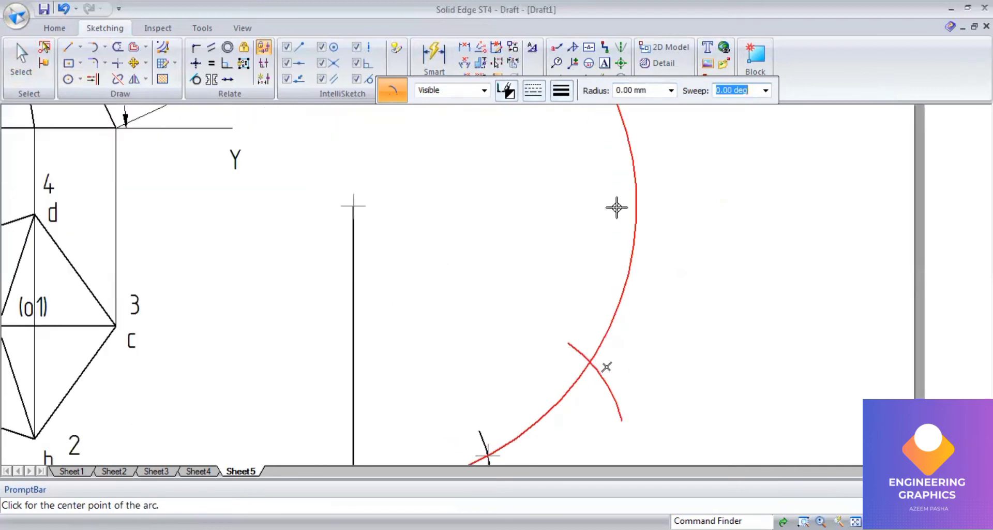
pyautogui.click(631, 108)
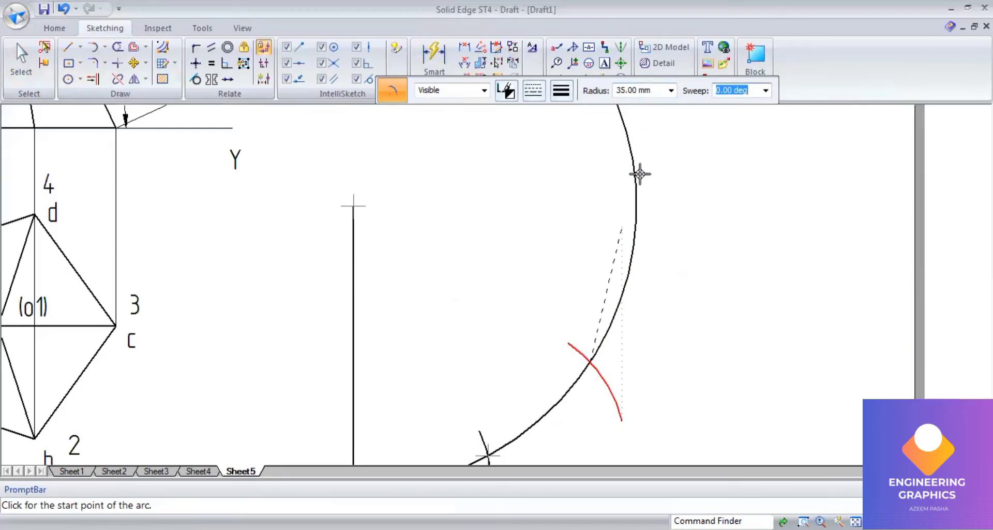
pyautogui.click(668, 193)
# Draw a fourth 35 mm radius arc across the large arc, centred on the third crossing point.
pyautogui.scroll(-4, 668, 193)
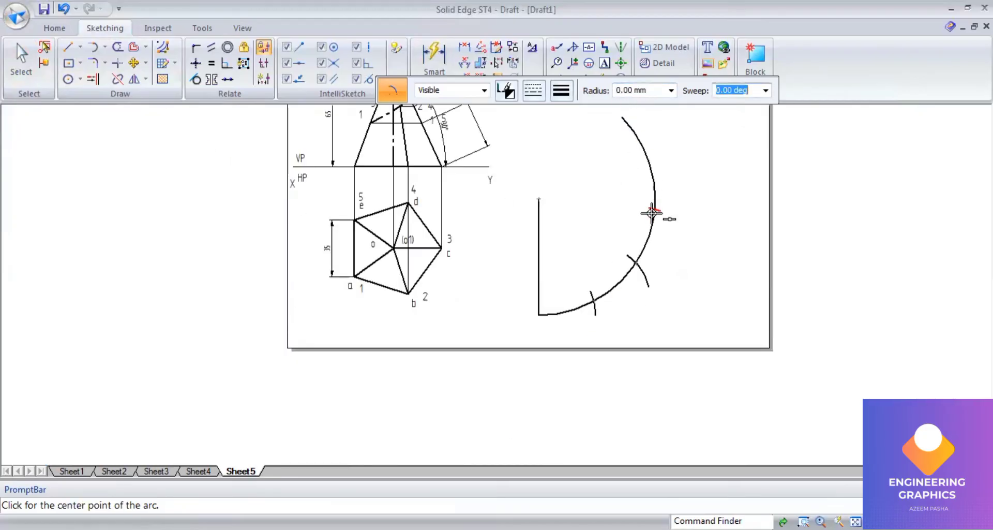
pyautogui.scroll(5, 654, 210)
pyautogui.scroll(3, 660, 203)
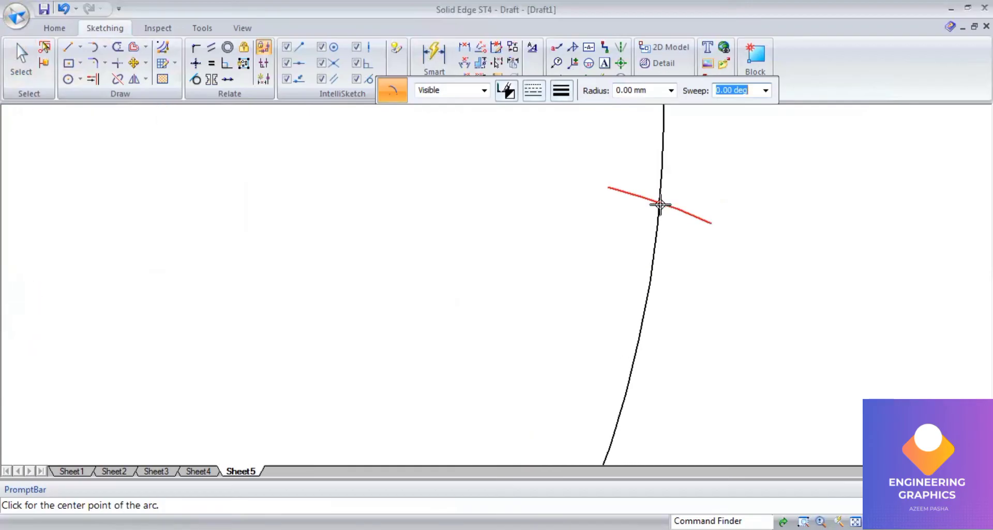
pyautogui.scroll(2, 660, 203)
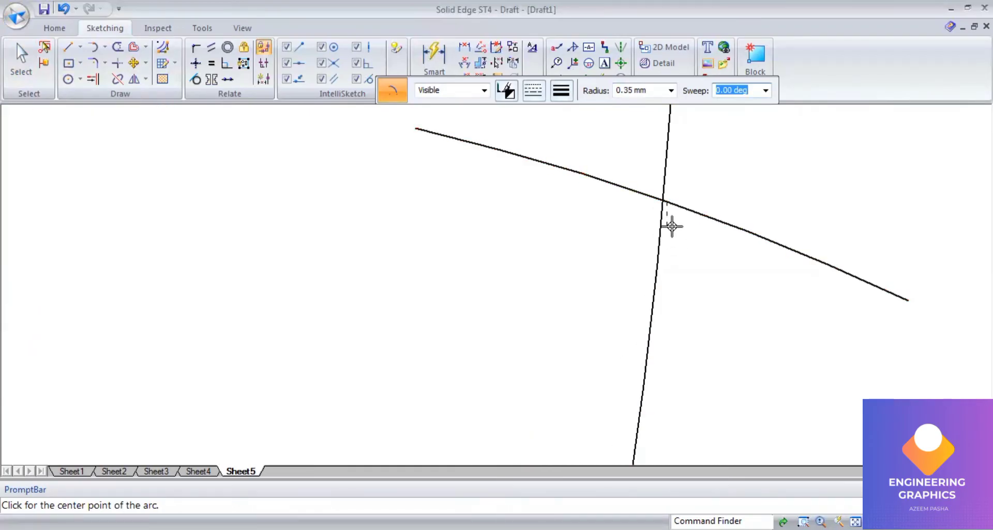
pyautogui.scroll(1, 662, 202)
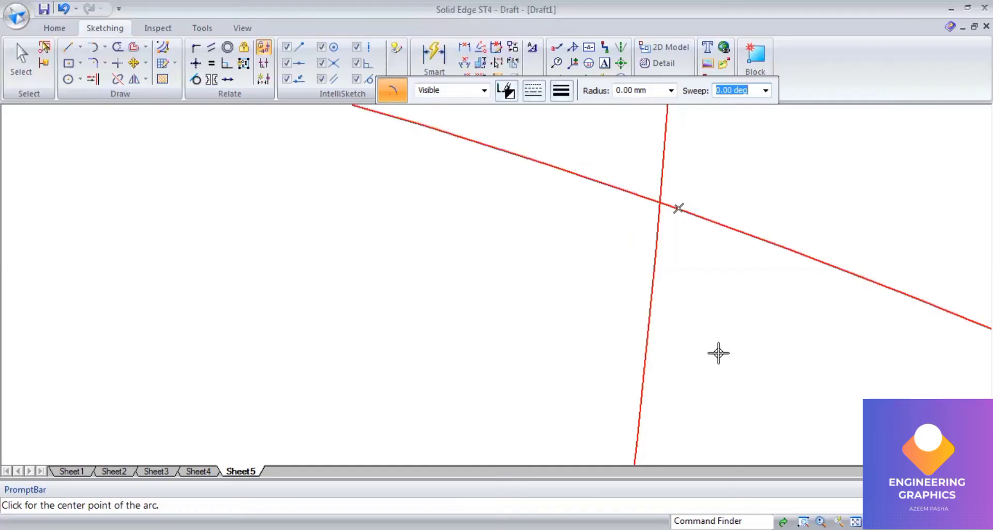
pyautogui.click(661, 202)
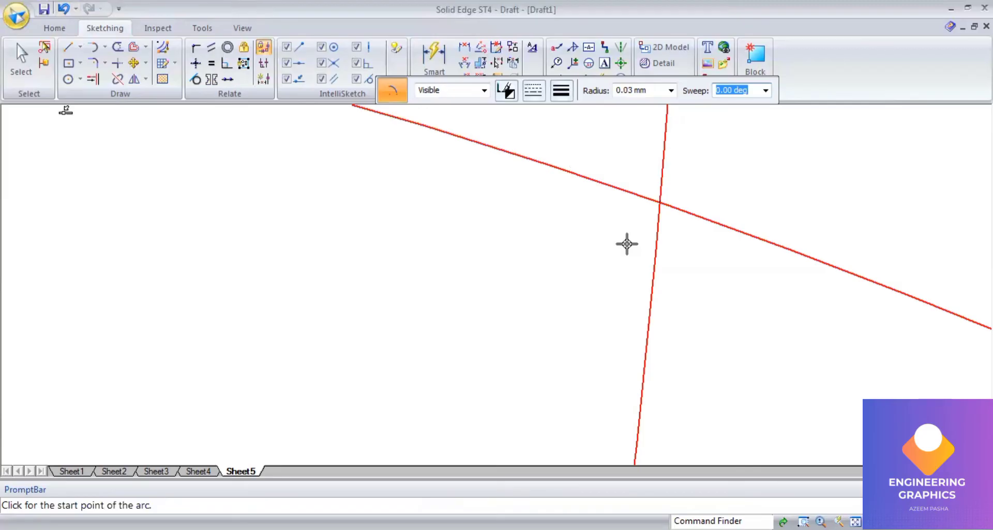
pyautogui.scroll(-3, 628, 241)
pyautogui.click(631, 97)
pyautogui.write('35')
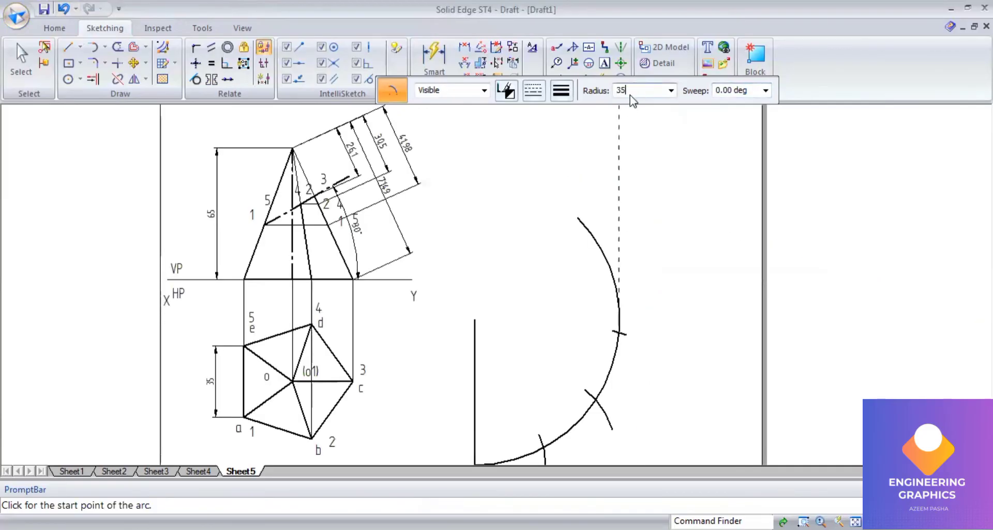
pyautogui.press('Tab')
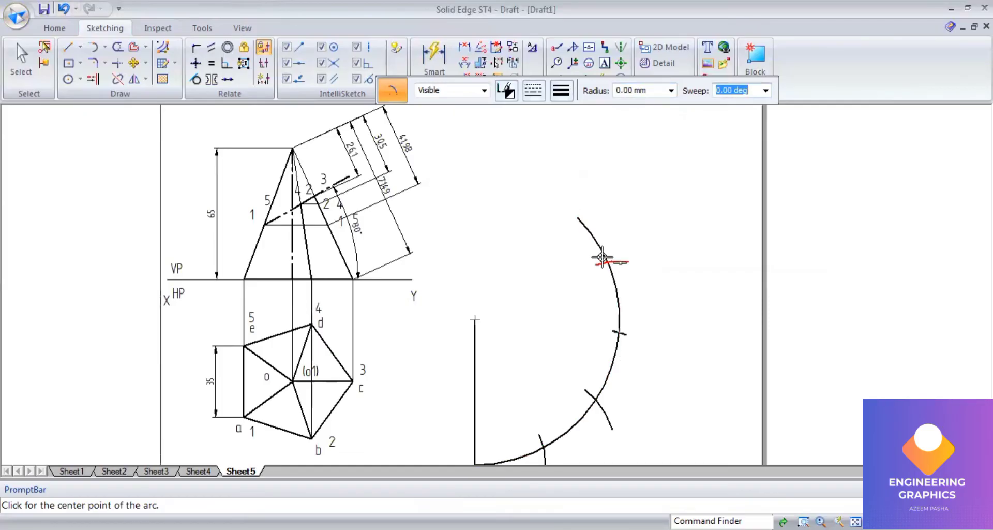
pyautogui.scroll(1, 600, 257)
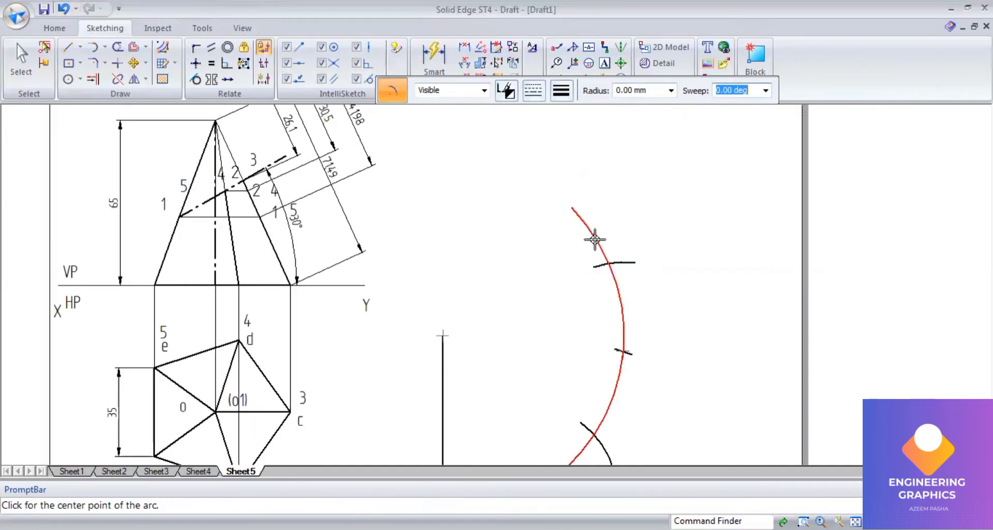
# Draw a fifth 35 mm radius arc centred on the fourth crossing point and extend the large arc's upper end to meet it.
pyautogui.click(641, 91)
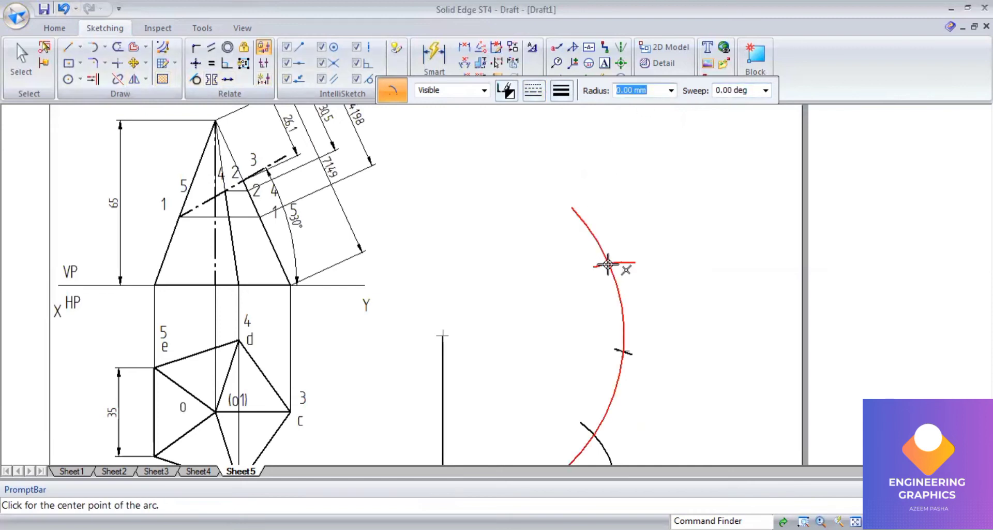
pyautogui.click(560, 214)
pyautogui.write('3')
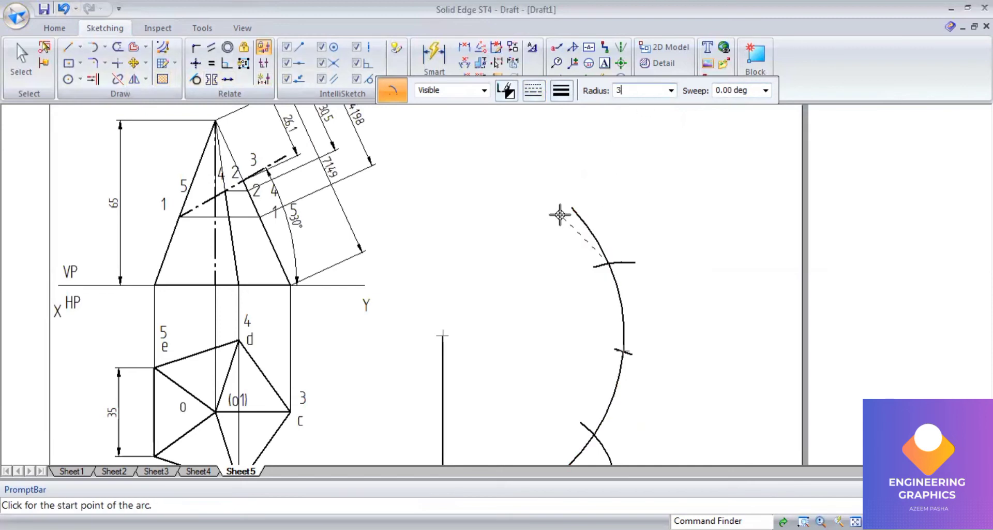
pyautogui.write('5')
pyautogui.press('Tab')
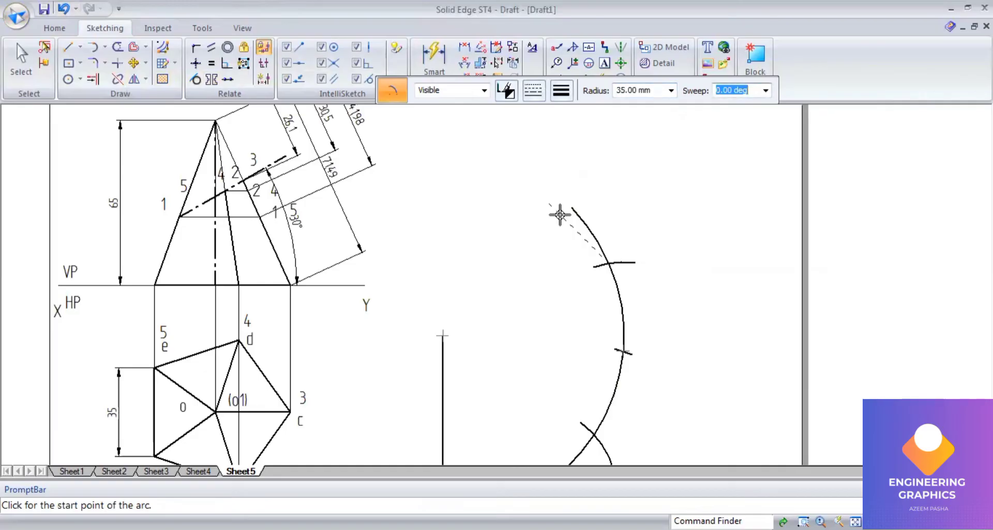
pyautogui.click(628, 202)
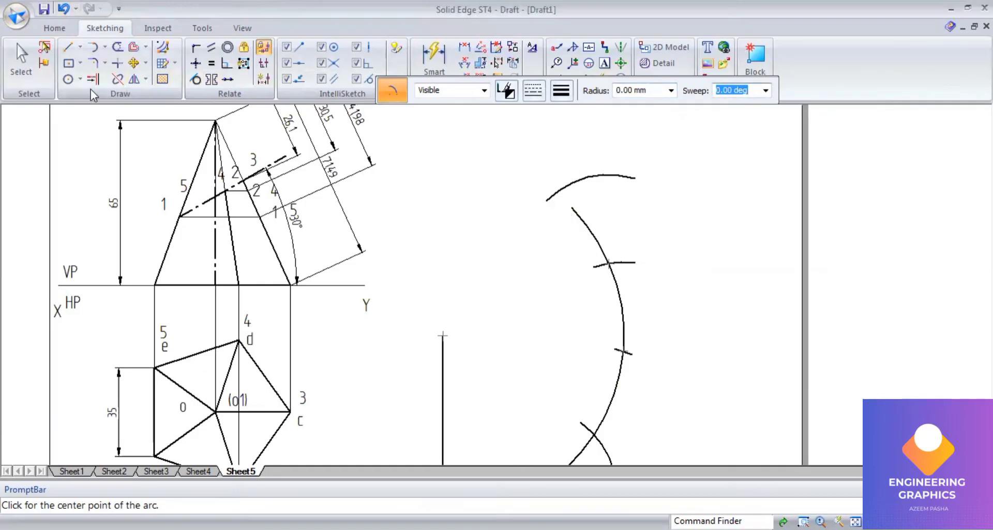
pyautogui.click(93, 79)
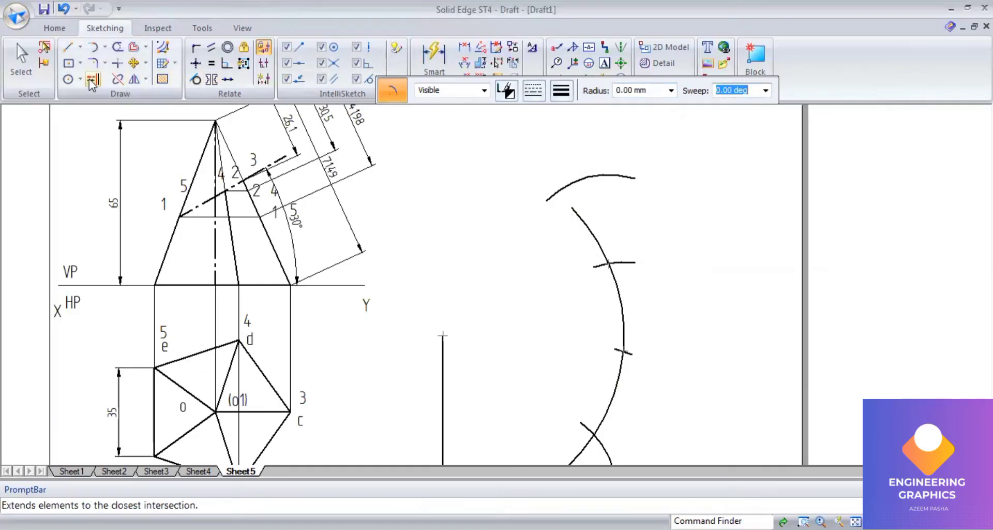
pyautogui.click(577, 215)
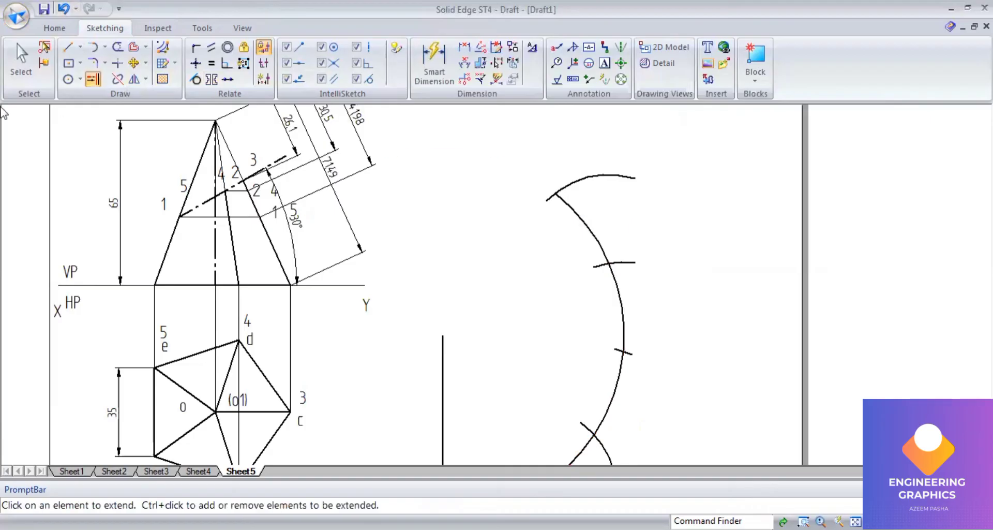
# Draw a 0.50 mm wide line from the vertical line's upper end to the first crossing point on the large arc.
pyautogui.click(70, 50)
pyautogui.click(561, 90)
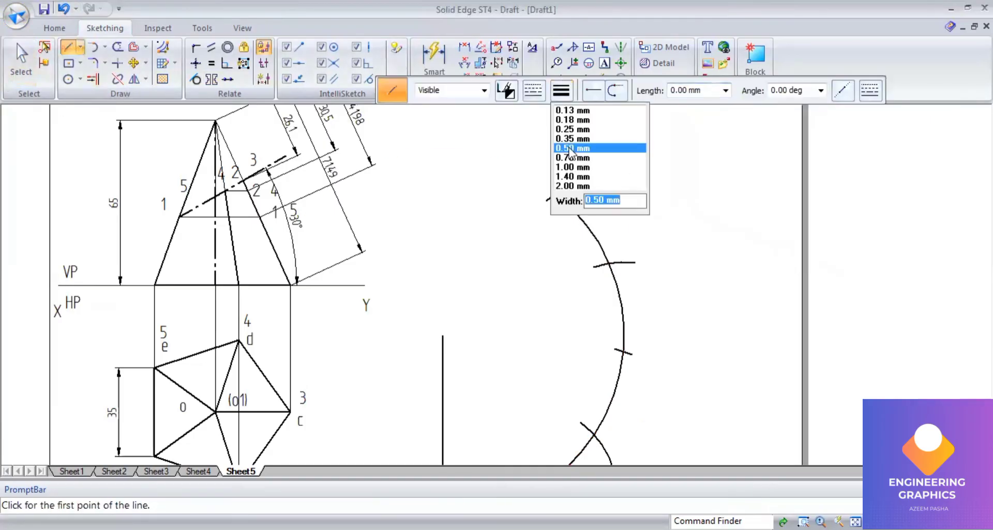
pyautogui.click(571, 149)
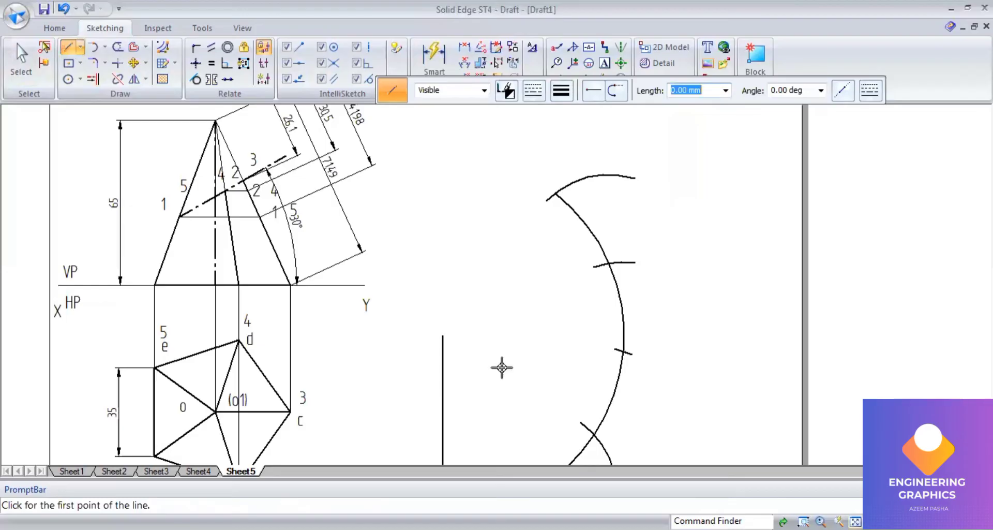
pyautogui.scroll(-1, 502, 368)
pyautogui.click(508, 290)
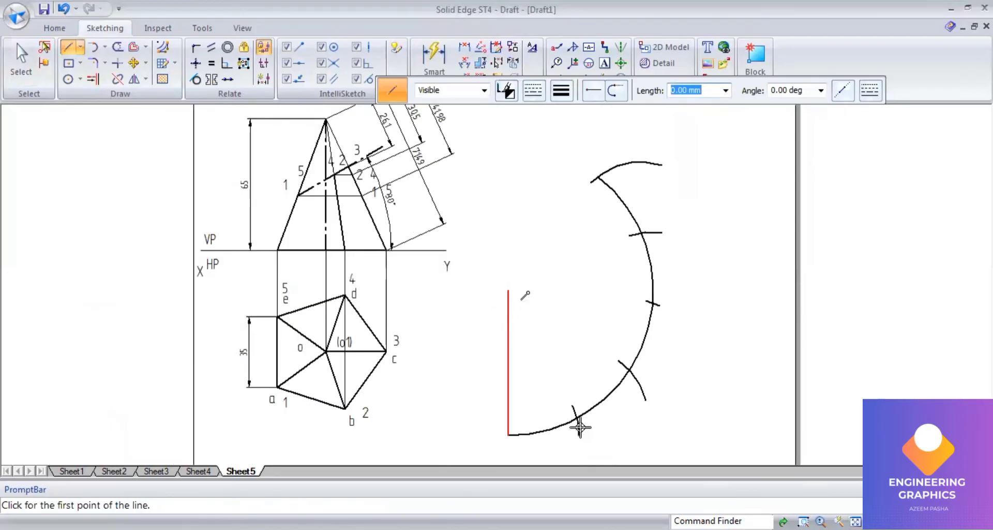
pyautogui.scroll(3, 573, 413)
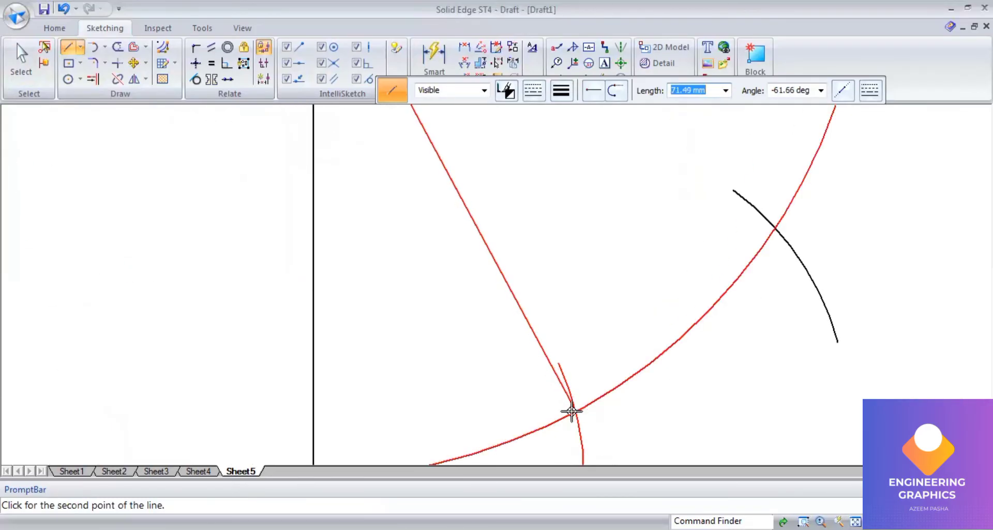
pyautogui.click(576, 412)
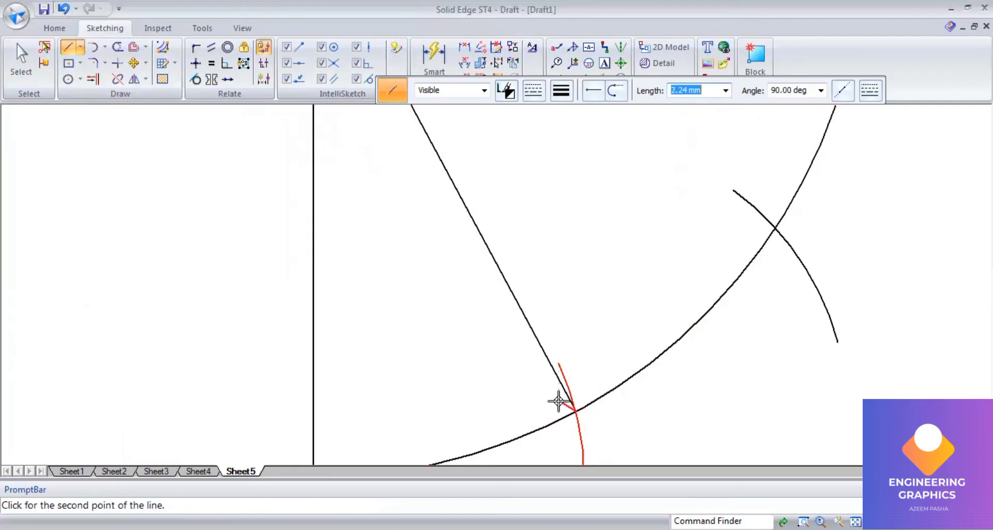
# Draw lines from the vertical line's upper end to the second and third crossing points on the large arc.
pyautogui.rightClick(505, 305)
pyautogui.click(505, 304)
pyautogui.scroll(3, 601, 369)
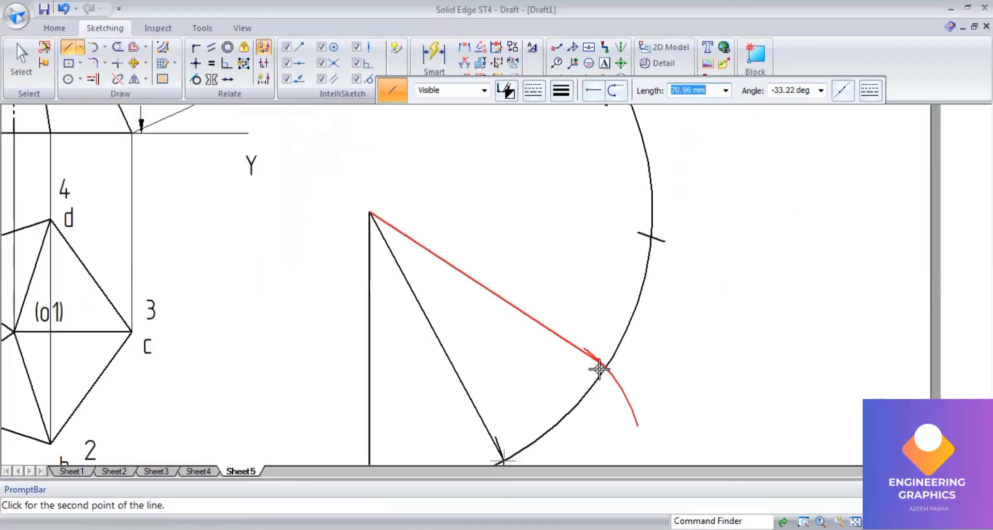
pyautogui.click(605, 369)
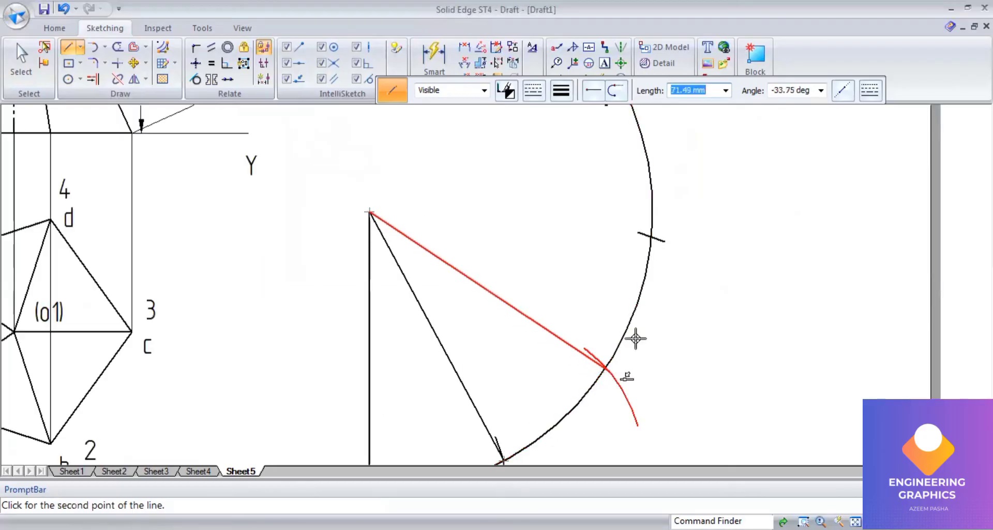
pyautogui.click(369, 213)
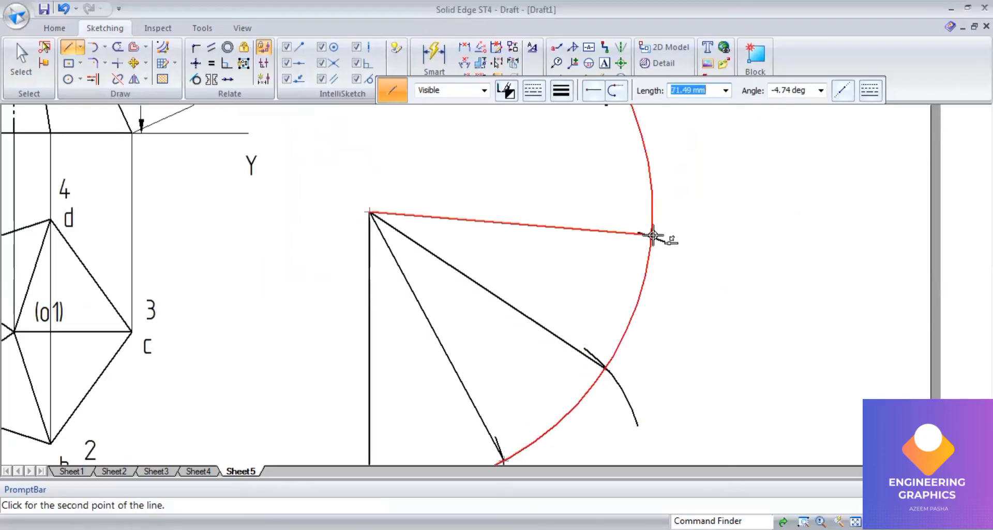
pyautogui.scroll(4, 652, 242)
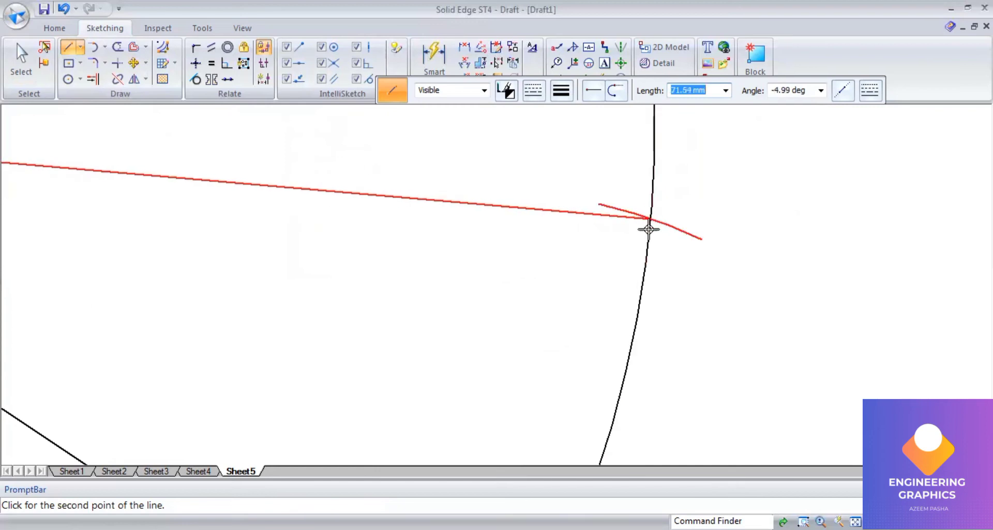
pyautogui.scroll(3, 652, 227)
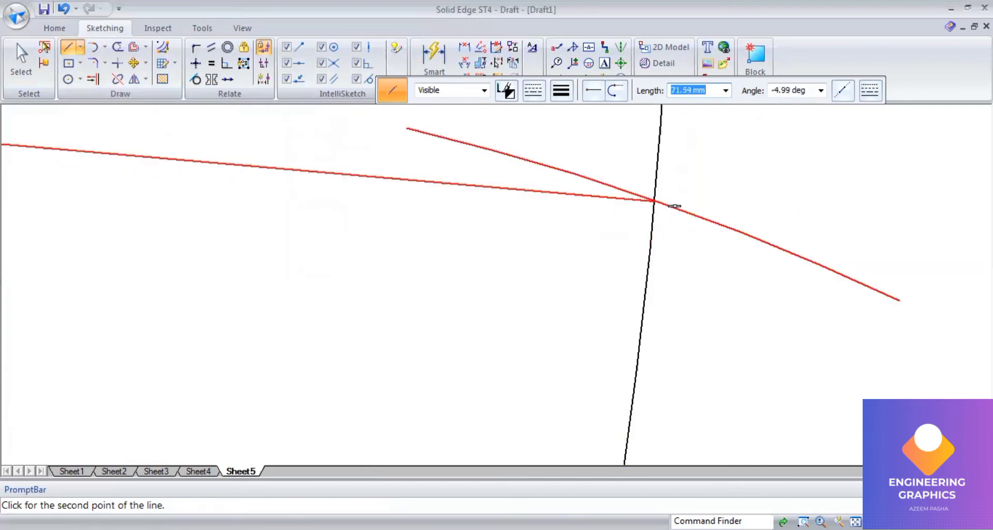
pyautogui.click(673, 206)
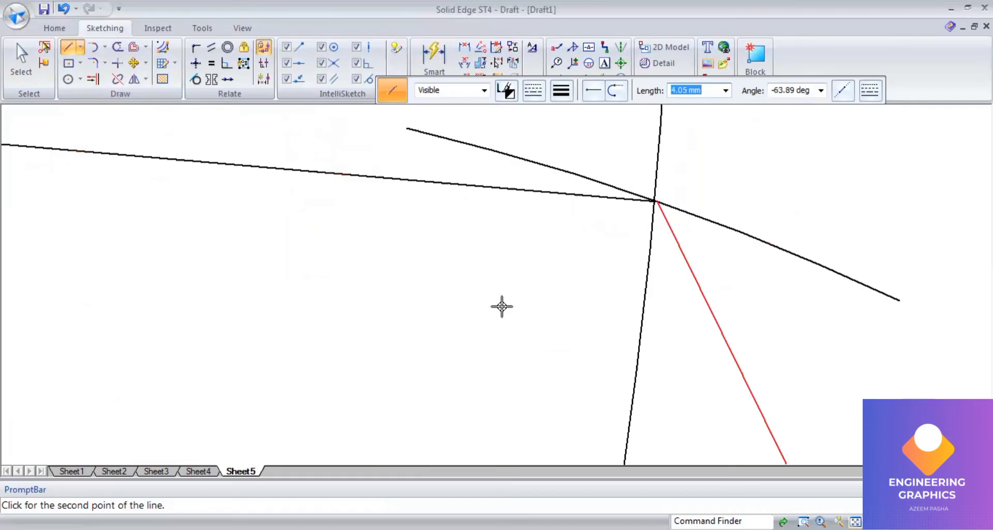
# Draw lines from the vertical line's upper end to the fourth and fifth crossing points on the large arc.
pyautogui.scroll(-3, 615, 259)
pyautogui.scroll(4, 596, 259)
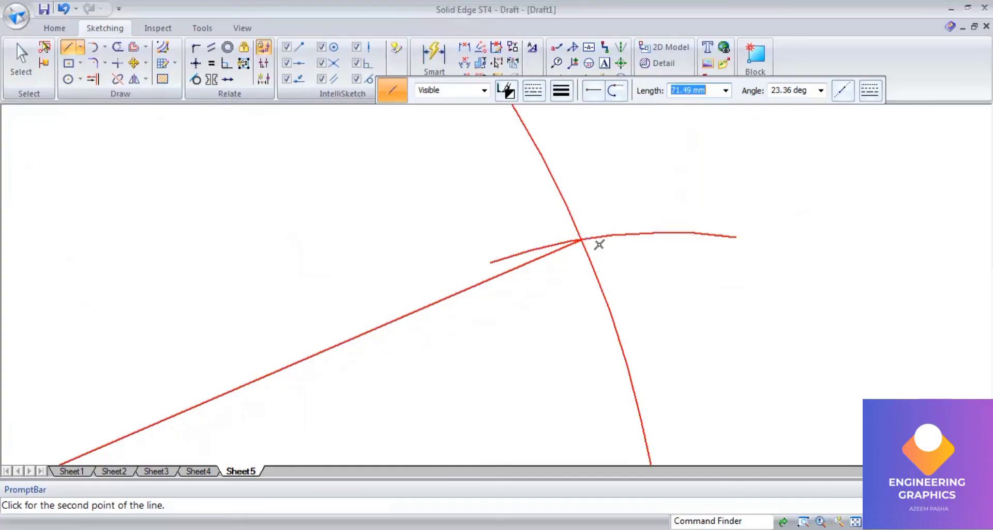
pyautogui.click(581, 239)
pyautogui.rightClick(537, 293)
pyautogui.scroll(-4, 537, 293)
pyautogui.click(506, 306)
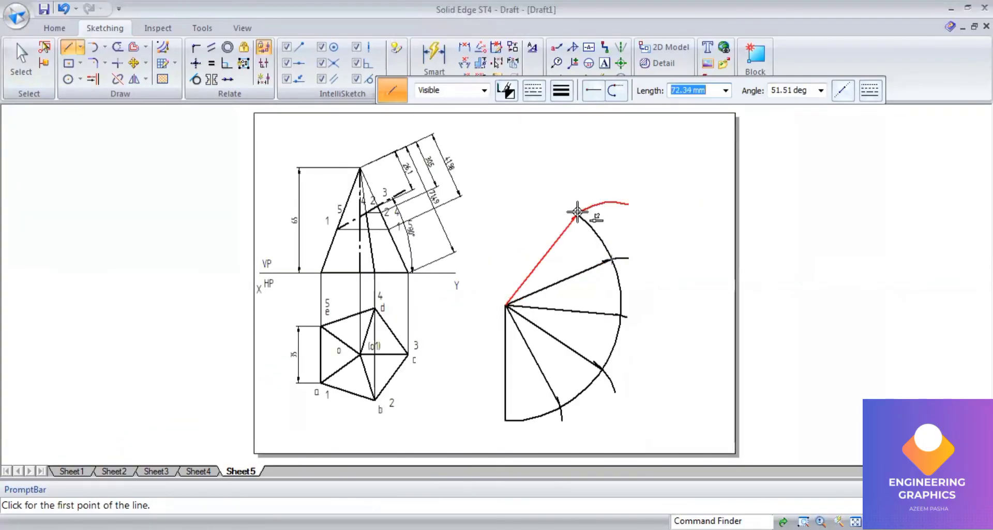
pyautogui.scroll(4, 578, 211)
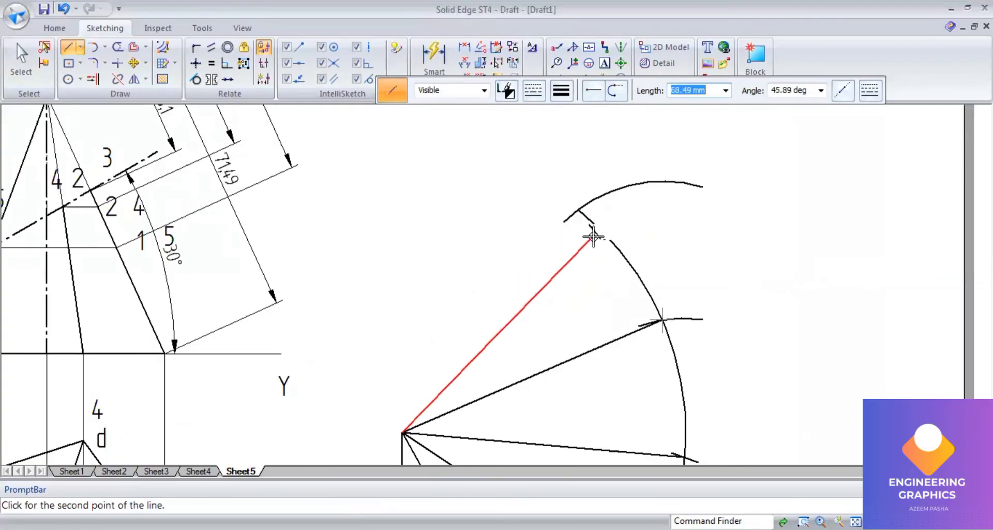
pyautogui.click(579, 213)
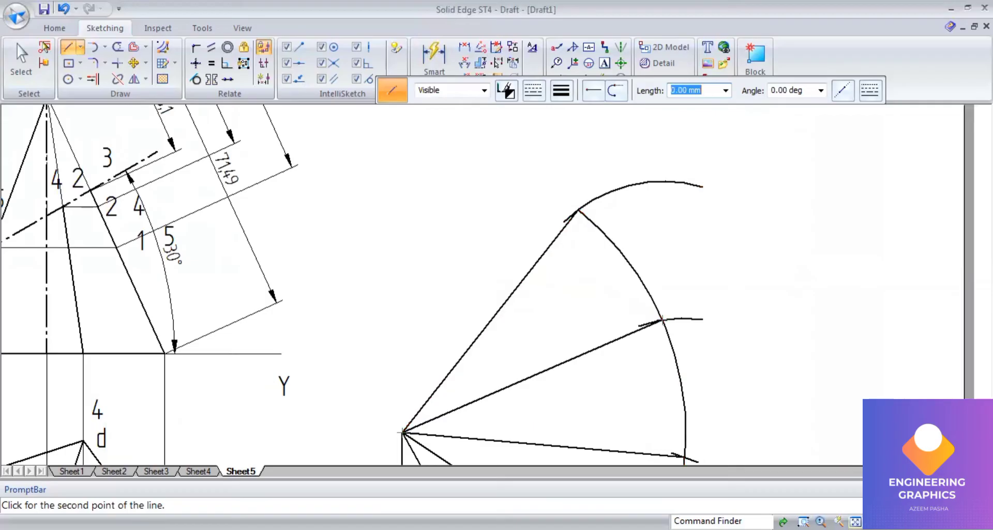
pyautogui.middleClick(630, 118)
pyautogui.middleClick(630, 117)
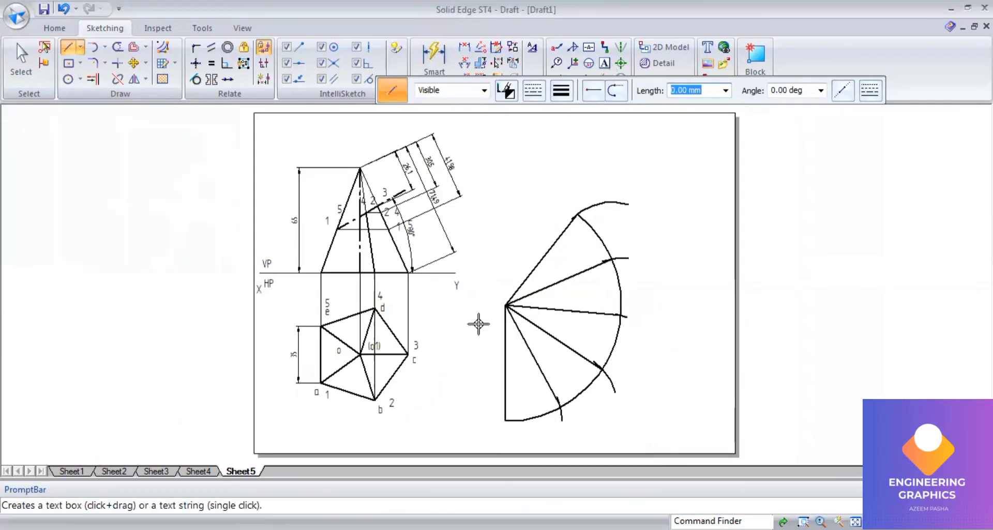
# Label the development's apex O and its outer corners A, B, C, D, E and A in order along the large arc.
pyautogui.click(498, 292)
pyautogui.write('O')
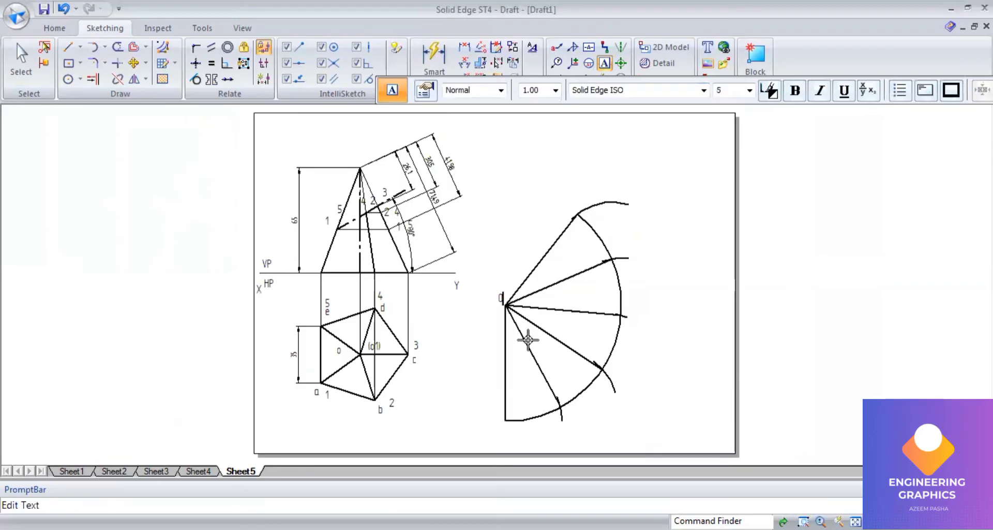
pyautogui.click(498, 421)
pyautogui.write('A')
pyautogui.click(610, 367)
pyautogui.write('C')
pyautogui.click(631, 304)
pyautogui.write('D')
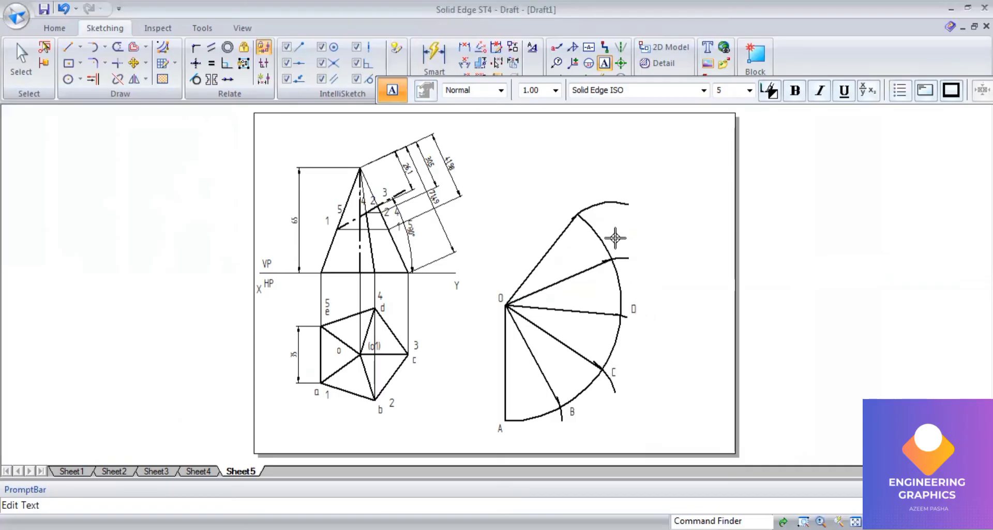
pyautogui.click(615, 238)
pyautogui.write('E')
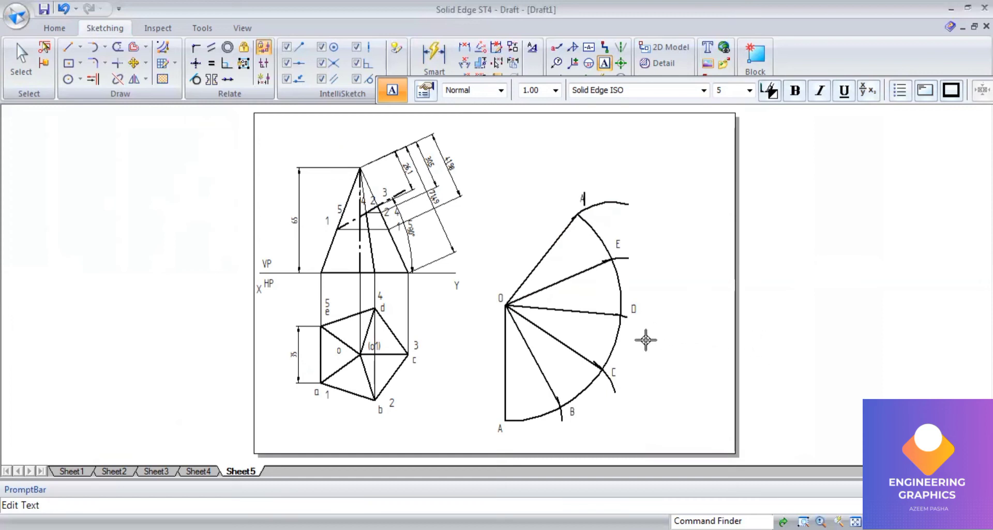
pyautogui.scroll(1, 644, 338)
pyautogui.scroll(-1, 644, 338)
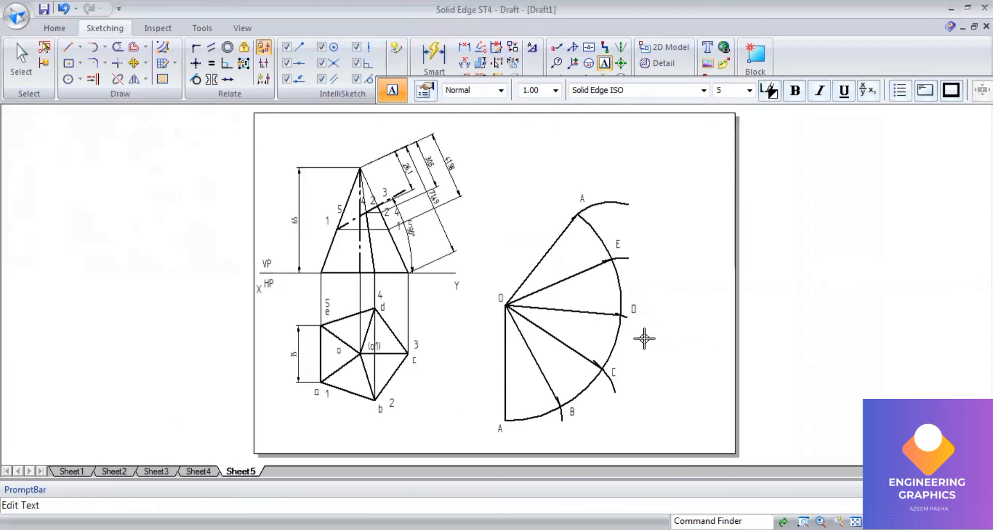
# Draw a short 0.13 mm wide arc of 41.98 mm radius centred on O across the vertical edge OA.
pyautogui.scroll(1, 398, 215)
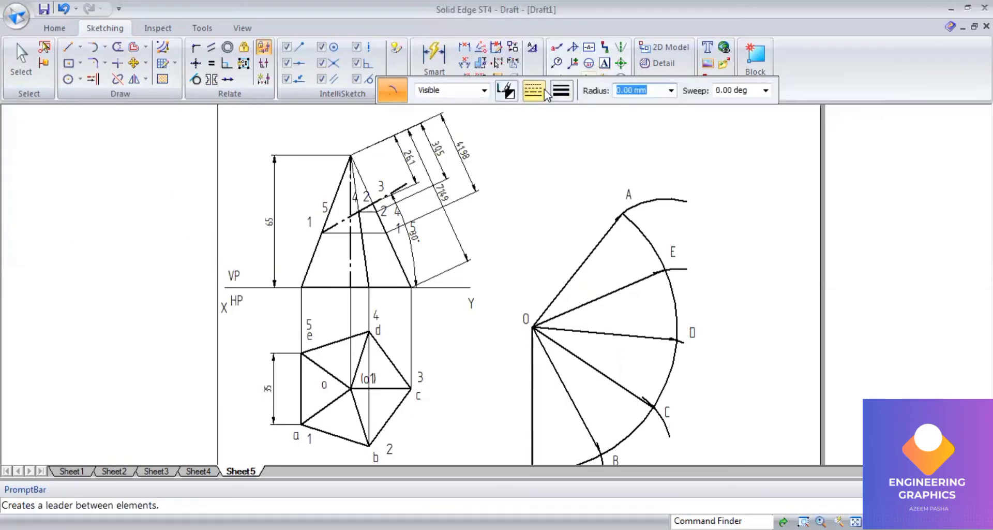
pyautogui.click(564, 90)
pyautogui.click(561, 91)
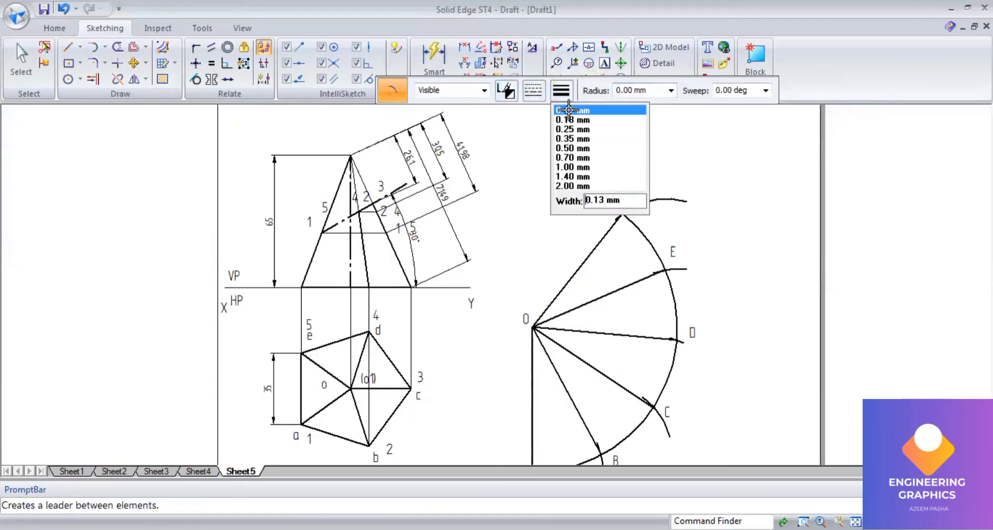
pyautogui.click(543, 360)
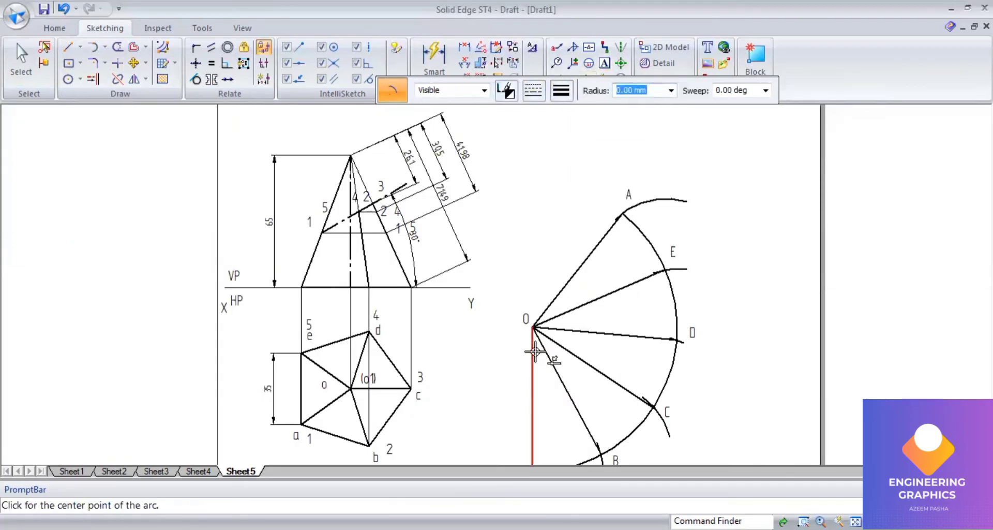
pyautogui.click(533, 324)
pyautogui.write('41.98')
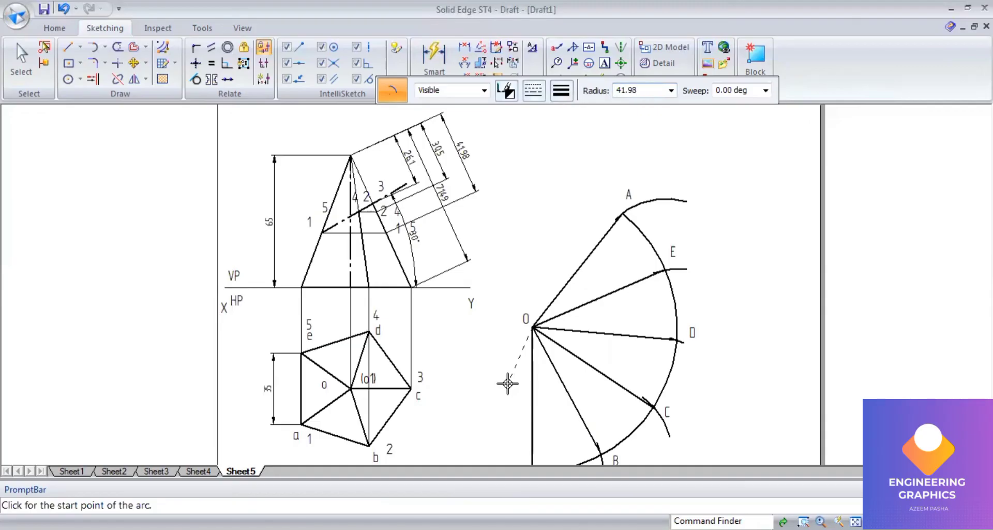
pyautogui.press('Tab')
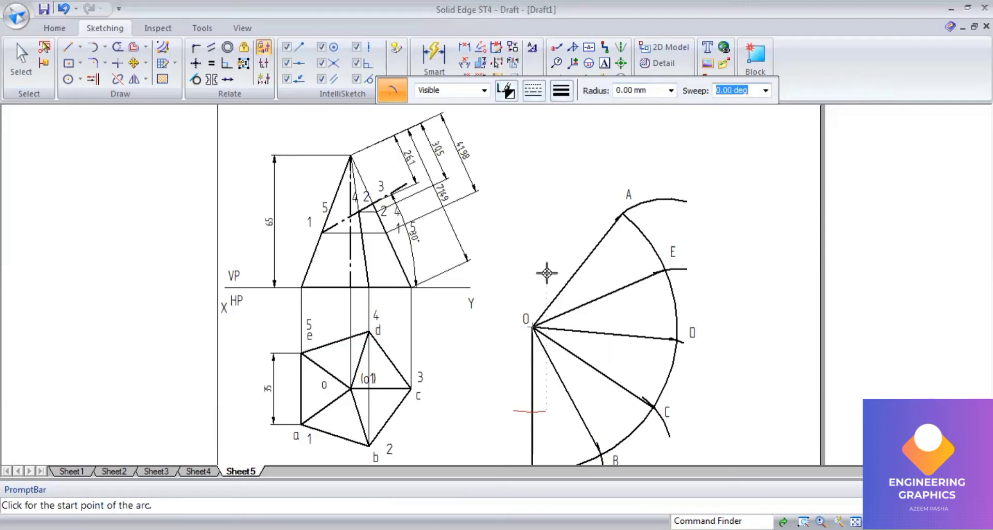
# Draw a short 41.98 mm radius arc centred on O across the sloping edge OA at the development's upper end.
pyautogui.click(531, 322)
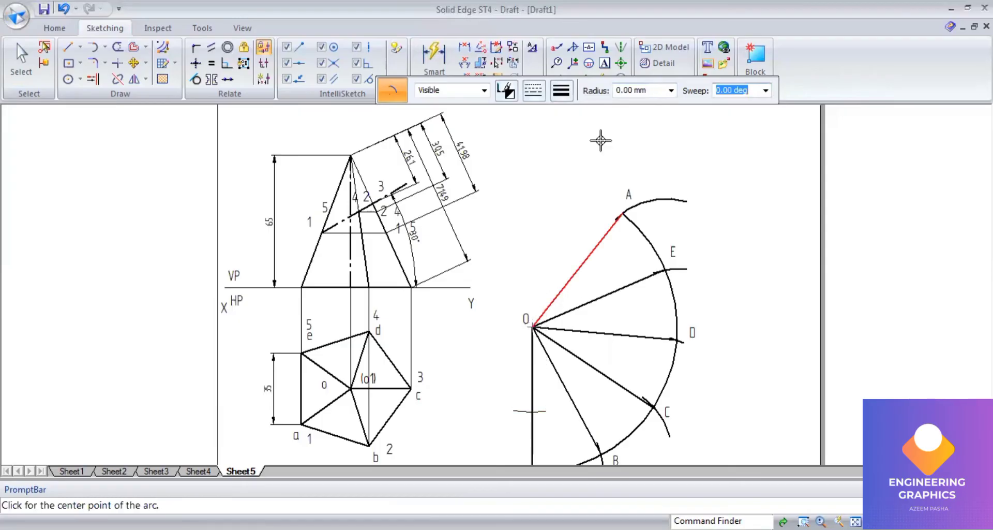
pyautogui.click(633, 91)
pyautogui.write('41.')
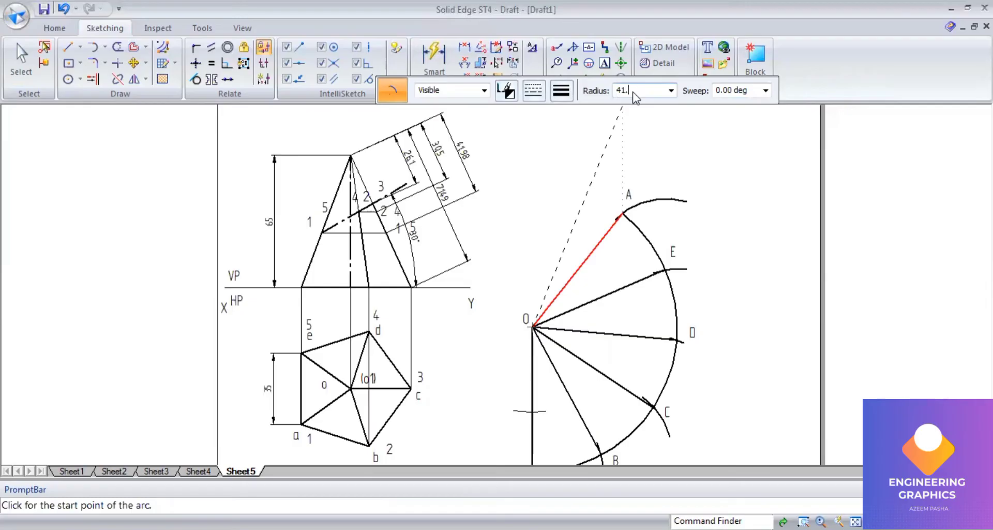
pyautogui.write('98')
pyautogui.press('Tab')
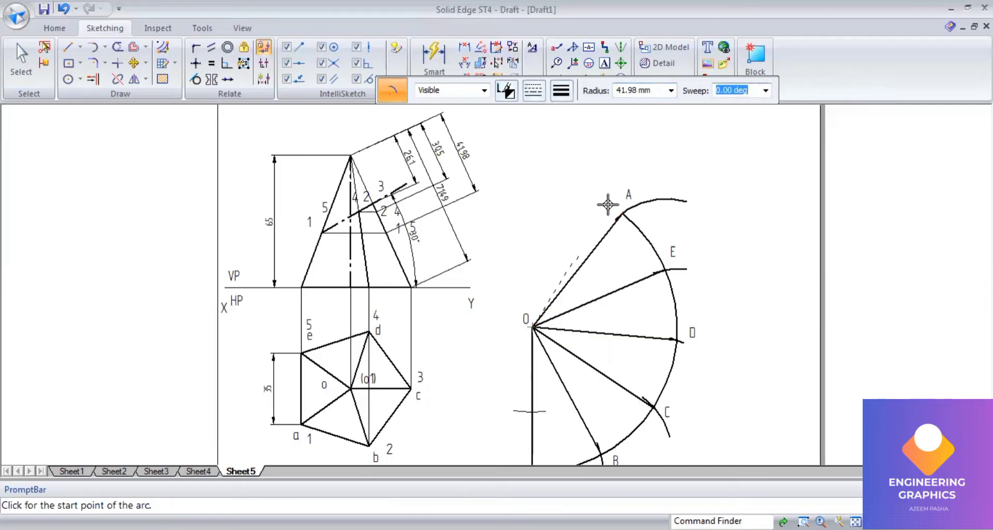
pyautogui.click(609, 204)
pyautogui.click(631, 244)
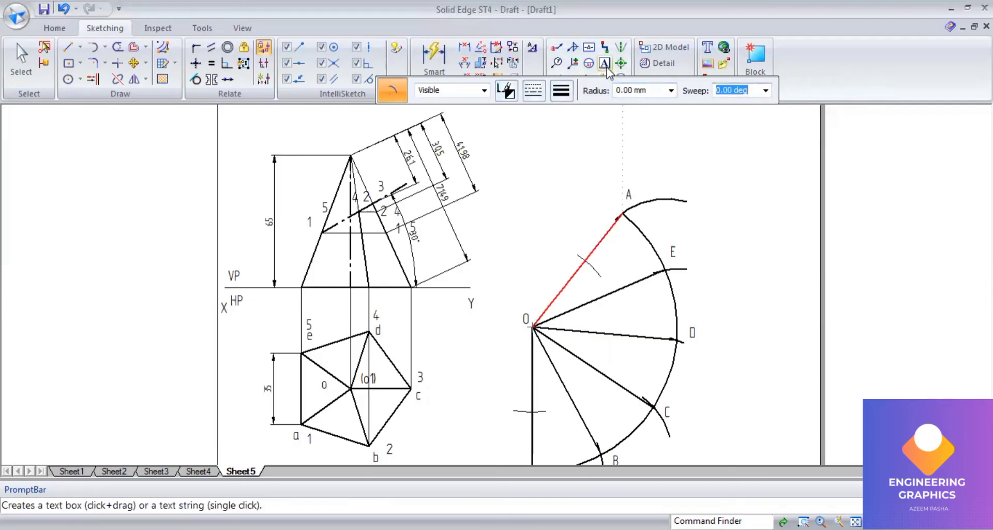
# Label the short arc's crossing on the vertical edge OA as 1.
pyautogui.click(605, 65)
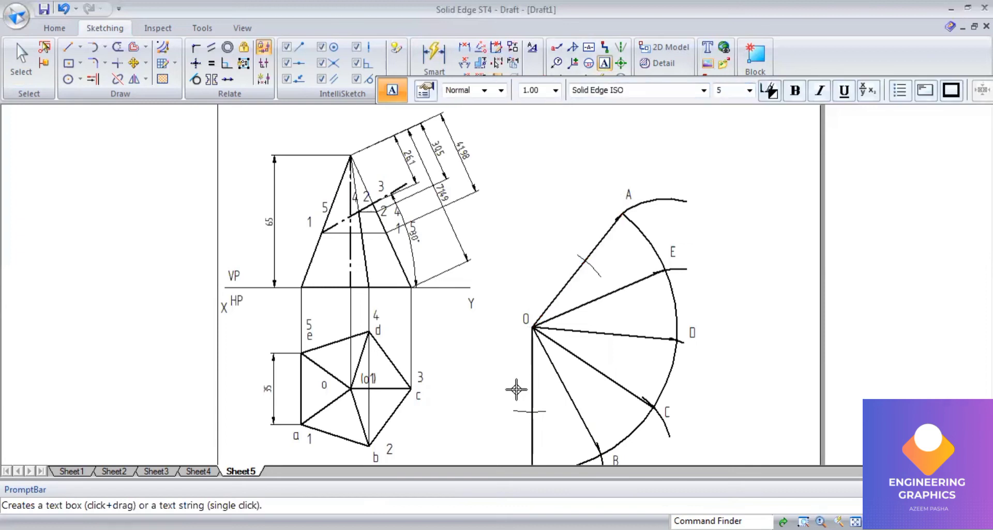
pyautogui.write('1')
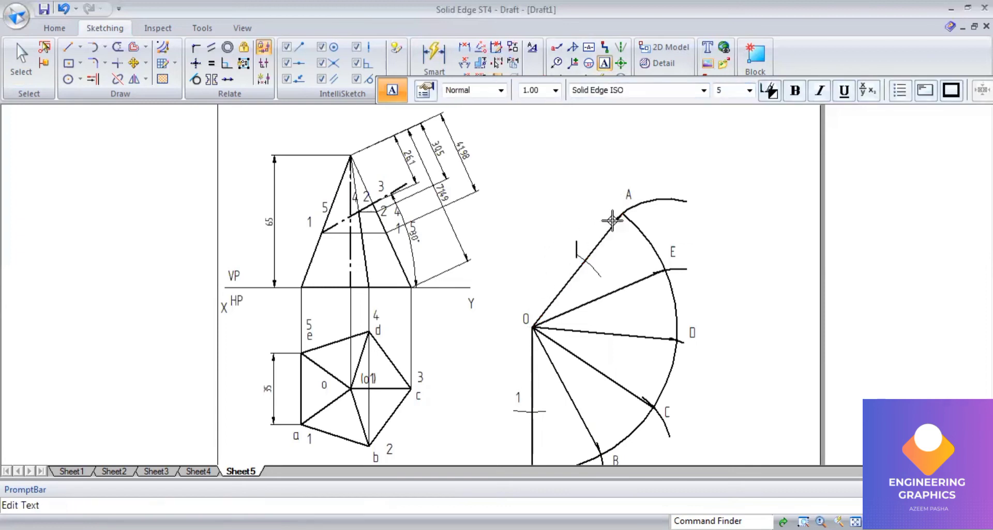
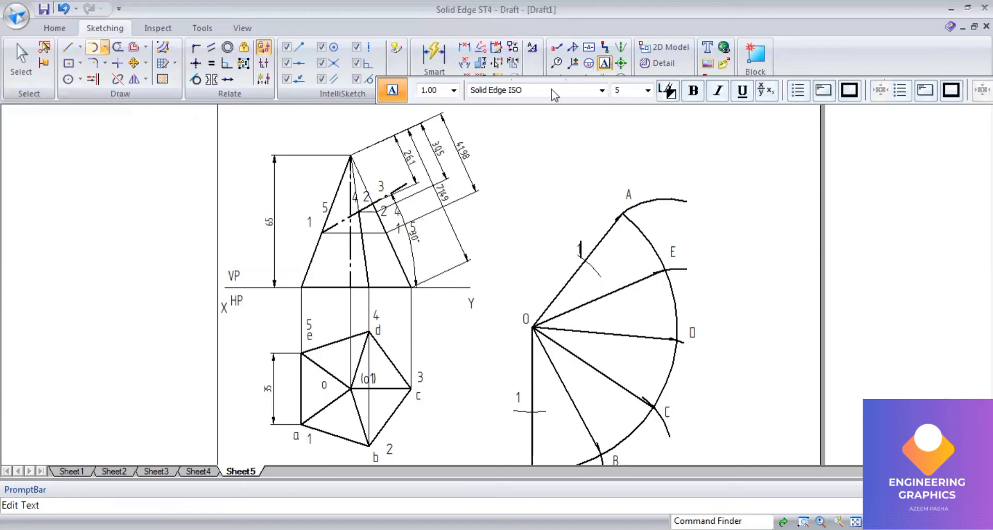
# Draw a short 30.5 mm radius arc centred on O across the sloping edge OB of the development.
pyautogui.click(559, 90)
pyautogui.click(562, 107)
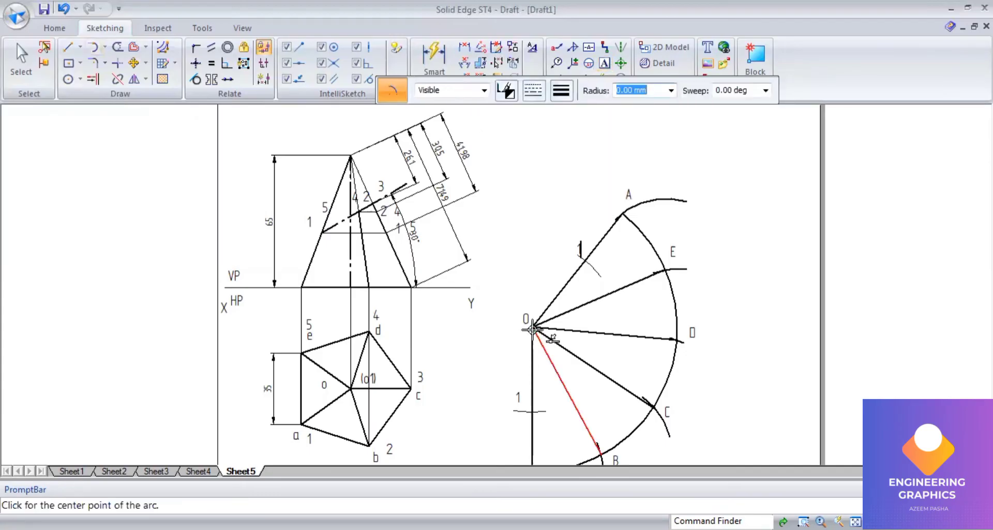
pyautogui.click(532, 327)
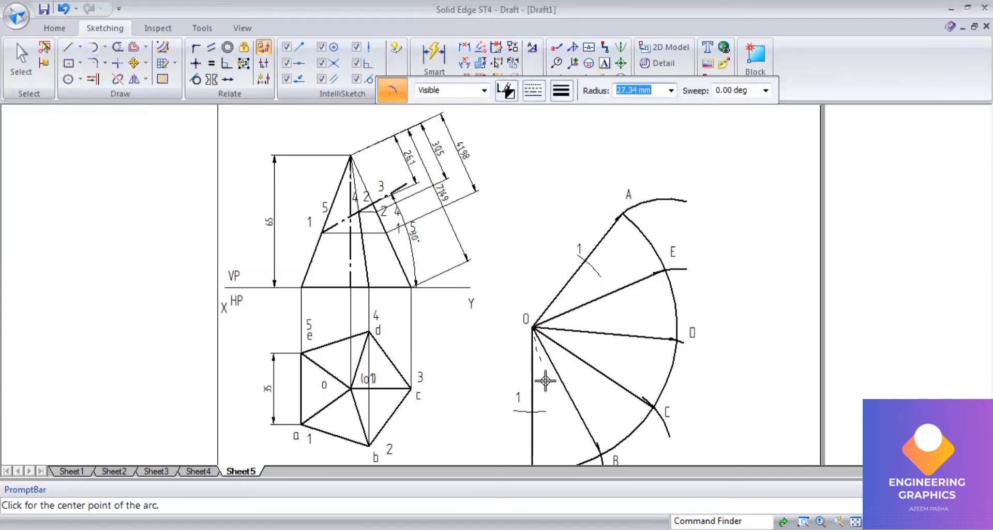
pyautogui.write('30.5')
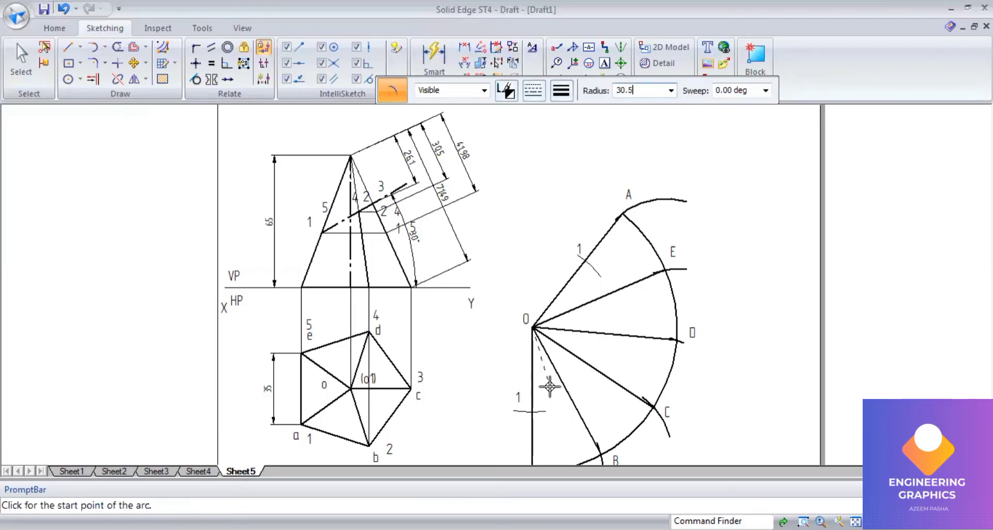
pyautogui.press('Tab')
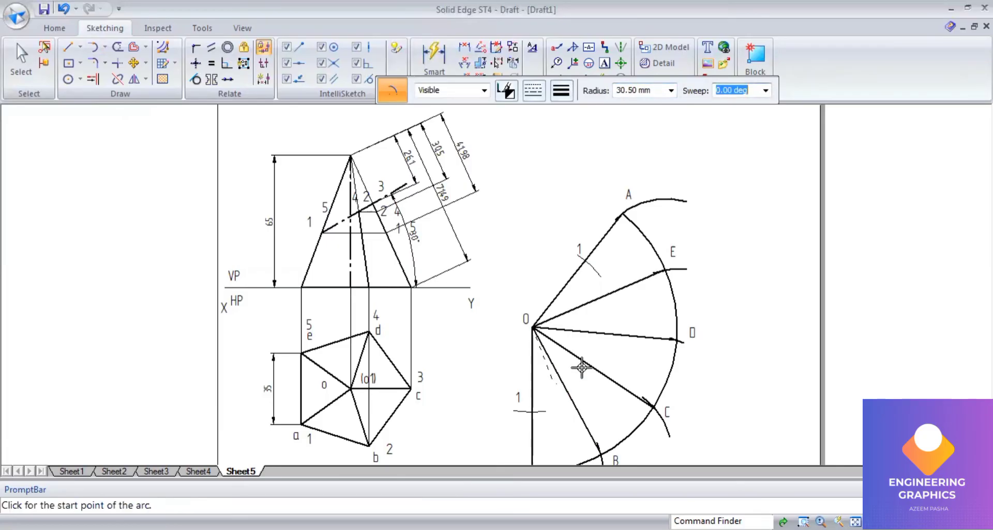
pyautogui.click(561, 382)
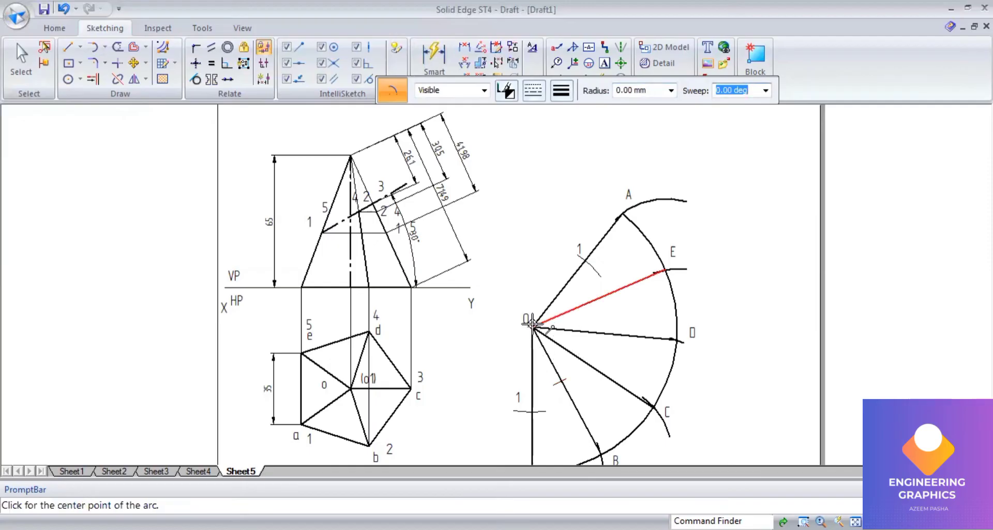
# Draw a short 30.5 mm radius arc centred on O across the edge OE.
pyautogui.click(642, 91)
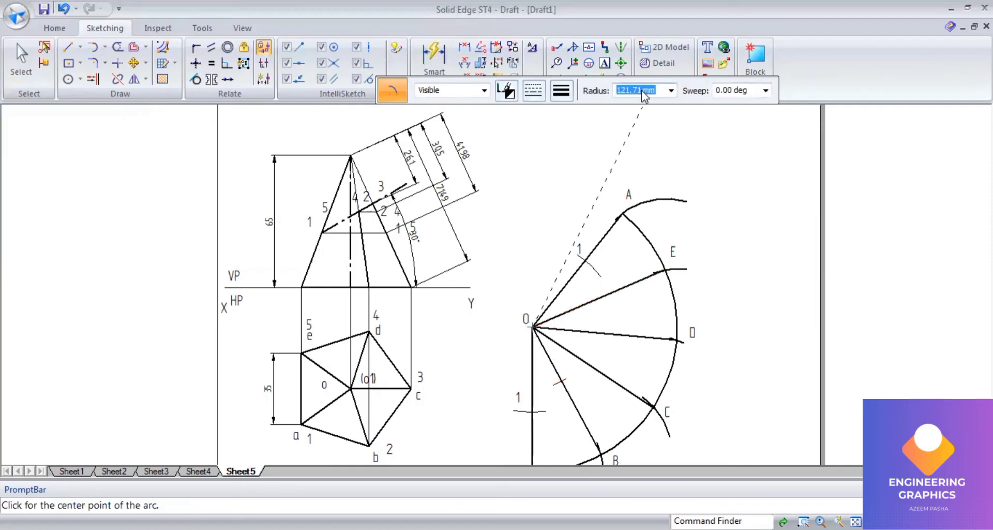
pyautogui.write('30')
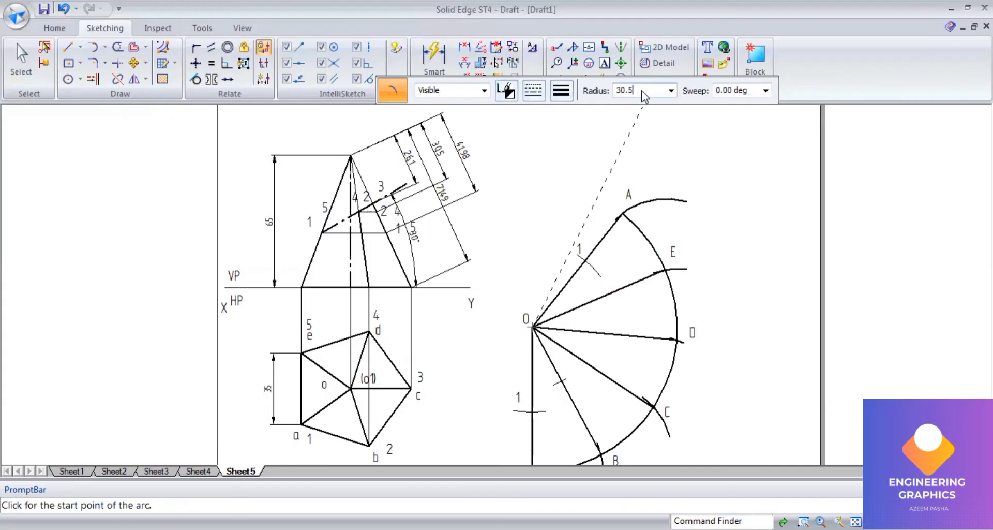
pyautogui.write('.5')
pyautogui.press('Tab')
pyautogui.click(603, 275)
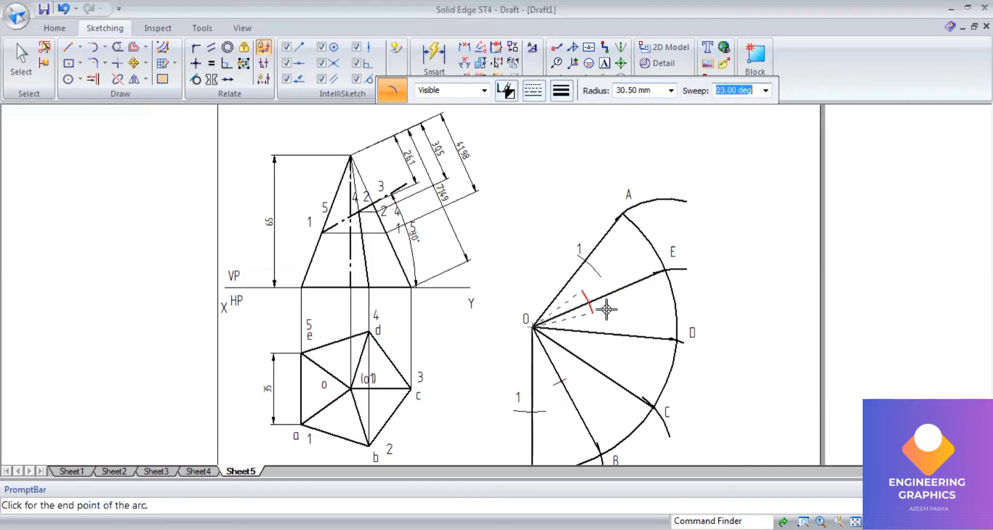
pyautogui.click(606, 309)
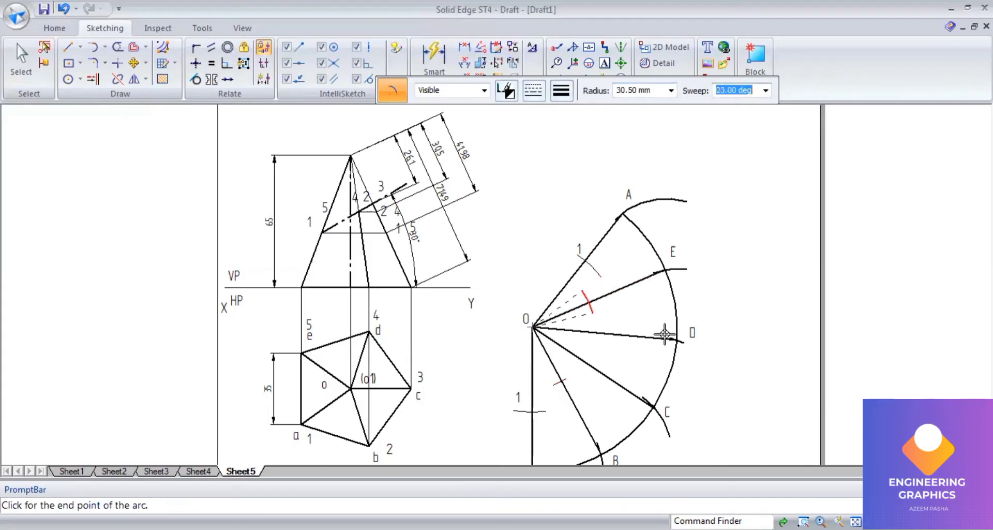
# Draw a short 26.1 mm radius arc centred on O across the edge OD.
pyautogui.click(533, 327)
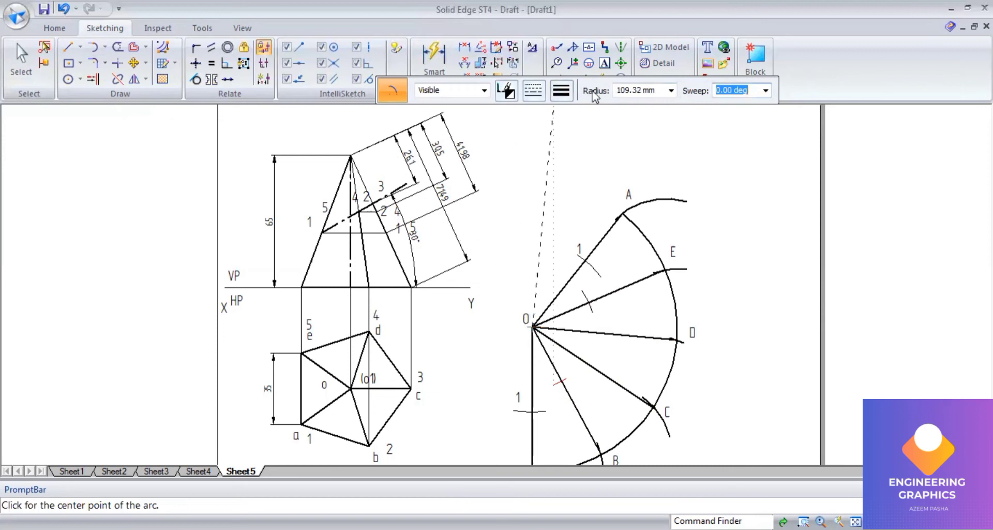
pyautogui.click(656, 93)
pyautogui.write('26')
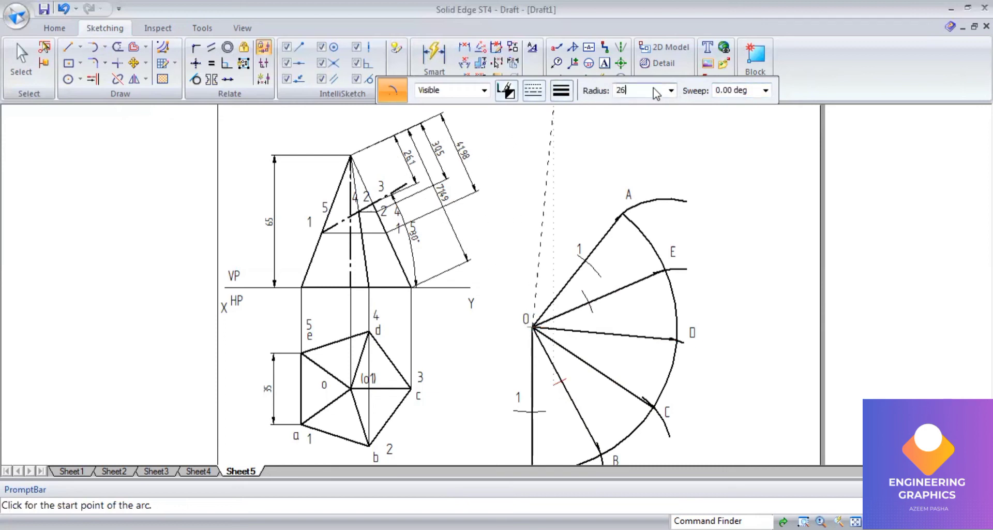
pyautogui.write('.1')
pyautogui.press('Tab')
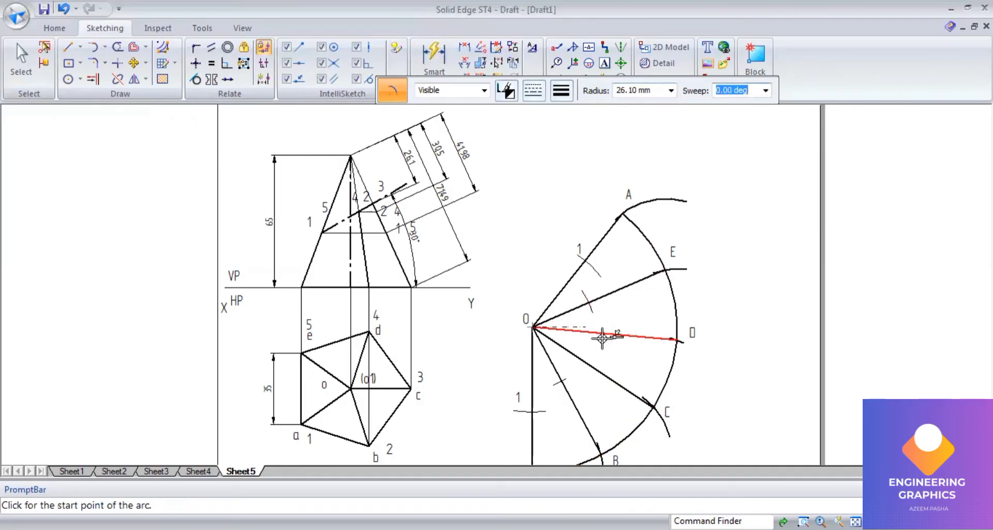
pyautogui.click(631, 91)
pyautogui.write('26.1')
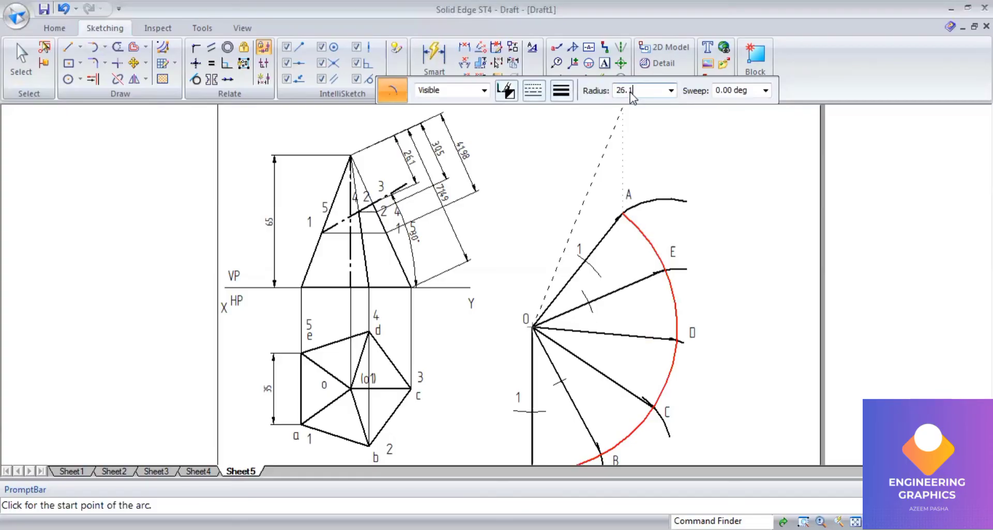
pyautogui.press('Tab')
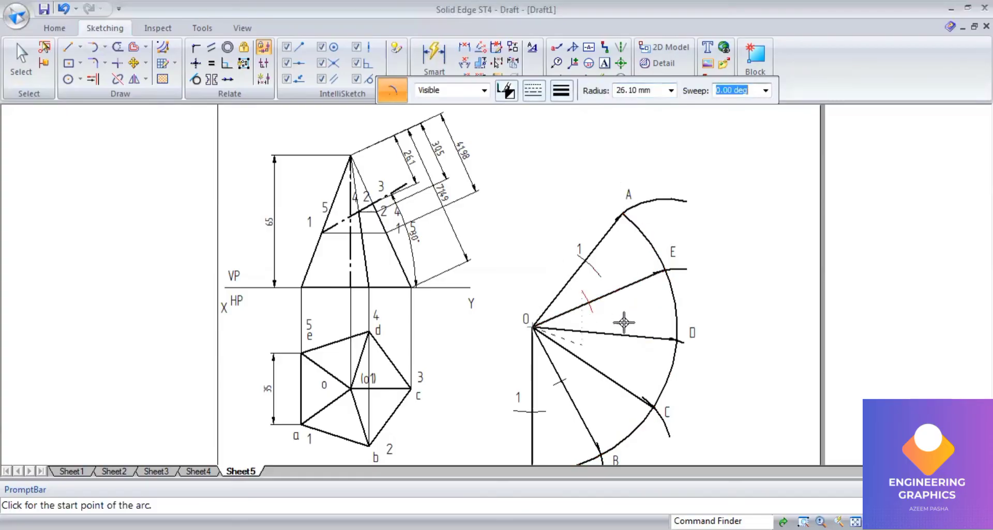
pyautogui.scroll(3, 623, 322)
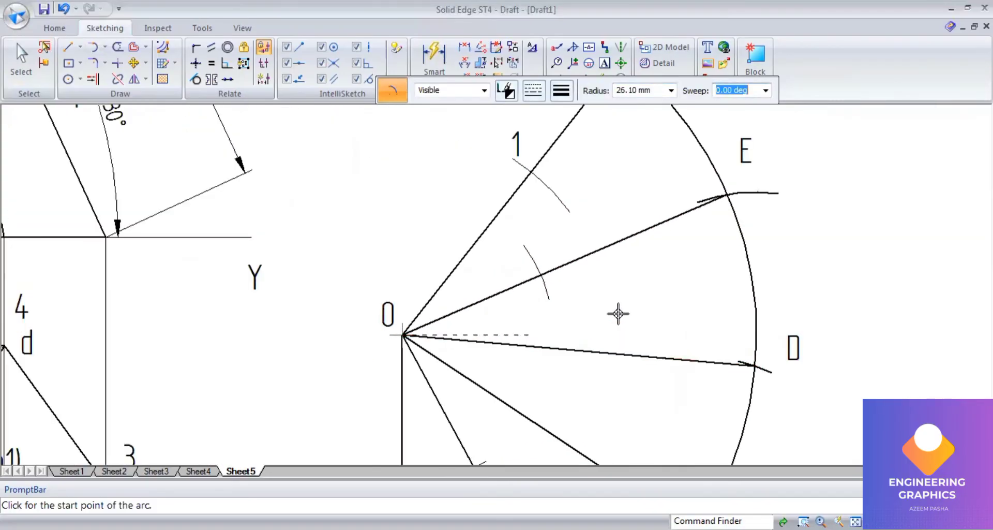
pyautogui.click(590, 378)
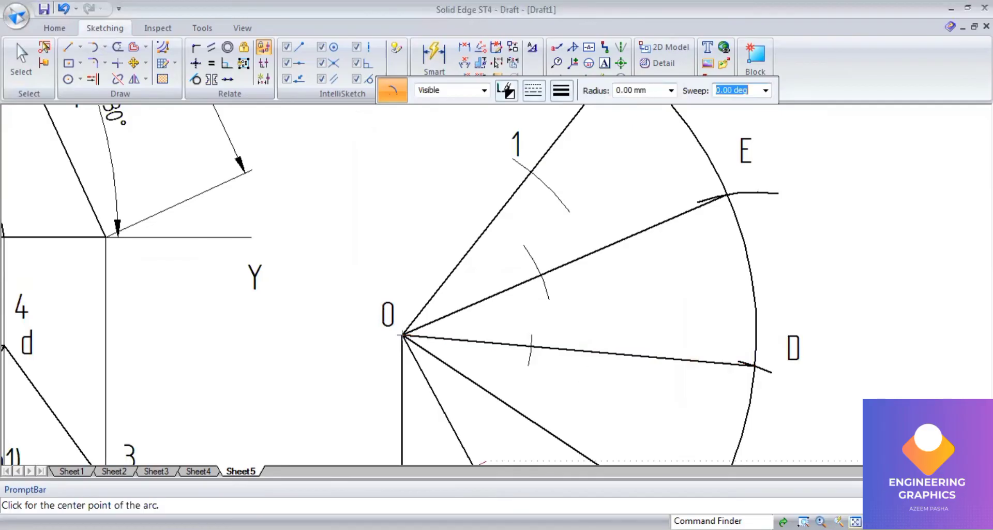
# Label the short arcs' crossings on edges OB, OD and OE as 2, 3 and 4.
pyautogui.scroll(-3, 536, 265)
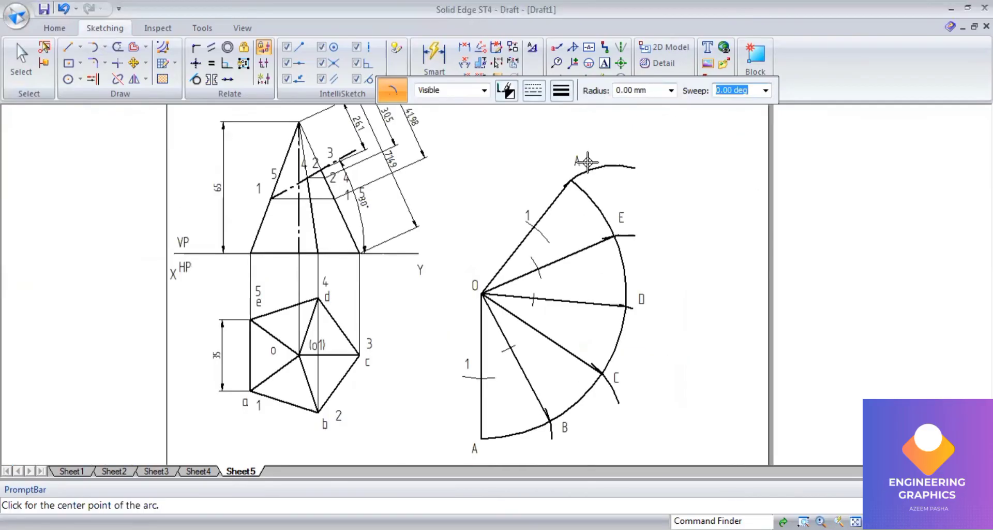
pyautogui.click(605, 64)
pyautogui.click(514, 331)
pyautogui.write('2')
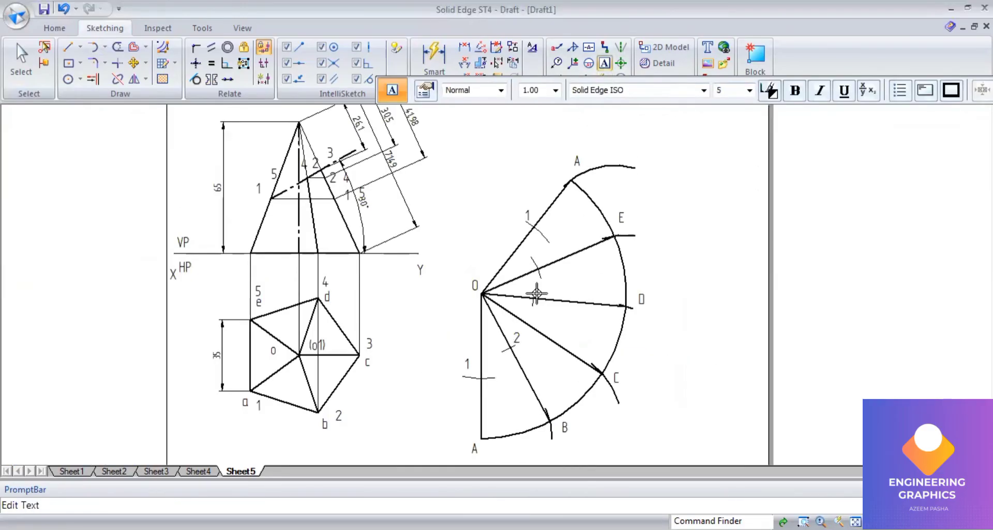
pyautogui.click(539, 299)
pyautogui.write('3')
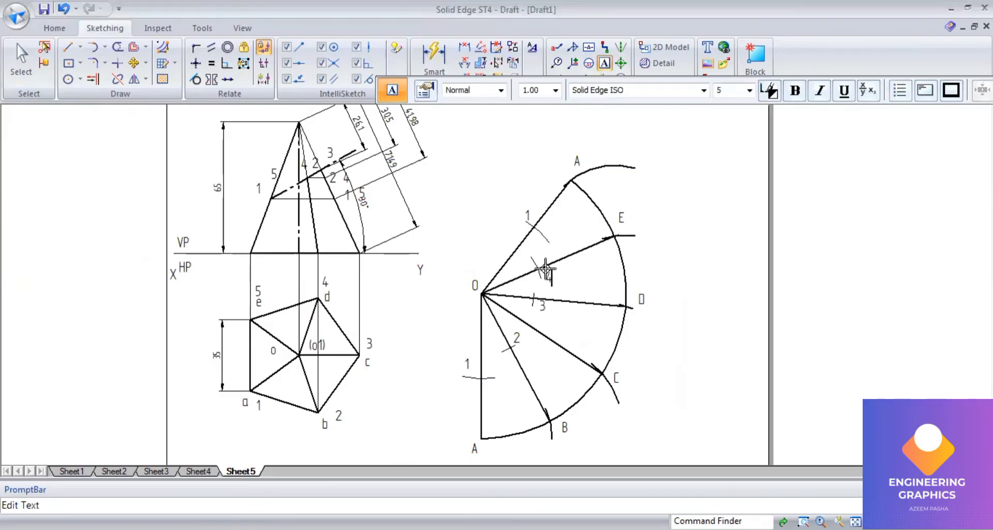
# Replace the label 1 beside the sloping edge OA at the development's upper end with 5.
pyautogui.click(21, 58)
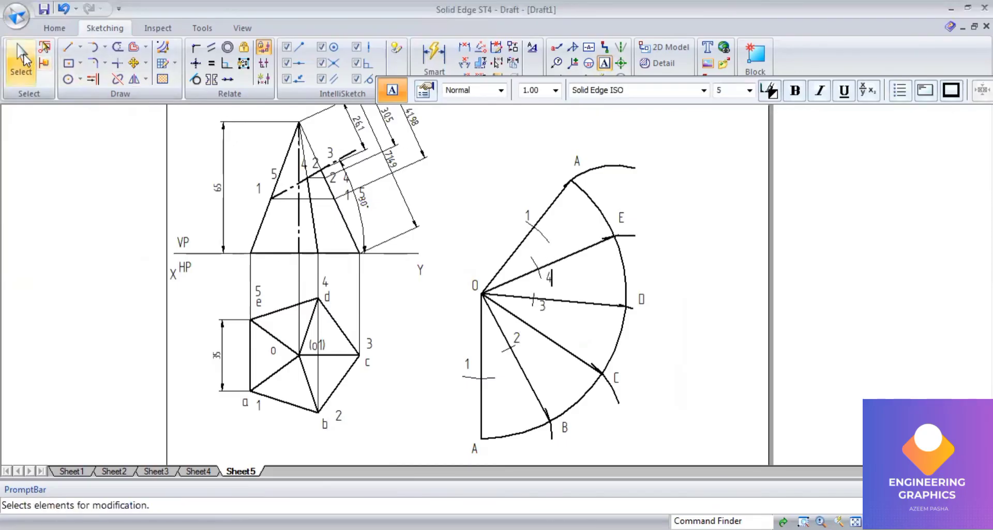
pyautogui.click(528, 209)
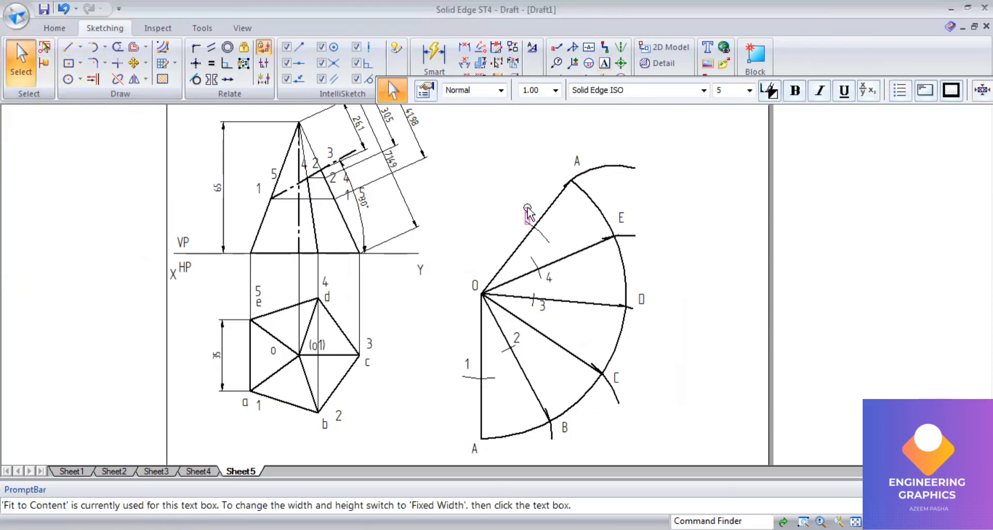
pyautogui.click(527, 214)
pyautogui.press('Escape')
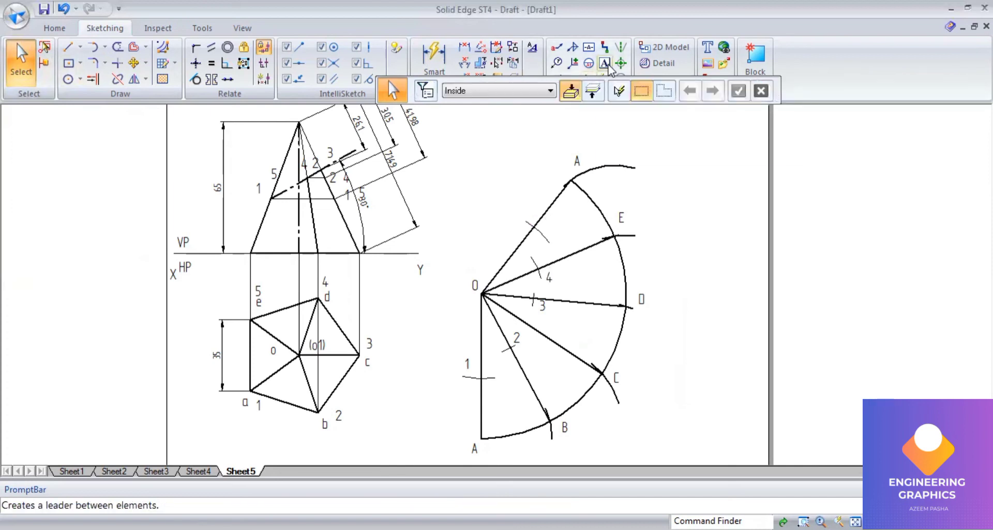
pyautogui.click(531, 197)
pyautogui.write('5')
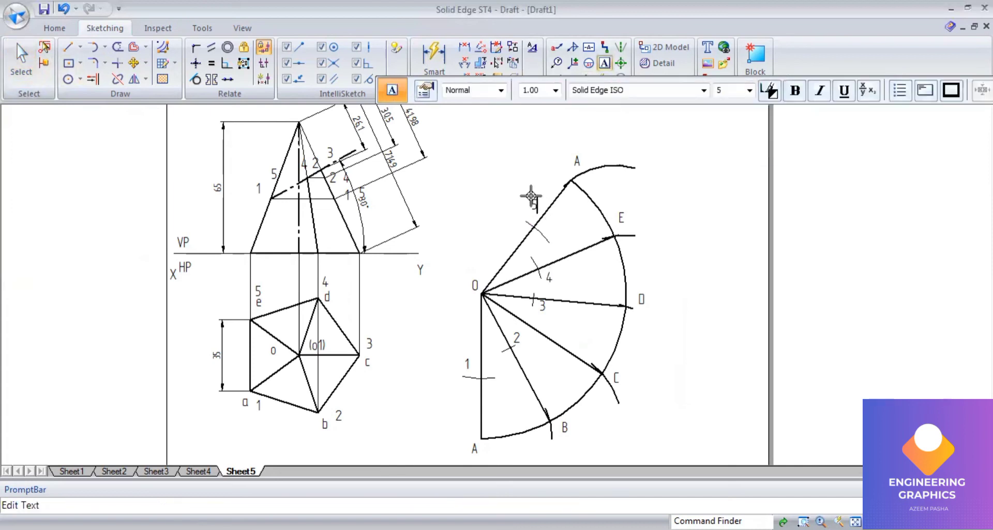
# Set the line width and draw a line from point 1 on the vertical edge OA to point 2 on edge OB.
pyautogui.click(67, 47)
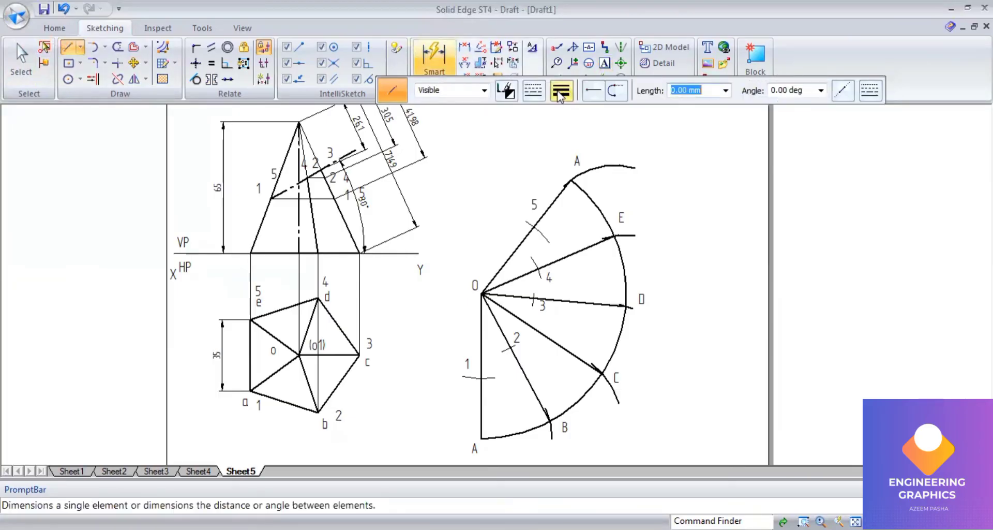
pyautogui.click(561, 91)
pyautogui.click(595, 148)
pyautogui.scroll(5, 465, 401)
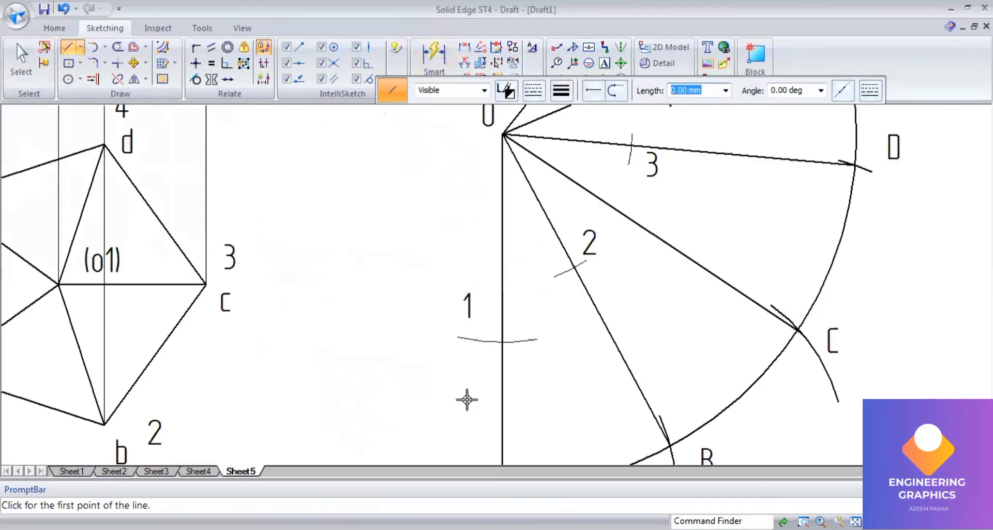
pyautogui.click(501, 343)
pyautogui.scroll(5, 565, 275)
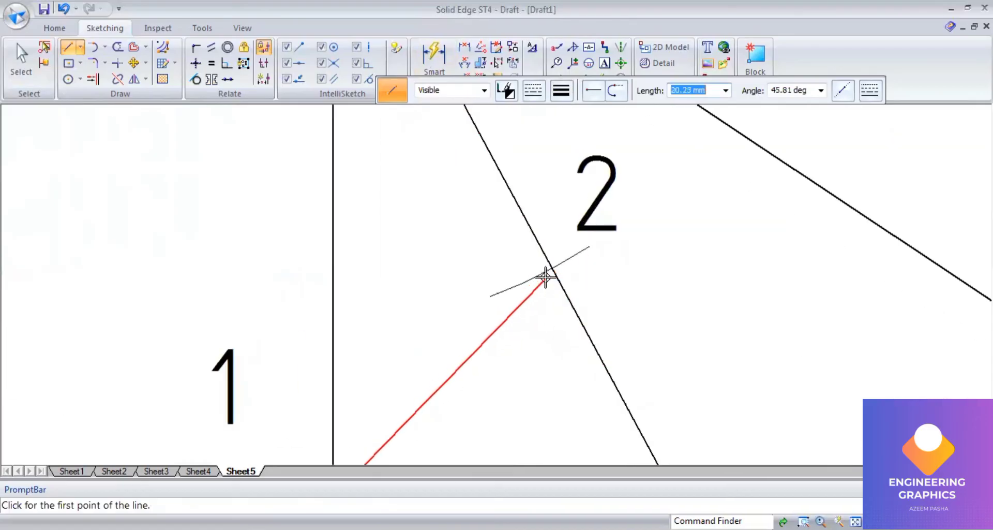
pyautogui.scroll(5, 548, 273)
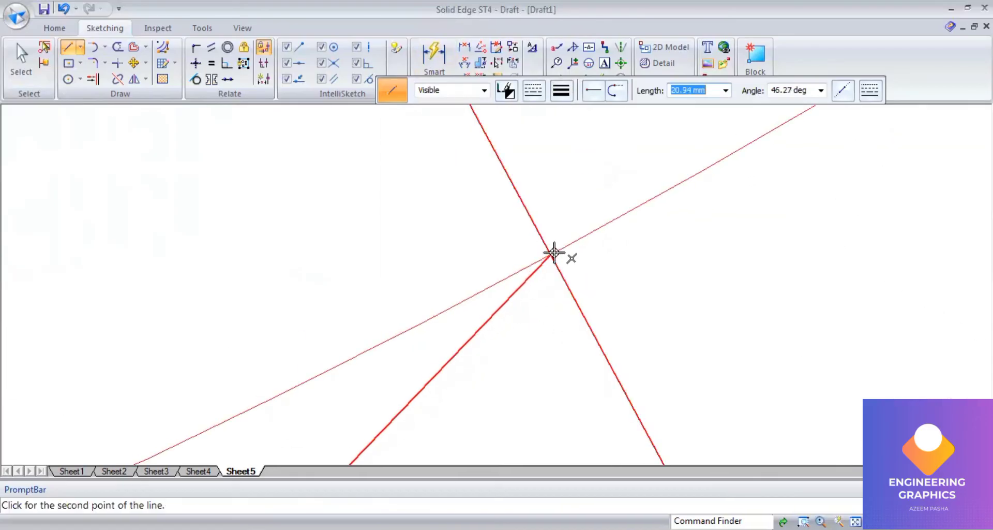
pyautogui.click(552, 254)
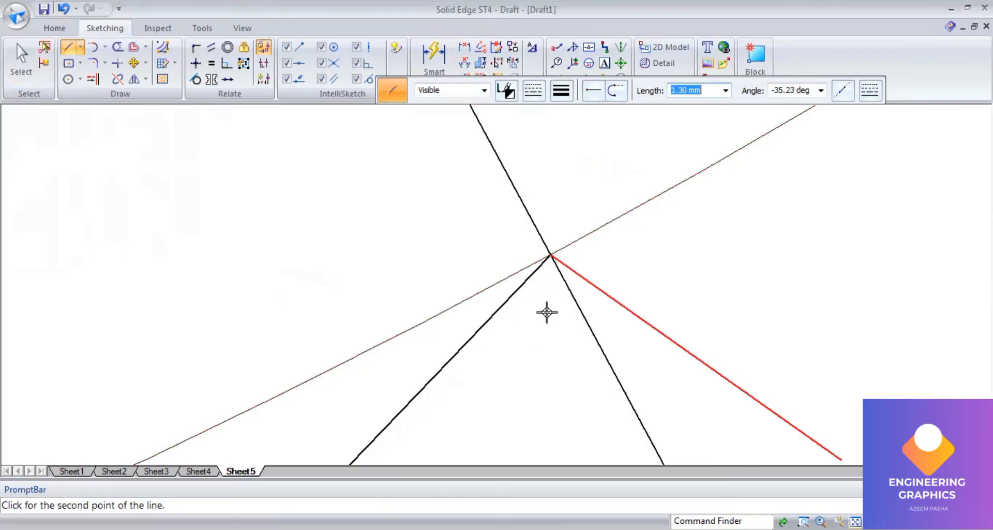
# Continue the cut line from point 2 through points 3 and 4 to point 5 on the upper edge OA.
pyautogui.scroll(-5, 563, 352)
pyautogui.scroll(6, 527, 310)
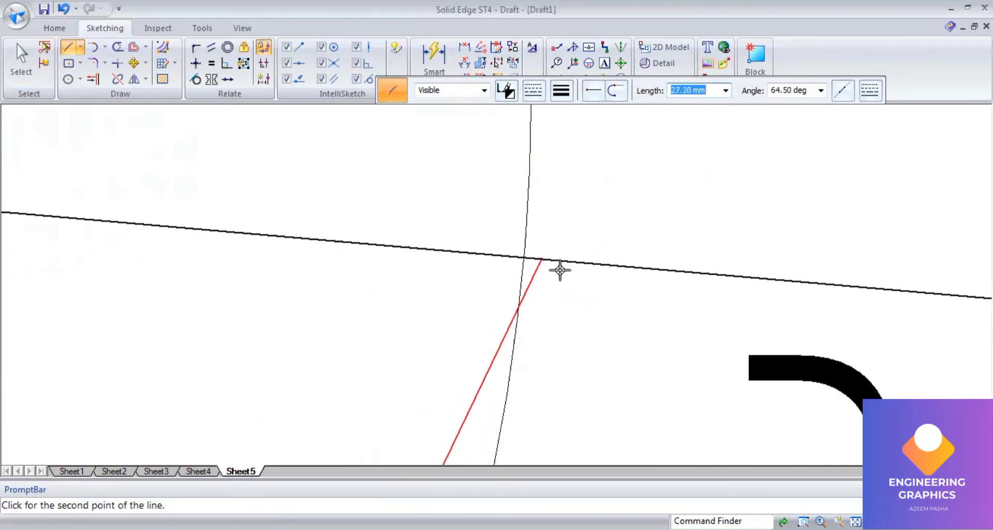
pyautogui.click(525, 259)
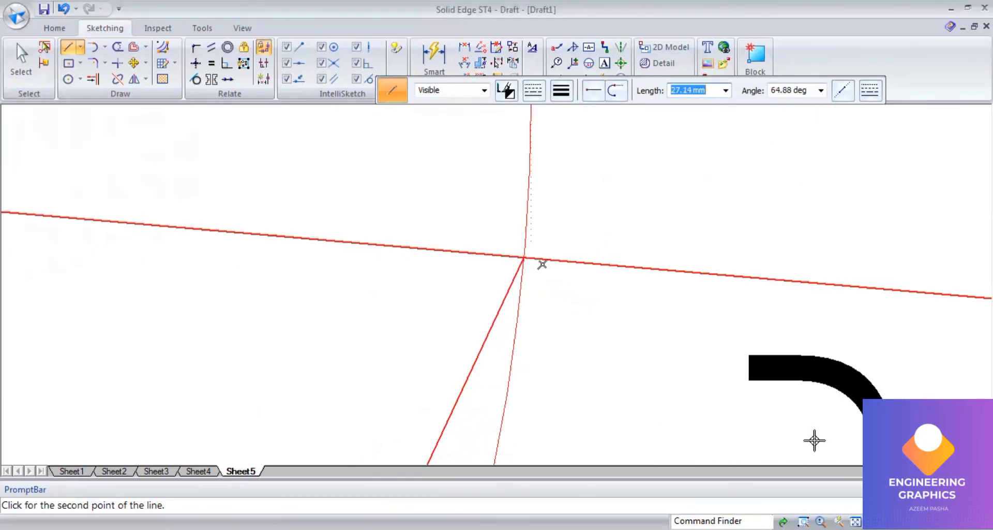
pyautogui.scroll(5, 533, 279)
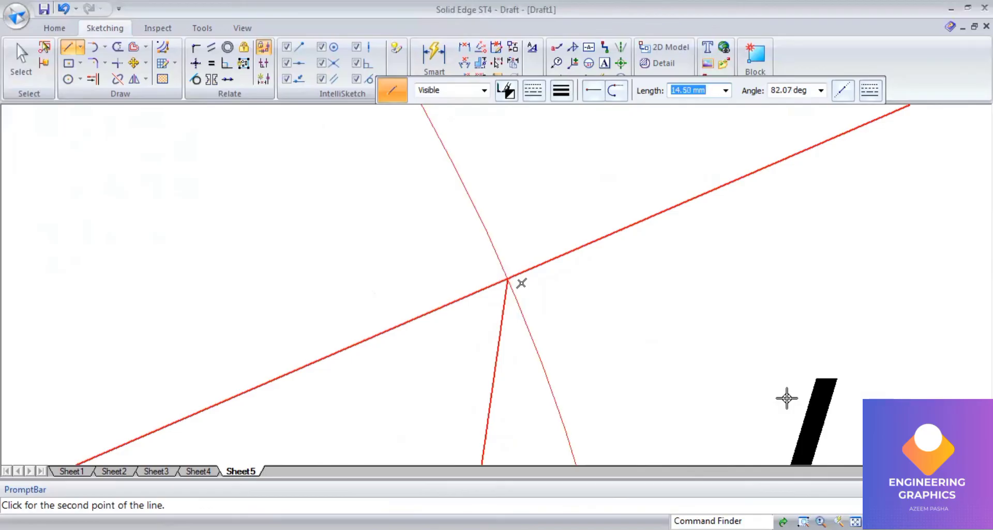
pyautogui.scroll(5, 565, 301)
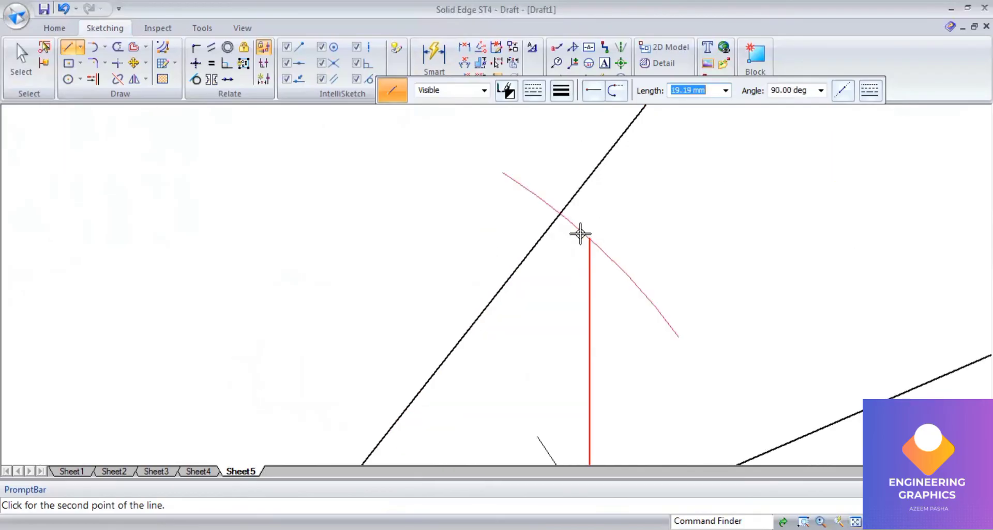
pyautogui.click(554, 206)
pyautogui.press('Escape')
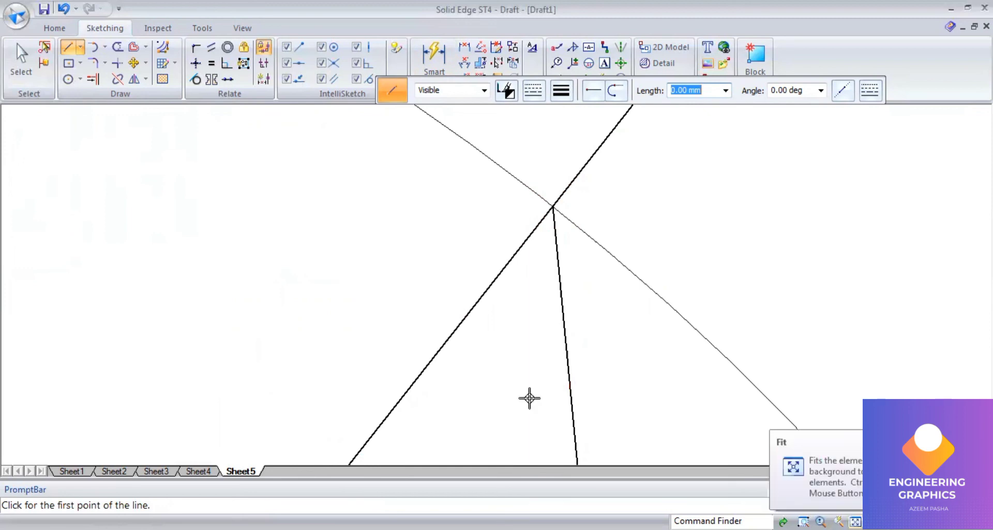
# Switch to the Adobe Acrobat Reader PDF to compare the whole drawing with the printed solution of Problem 24.
pyautogui.hotkey('ctrl', 'f')
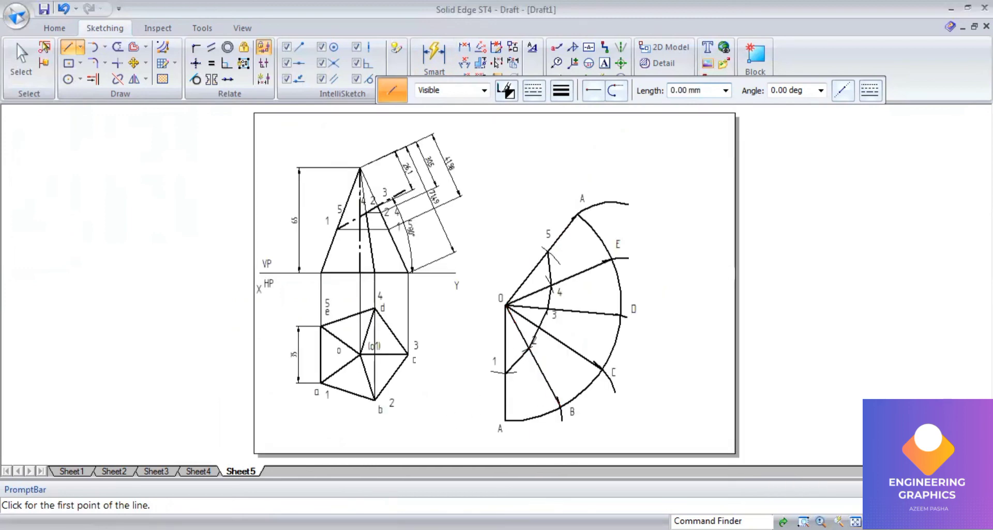
pyautogui.hotkey('alt', 'Tab')
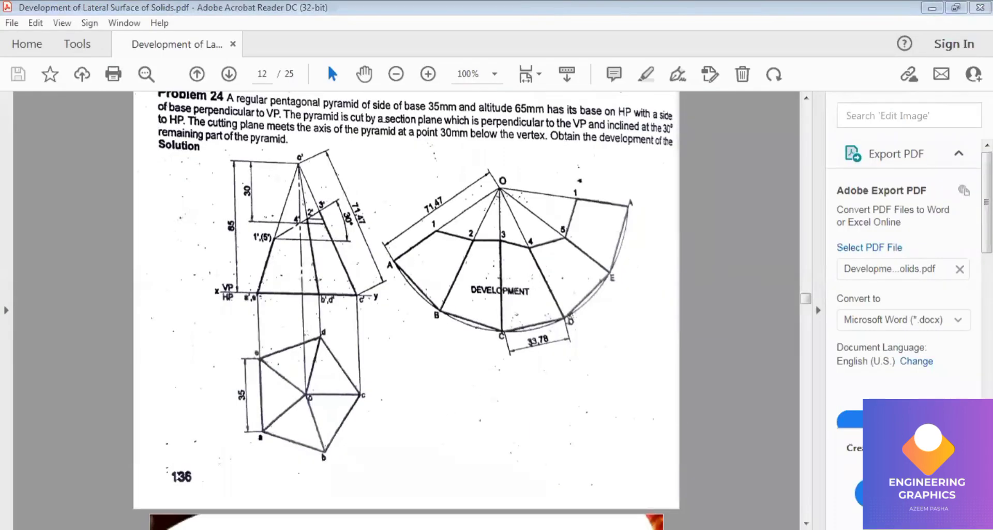
# Switch back to the Solid Edge drawing and split the development's edges OA, OB and OC where the cut line meets them.
pyautogui.hotkey('alt', 'Tab')
pyautogui.scroll(4, 497, 180)
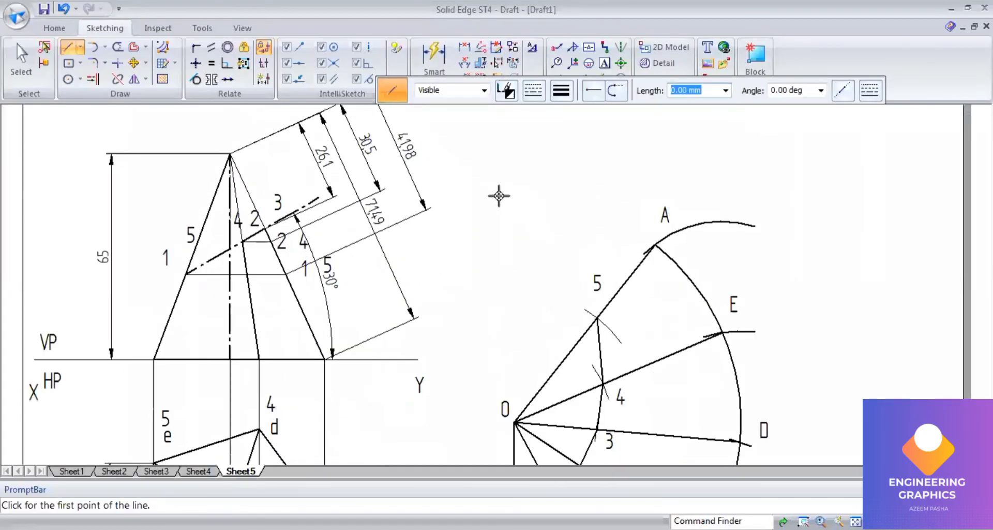
pyautogui.scroll(-6, 499, 196)
pyautogui.scroll(3, 487, 251)
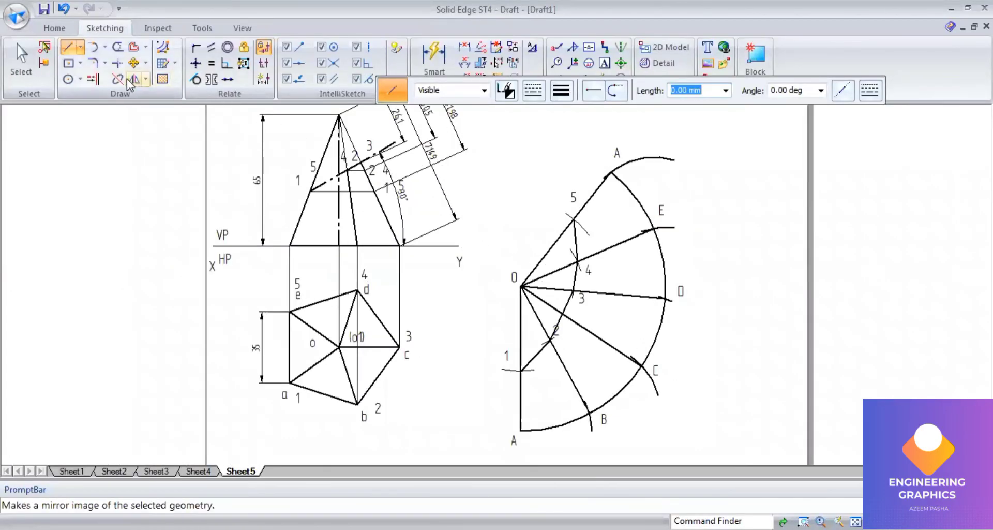
pyautogui.click(519, 335)
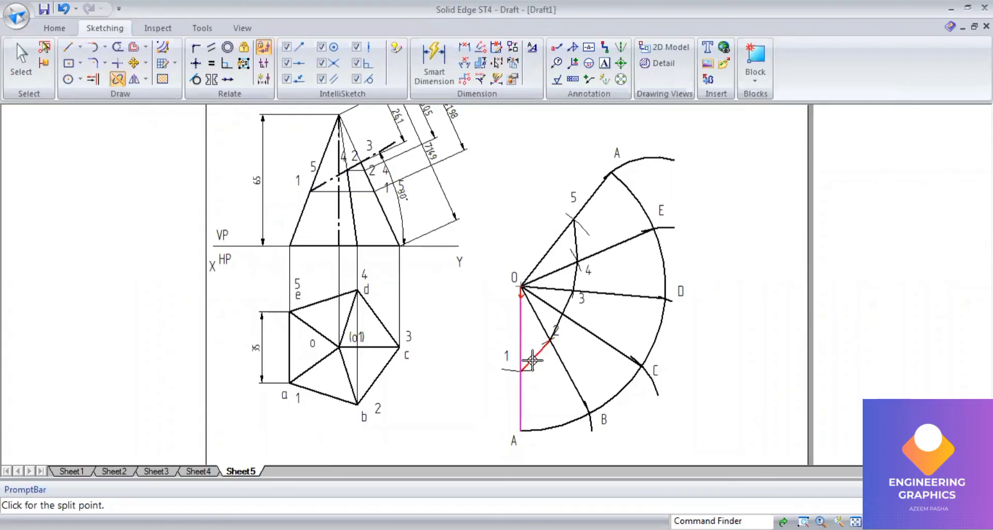
pyautogui.click(522, 371)
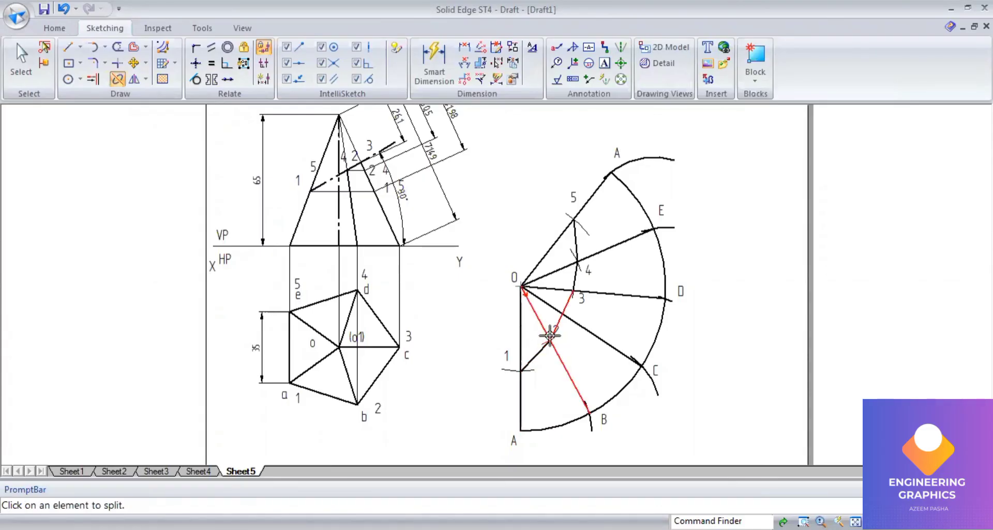
pyautogui.click(550, 307)
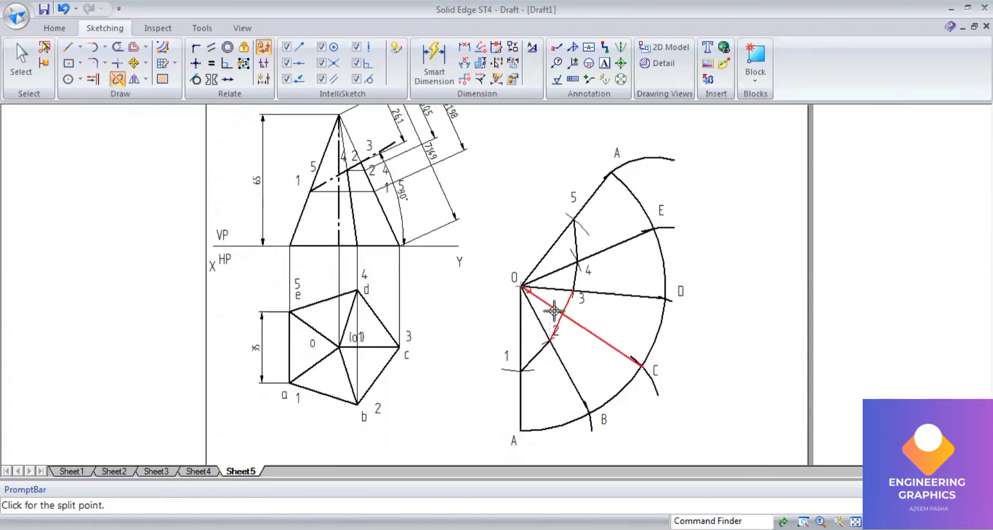
pyautogui.click(562, 313)
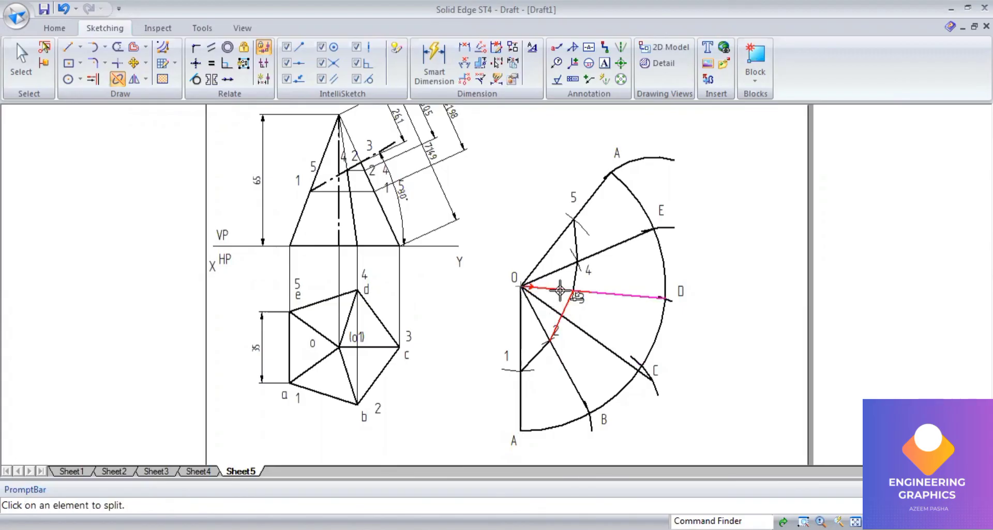
# Split edges OD, OE and the upper OA of the development at points 3, 4 and 5.
pyautogui.click(574, 291)
pyautogui.click(574, 291)
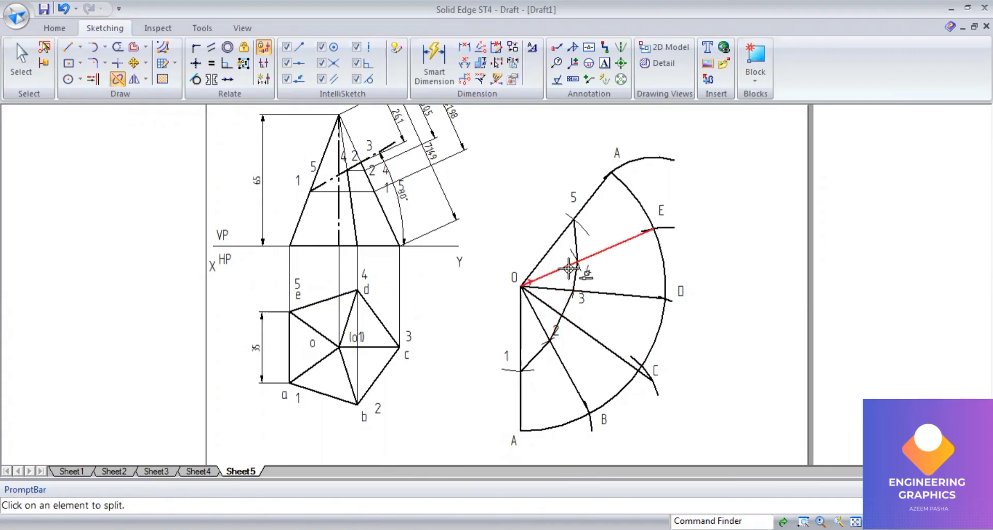
pyautogui.click(577, 264)
pyautogui.click(577, 263)
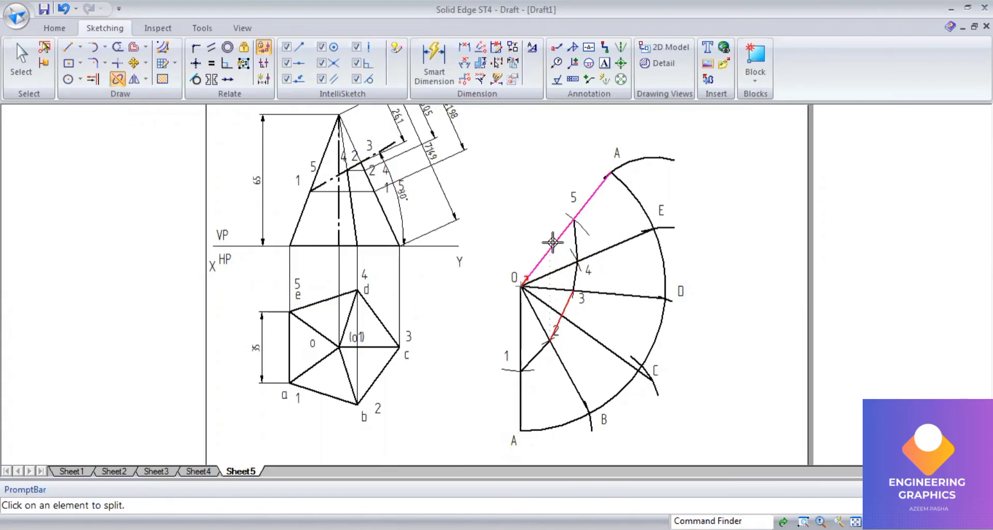
pyautogui.click(572, 217)
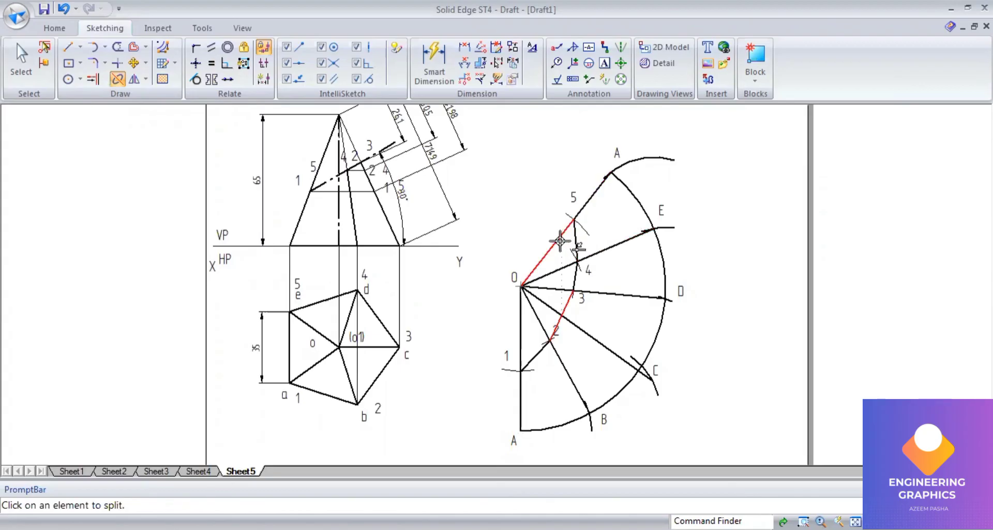
pyautogui.click(574, 219)
# Give the six edge segments between apex O and the cut line a thin line width.
pyautogui.click(18, 52)
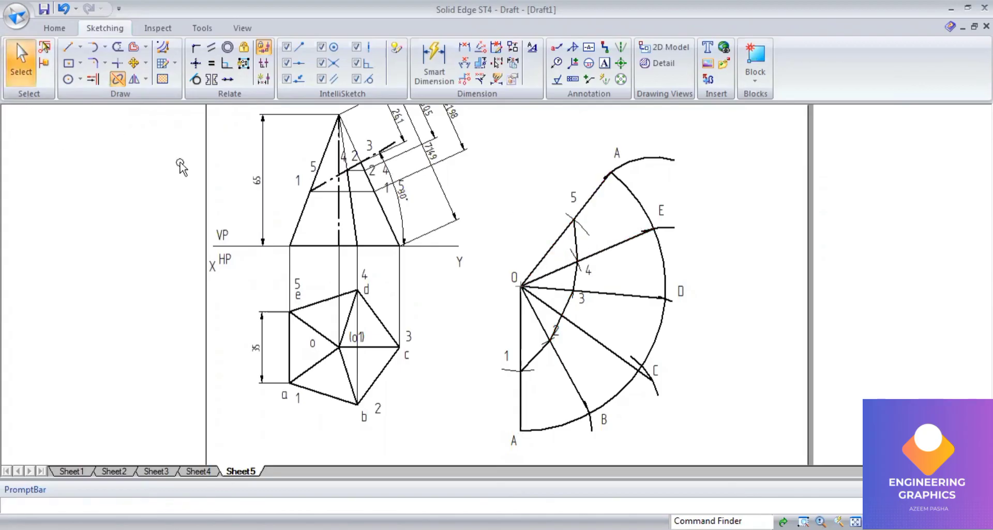
pyautogui.click(519, 329)
pyautogui.keyDown('ctrl'); pyautogui.click(537, 319); pyautogui.keyUp('ctrl')
pyautogui.keyDown('ctrl'); pyautogui.click(548, 305); pyautogui.keyUp('ctrl')
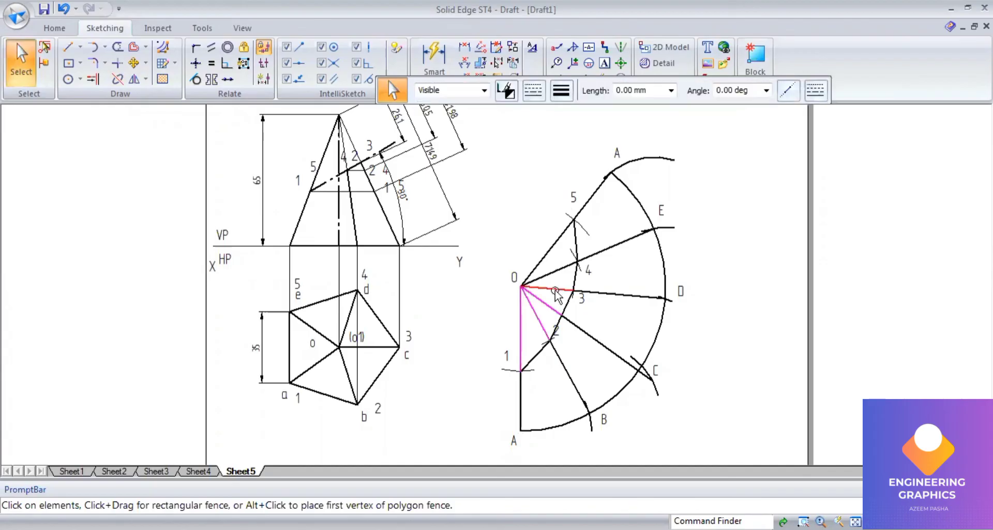
pyautogui.keyDown('ctrl'); pyautogui.click(556, 294); pyautogui.keyUp('ctrl')
pyautogui.keyDown('ctrl'); pyautogui.click(550, 273); pyautogui.keyUp('ctrl')
pyautogui.keyDown('ctrl'); pyautogui.click(548, 252); pyautogui.keyUp('ctrl')
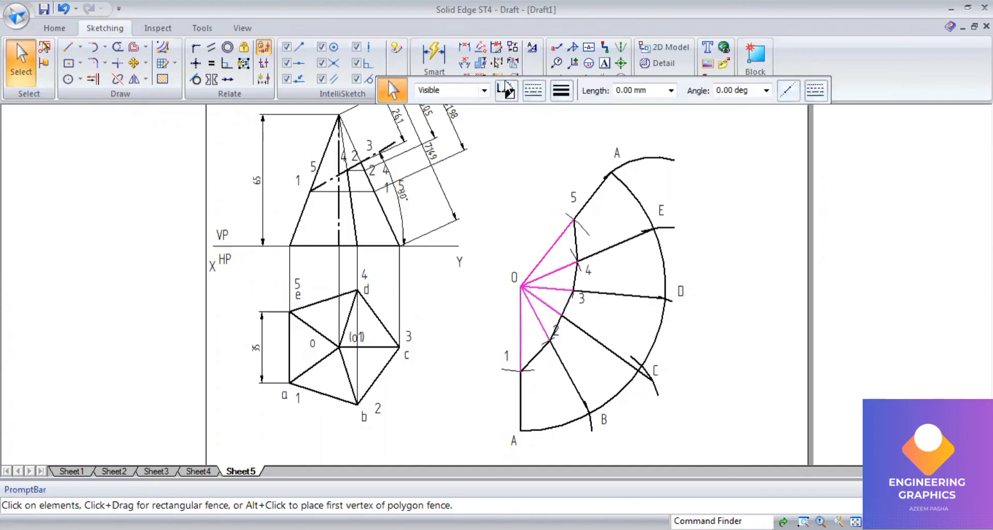
pyautogui.click(737, 289)
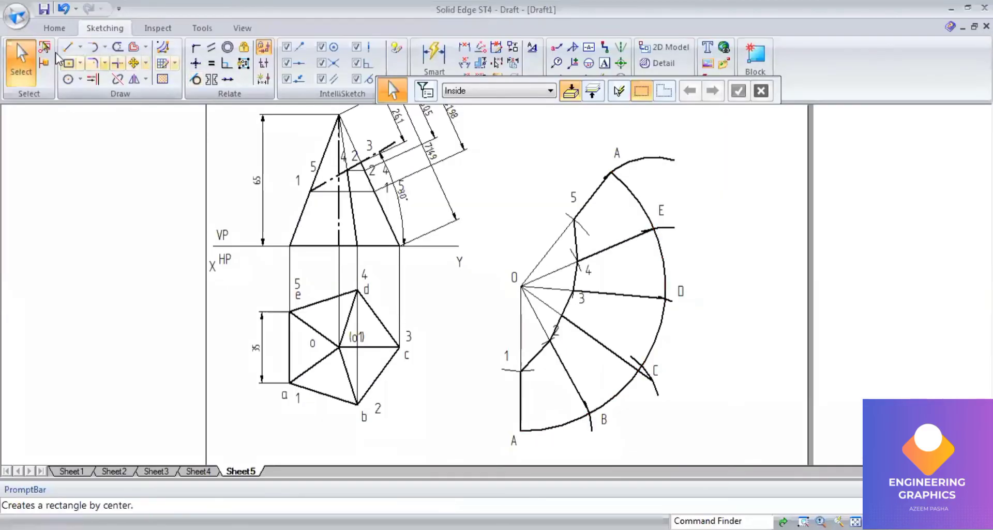
# Set a thick line width and draw the 35 mm base line from the lower A to B on the development.
pyautogui.click(66, 49)
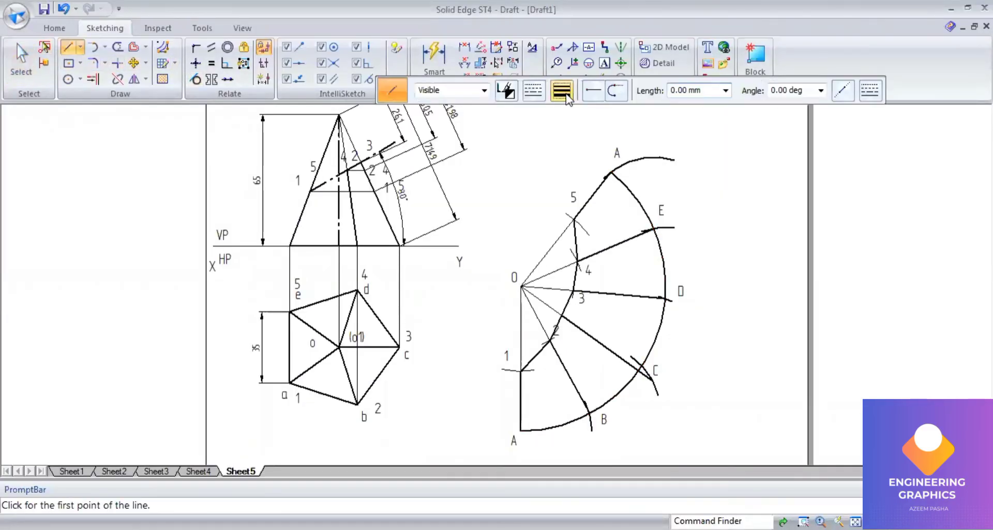
pyautogui.click(564, 94)
pyautogui.click(577, 148)
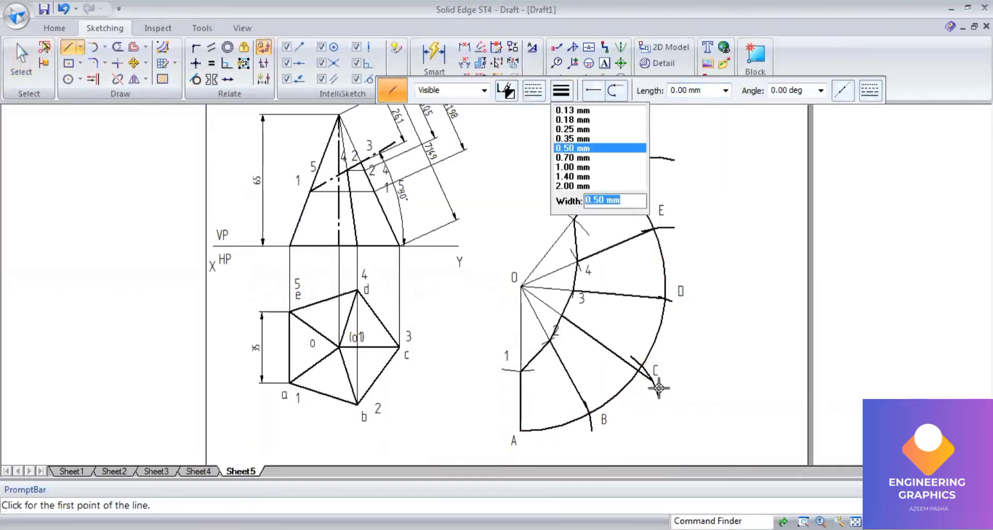
pyautogui.click(520, 431)
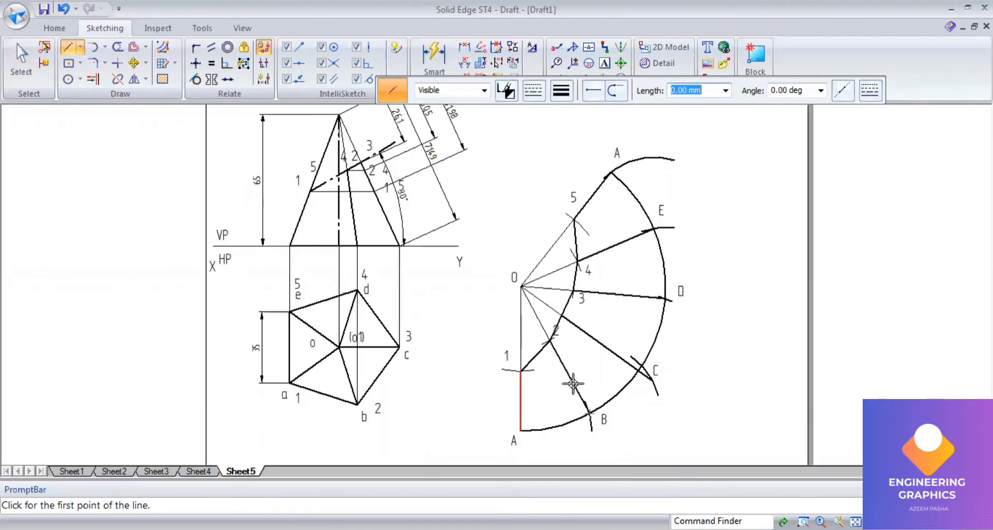
pyautogui.click(591, 414)
pyautogui.scroll(4, 637, 365)
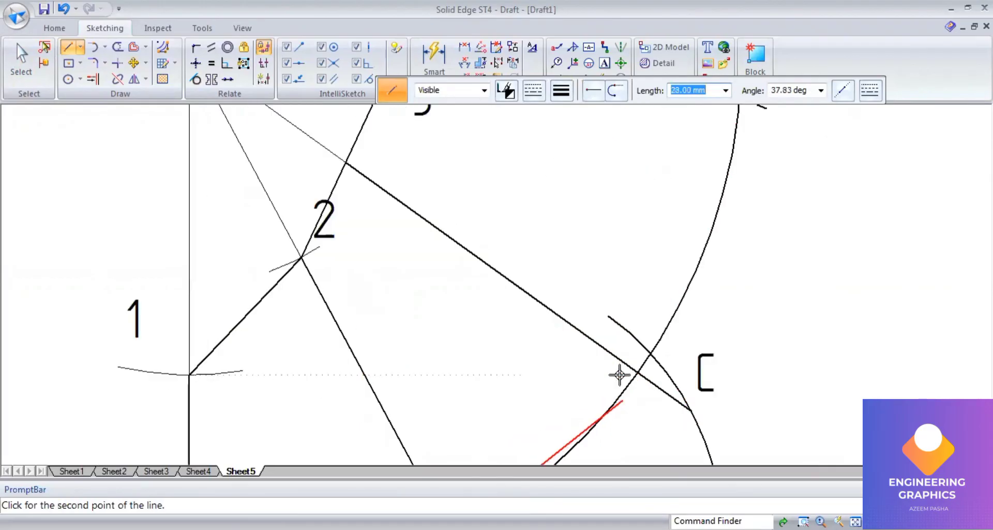
pyautogui.click(637, 372)
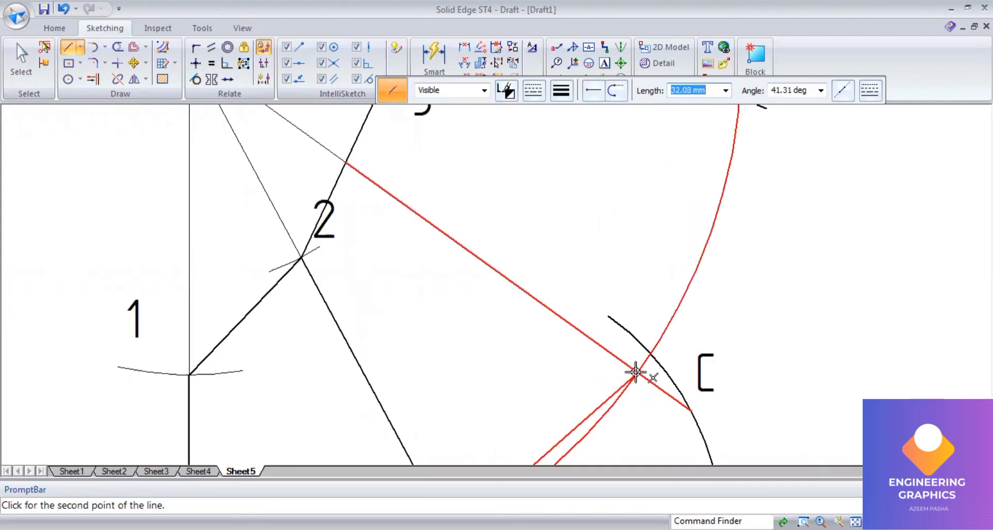
pyautogui.rightClick(714, 457)
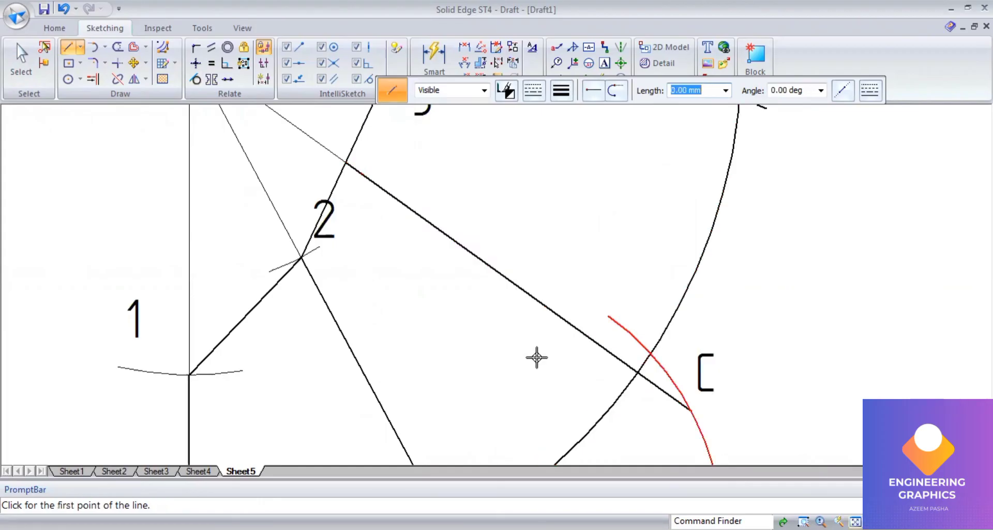
# Delete the outer and inner segments of the misplaced edge OC in the development.
pyautogui.scroll(-4, 537, 357)
pyautogui.click(15, 66)
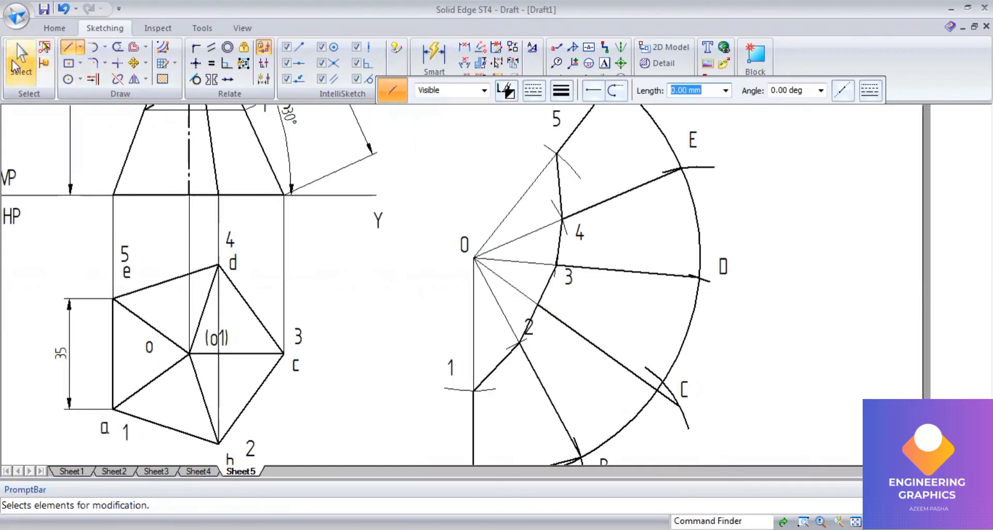
pyautogui.click(609, 360)
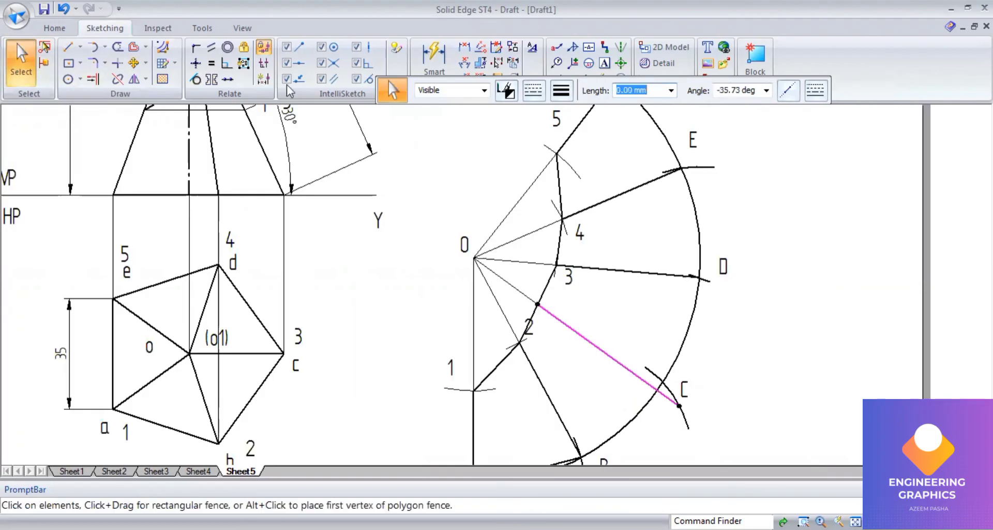
pyautogui.press('Delete')
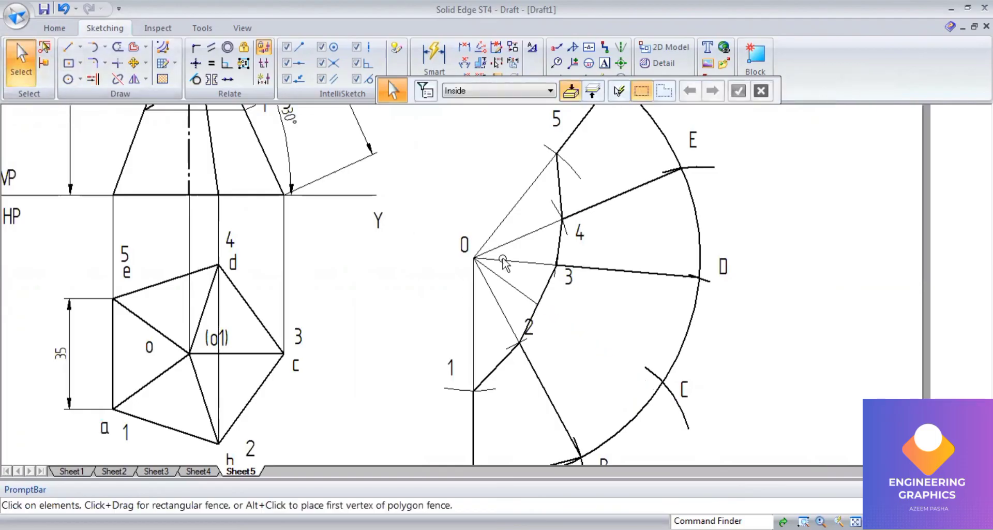
pyautogui.click(516, 294)
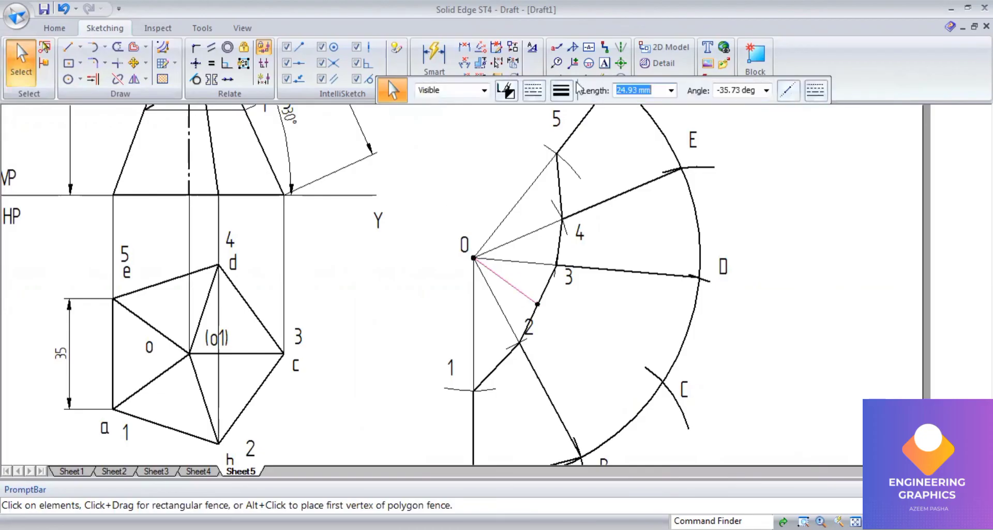
# Set the line width and redraw edge OC, 71.49 mm long, from O to the intersection of the two arcs at C.
pyautogui.click(559, 93)
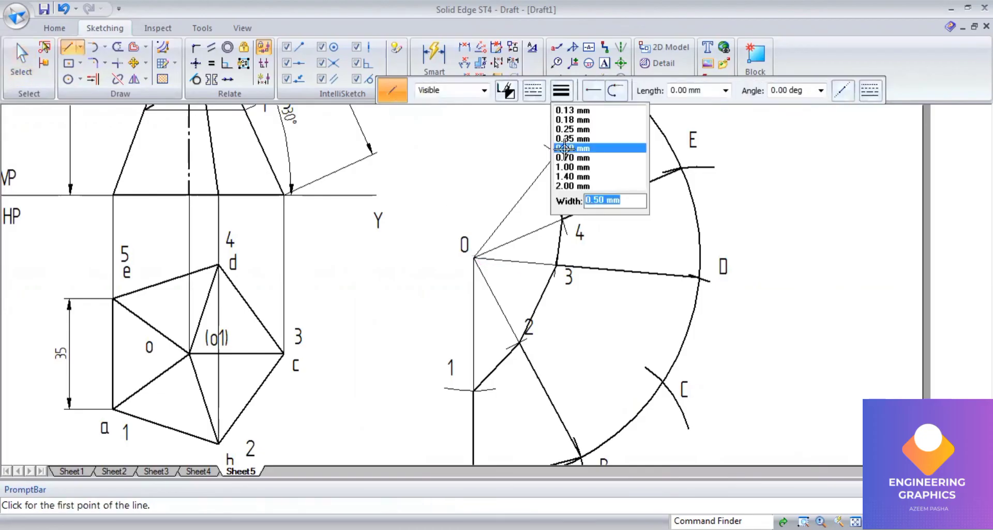
pyautogui.click(559, 148)
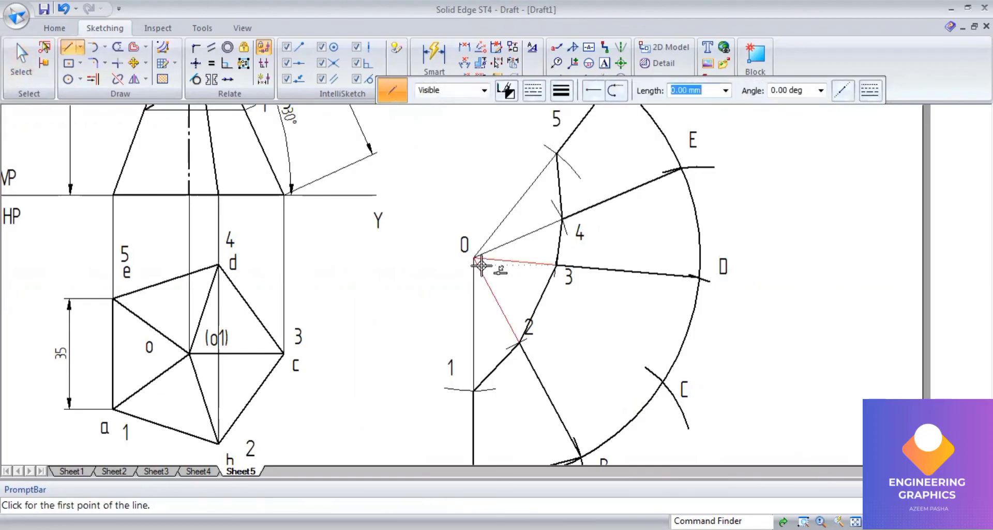
pyautogui.click(473, 258)
pyautogui.scroll(6, 664, 387)
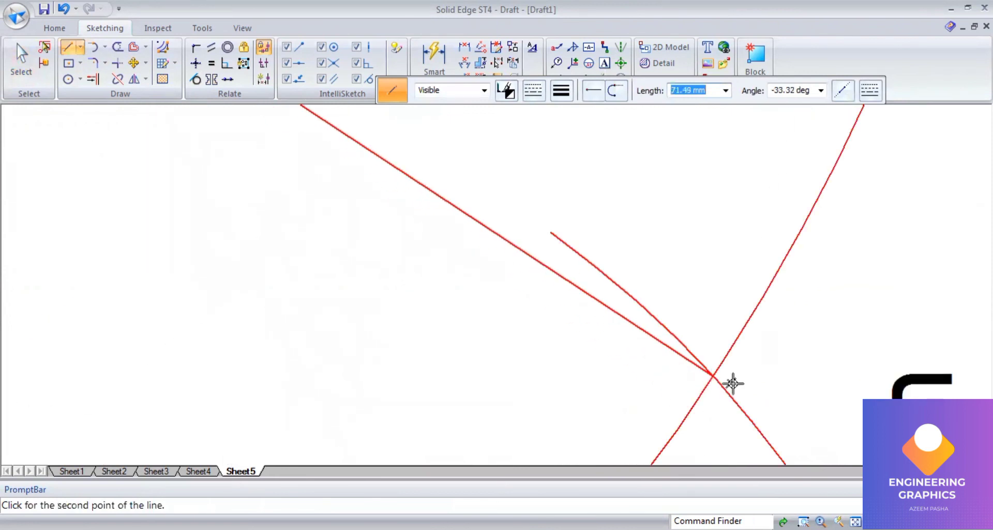
pyautogui.click(713, 375)
# Draw the remaining base lines of the development from B through C, D and E to the upper A.
pyautogui.middleClick(562, 305)
pyautogui.middleClick(561, 304)
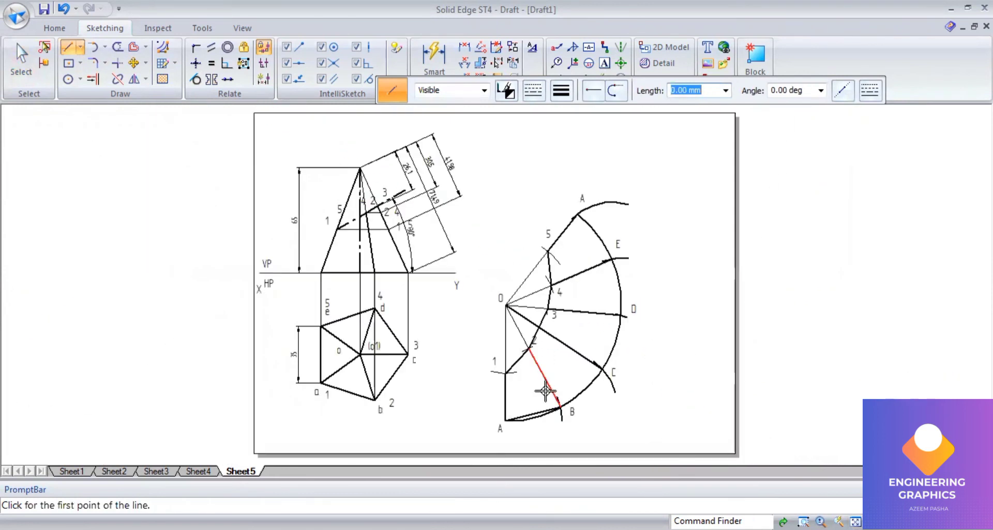
pyautogui.click(561, 404)
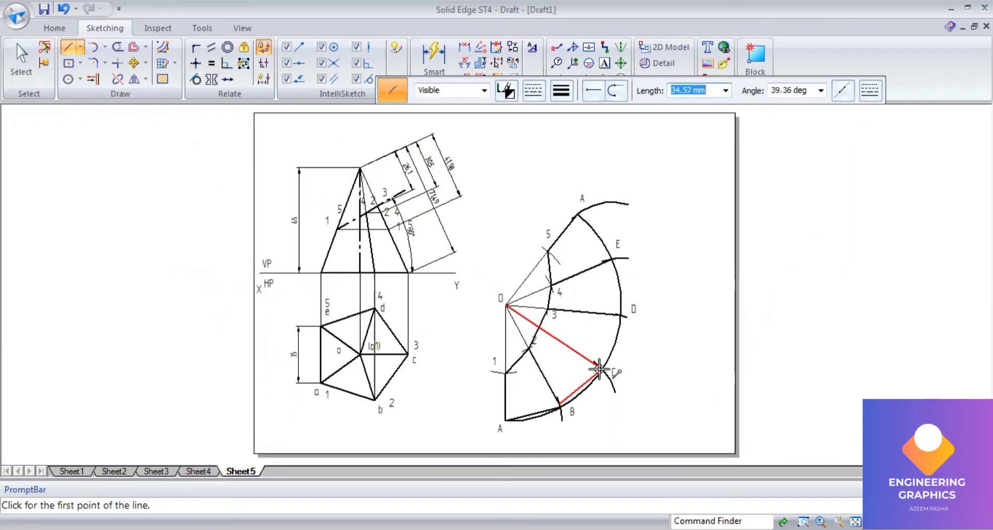
pyautogui.click(602, 369)
pyautogui.click(621, 314)
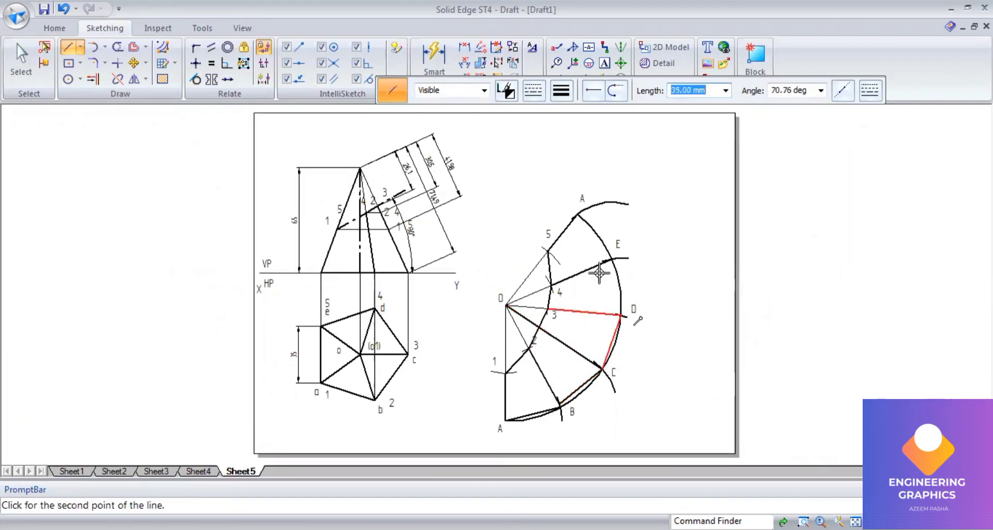
pyautogui.click(611, 260)
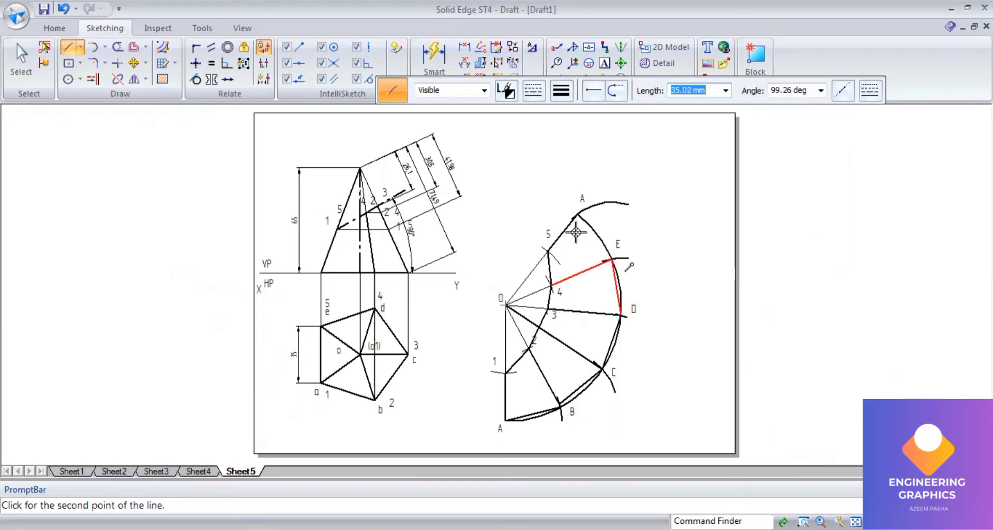
pyautogui.click(578, 215)
pyautogui.scroll(3, 575, 323)
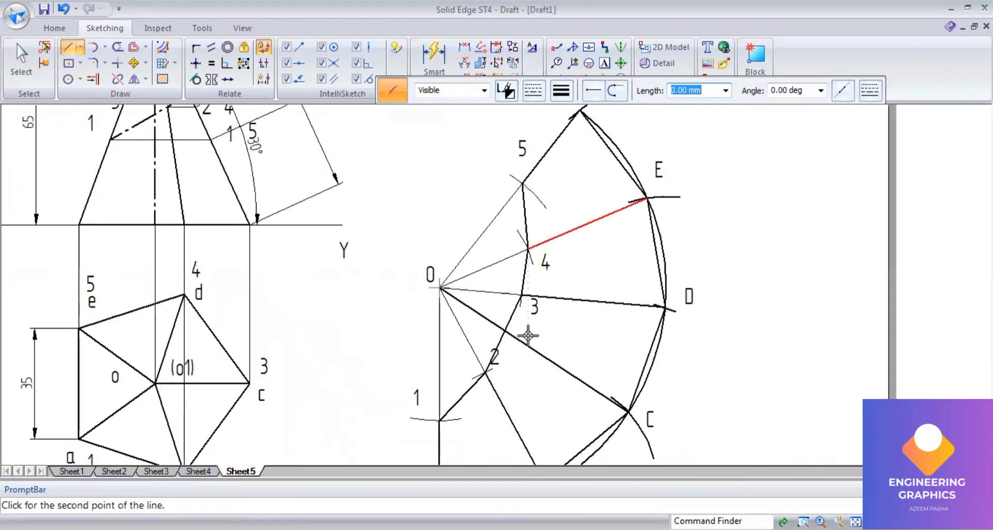
pyautogui.scroll(-3, 498, 353)
pyautogui.rightClick(494, 351)
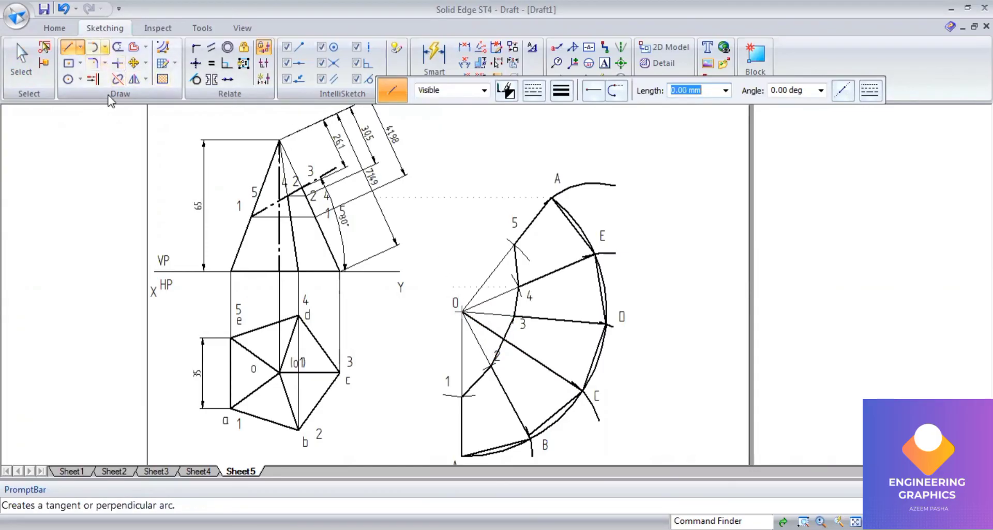
# Draw a thin arc, 0.13 mm wide and 26.1 mm in radius, centred at O across edge OC of the development.
pyautogui.click(562, 90)
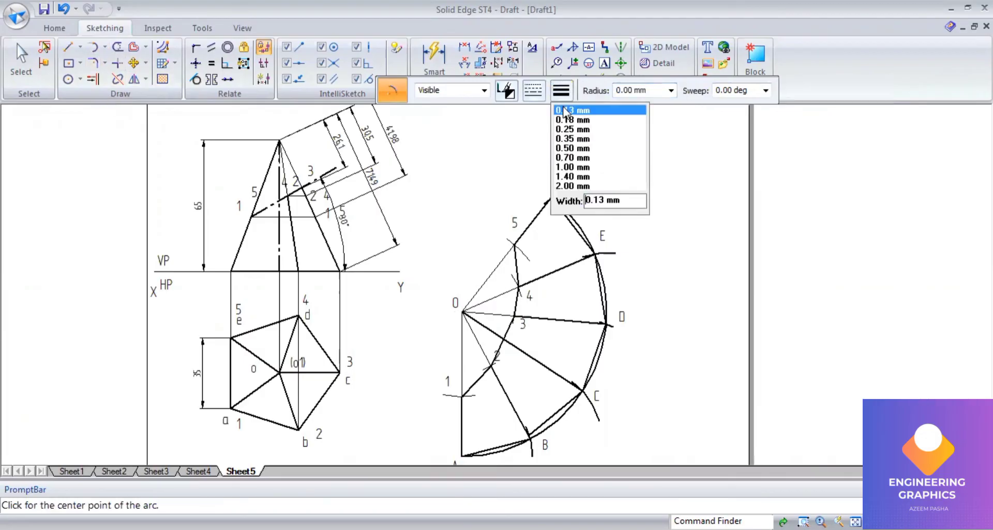
pyautogui.click(641, 93)
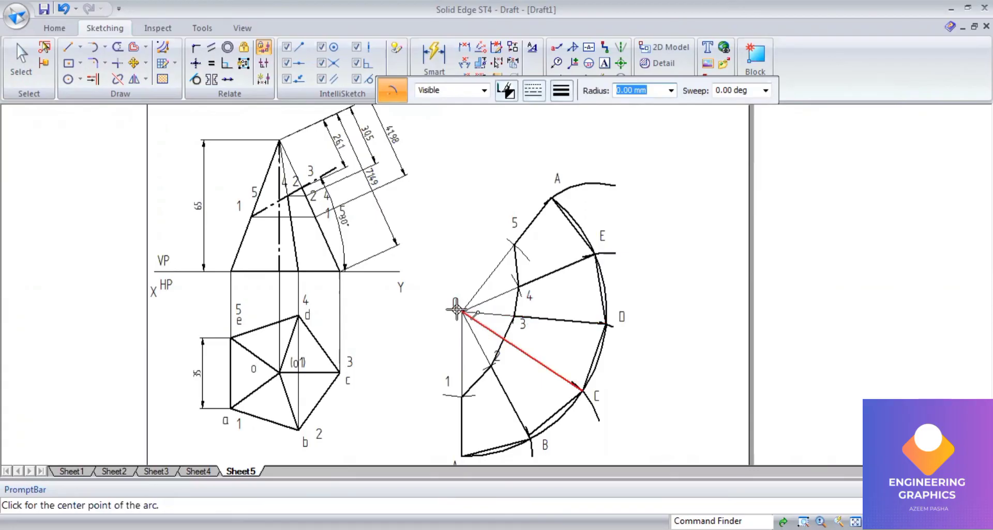
pyautogui.click(500, 332)
pyautogui.write('26')
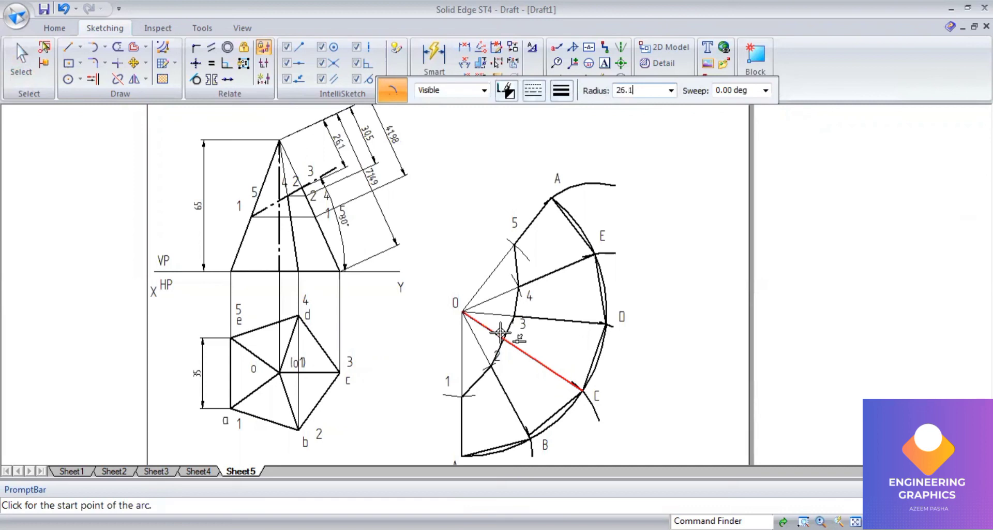
pyautogui.write('.1')
pyautogui.press('Tab')
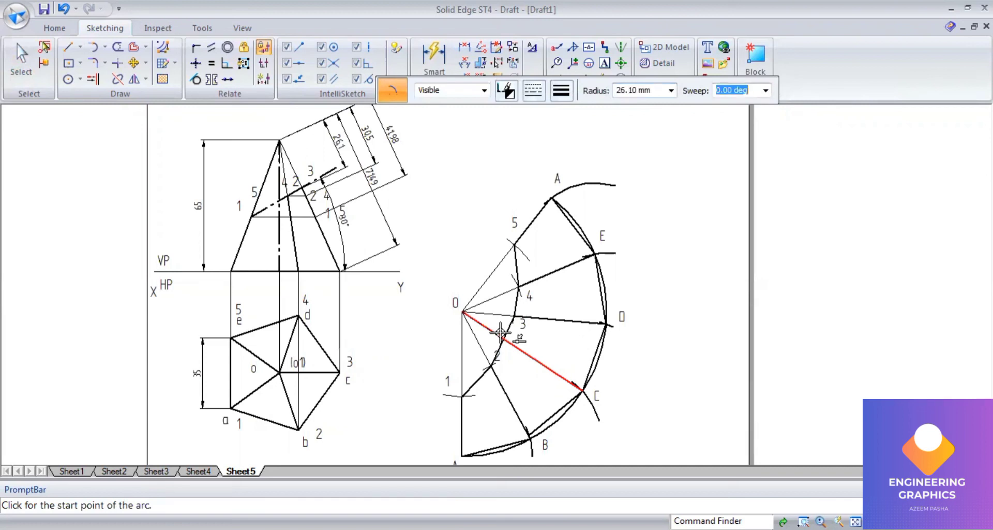
pyautogui.click(525, 351)
pyautogui.click(518, 364)
pyautogui.scroll(5, 518, 364)
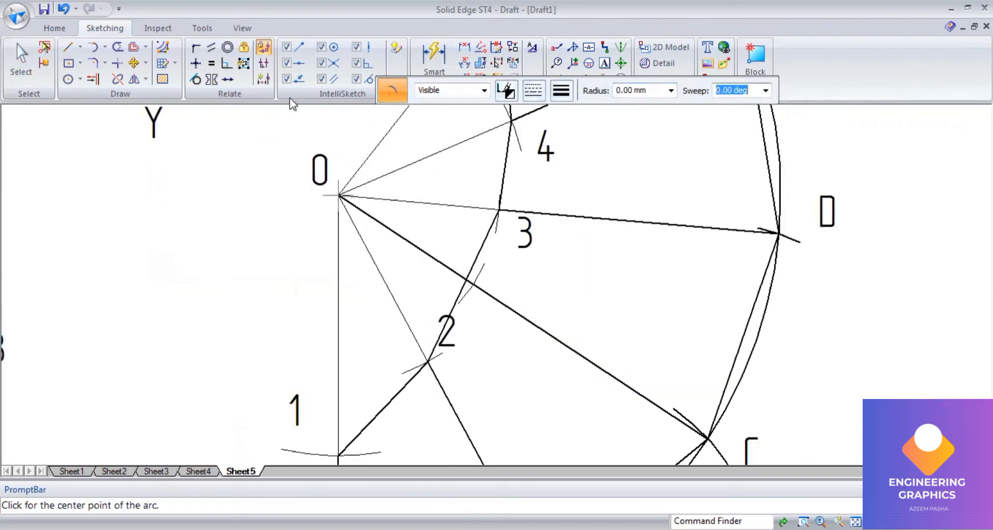
pyautogui.press('Escape')
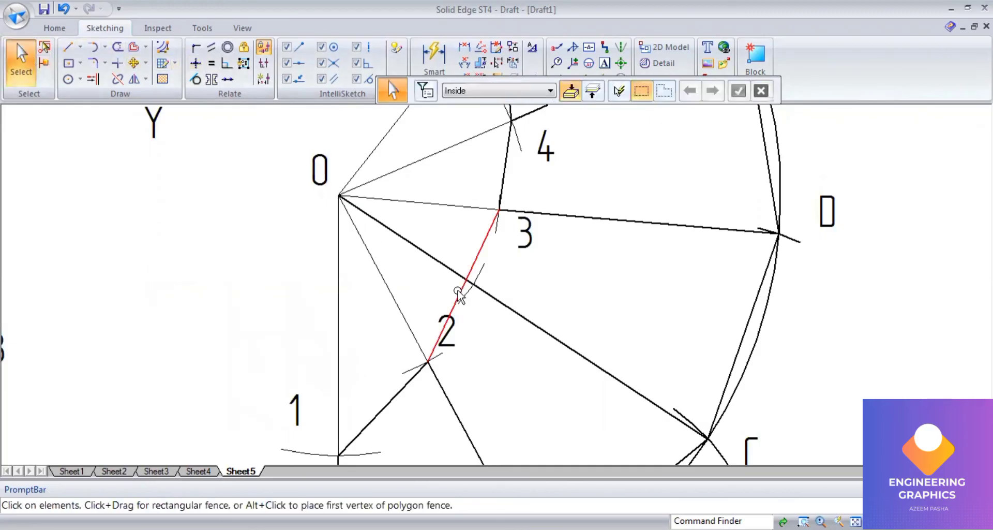
# Replace the line between points 2 and 3 with 0.50 mm wide lines passing through the intersection of the arc and edge OC.
pyautogui.click(458, 293)
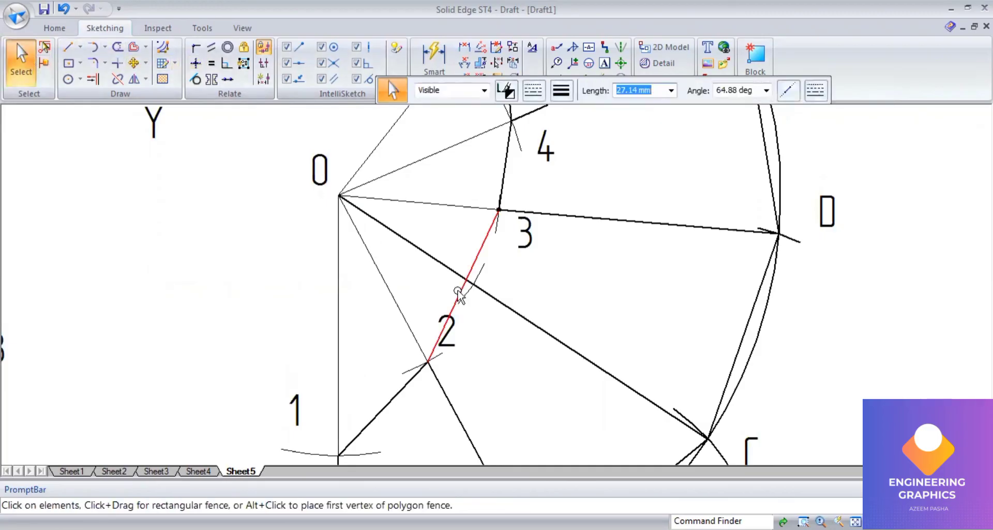
pyautogui.press('Delete')
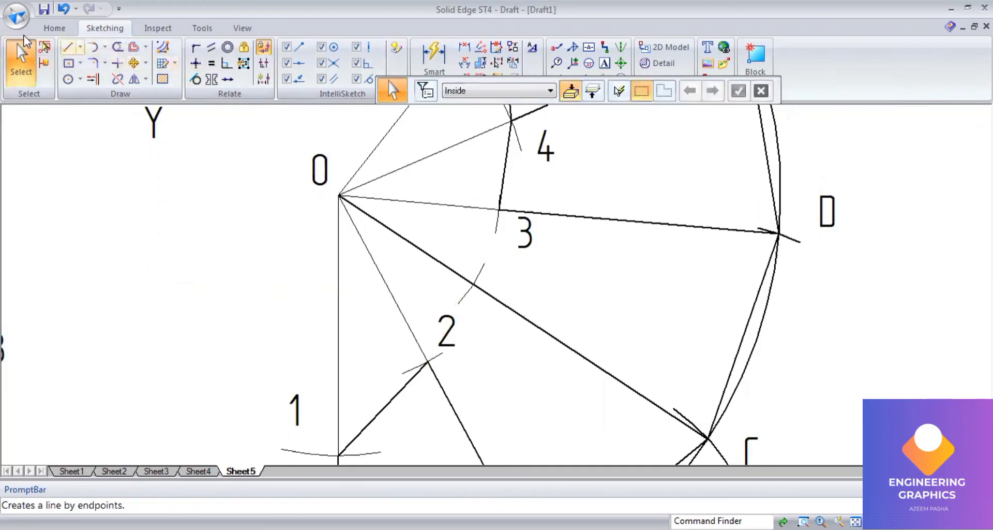
pyautogui.click(73, 50)
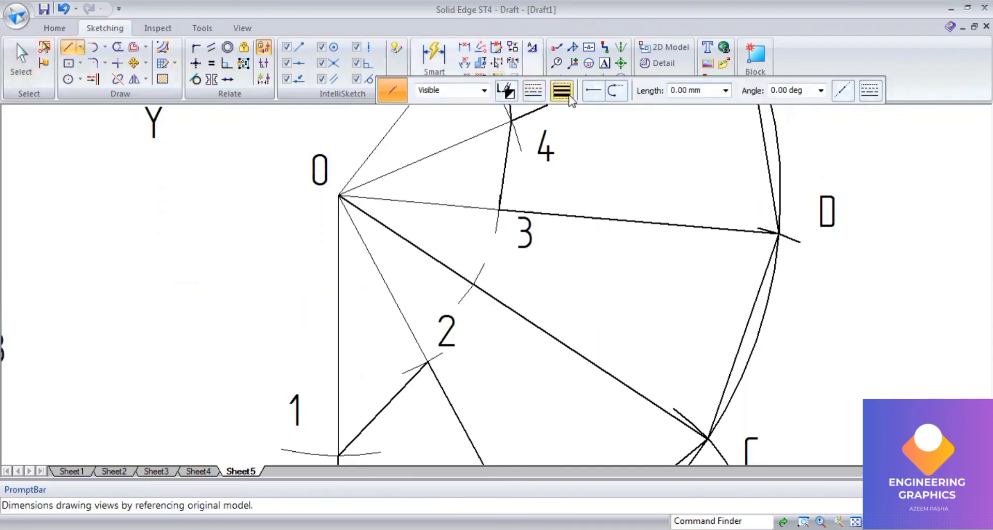
pyautogui.click(561, 91)
pyautogui.click(577, 148)
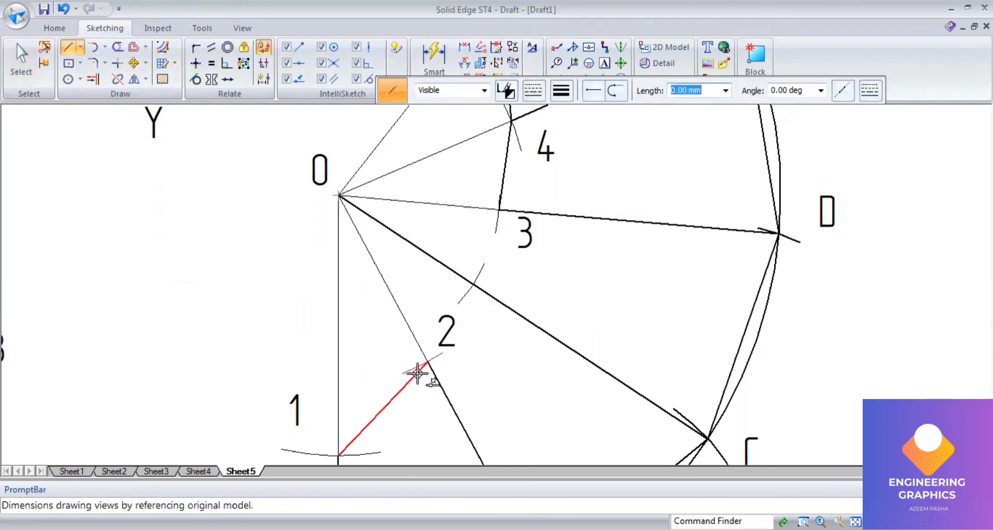
pyautogui.click(428, 365)
pyautogui.scroll(3, 472, 282)
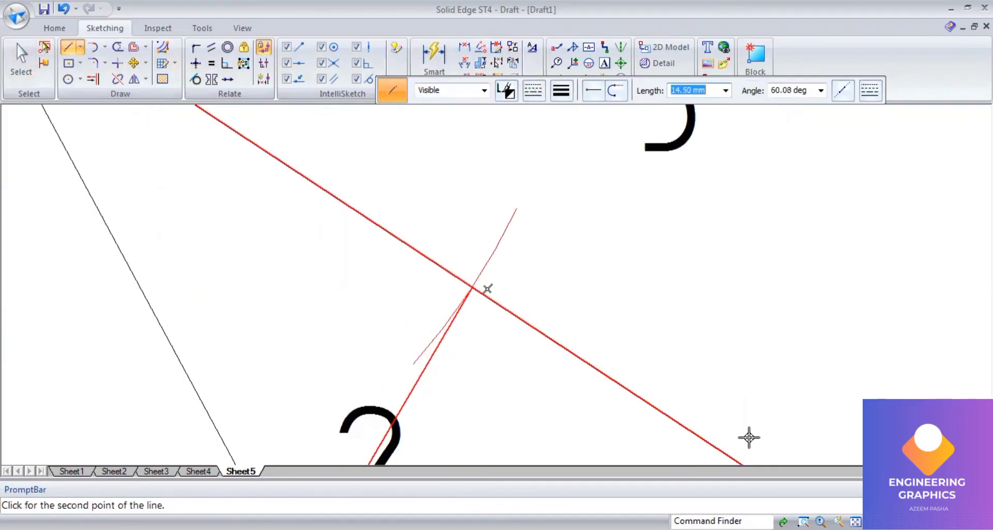
pyautogui.scroll(-3, 559, 314)
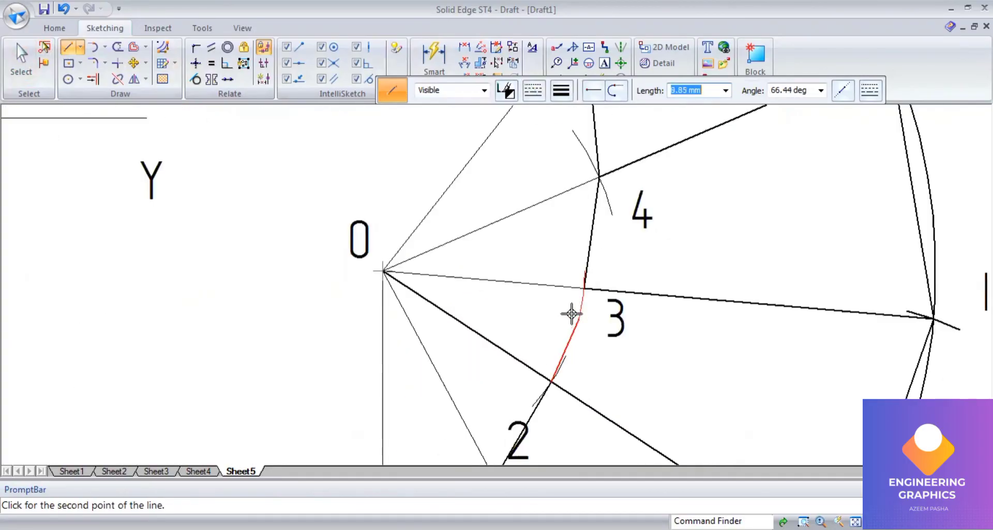
pyautogui.scroll(3, 579, 300)
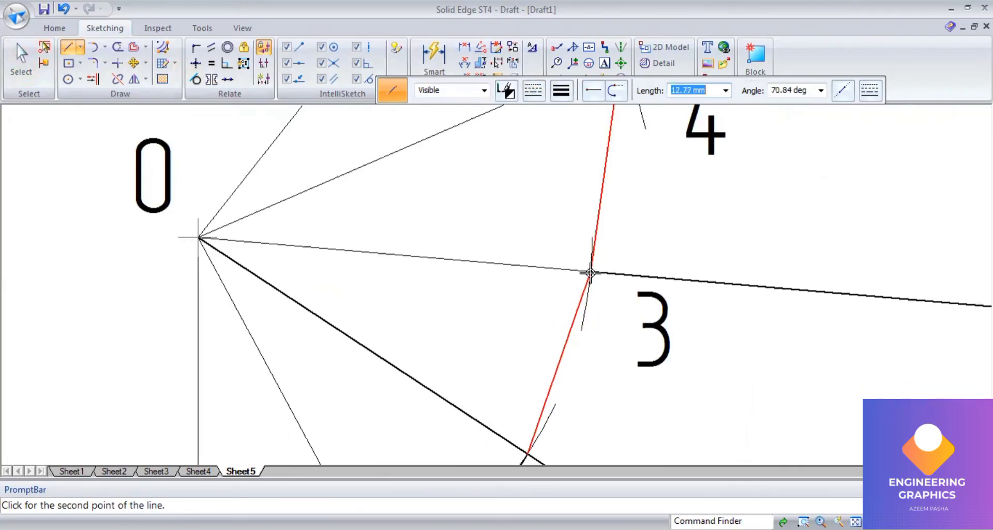
pyautogui.click(590, 272)
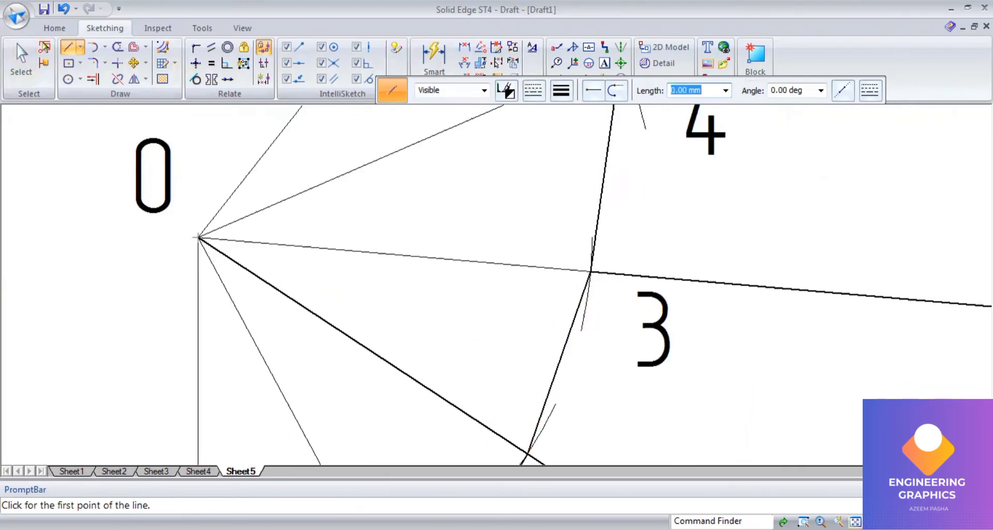
pyautogui.scroll(-5, 579, 379)
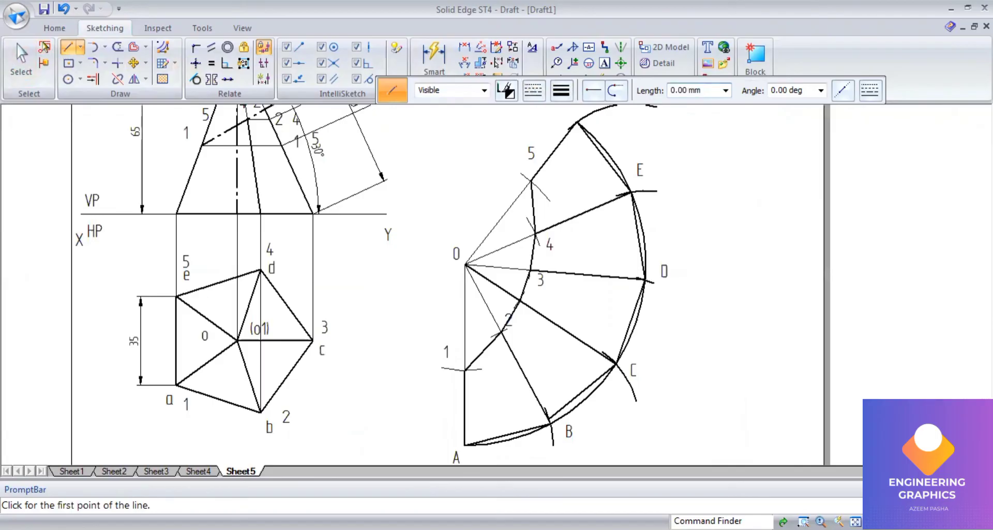
# Check the reference solution in Adobe Acrobat Reader, return to Solid Edge and dimension the distance from O to the lower A.
pyautogui.hotkey('alt', 'Tab')
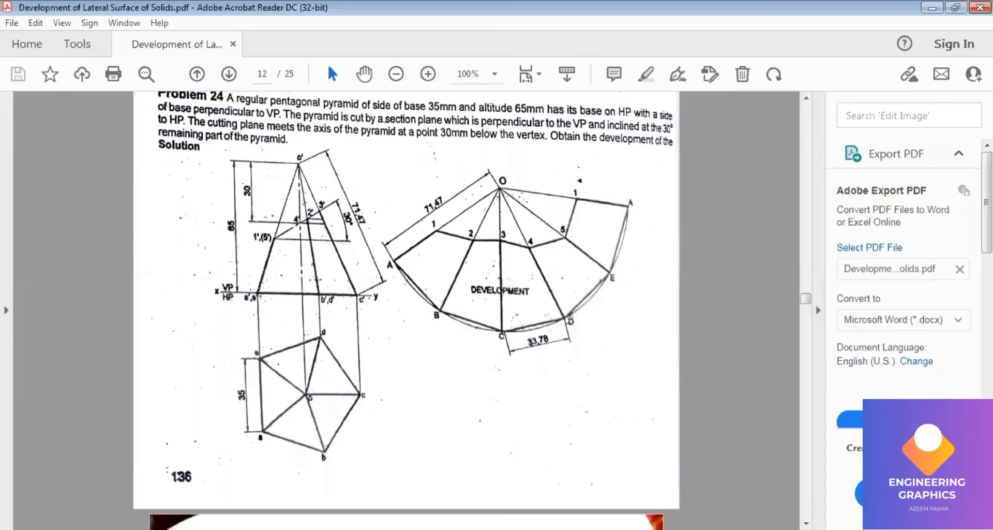
pyautogui.hotkey('alt', 'Tab')
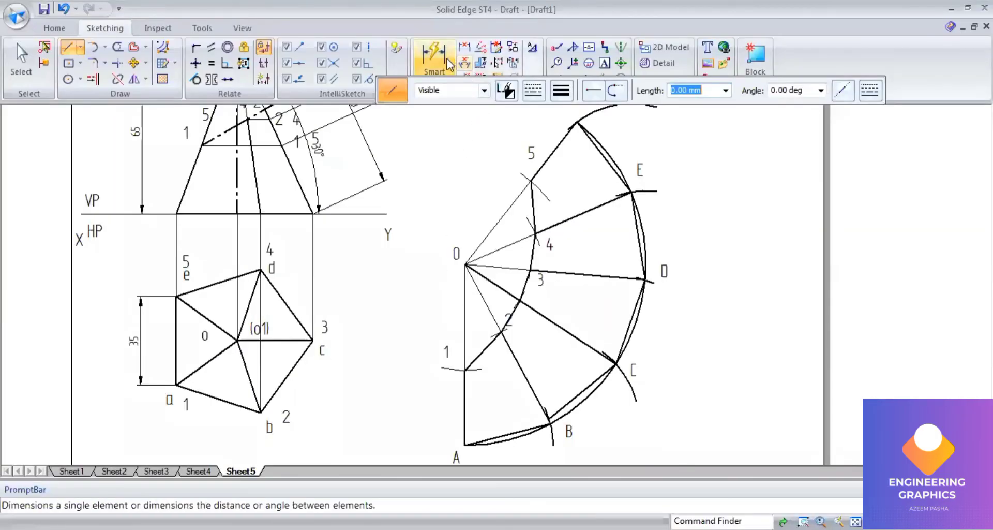
pyautogui.click(434, 57)
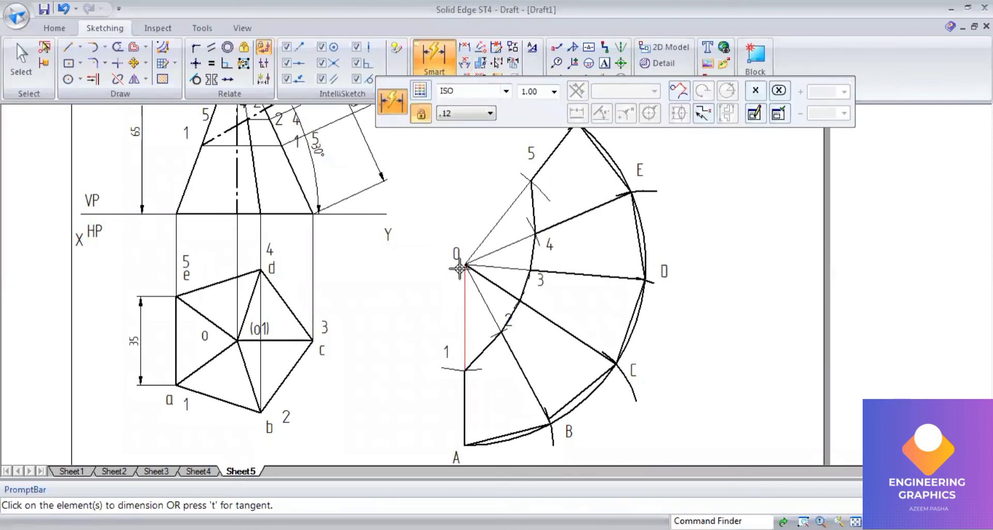
pyautogui.click(464, 47)
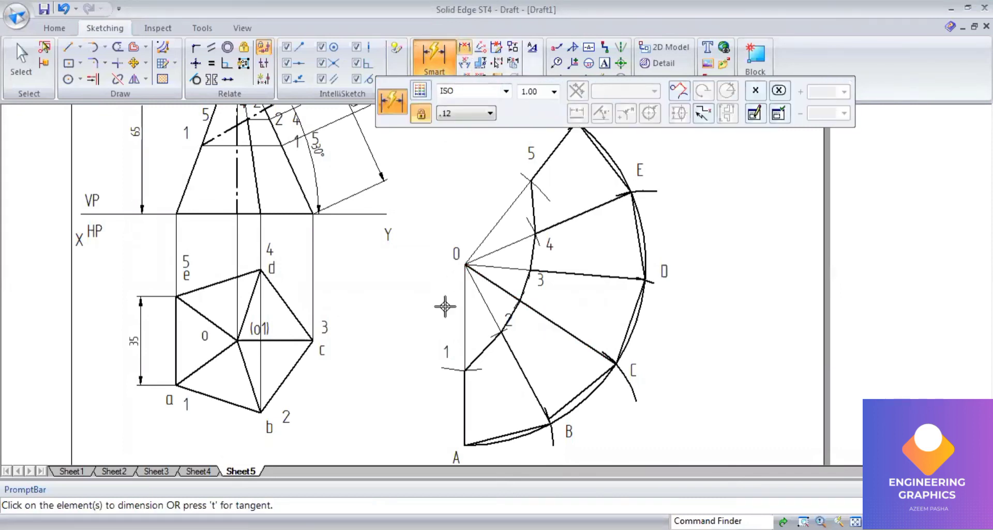
pyautogui.click(461, 268)
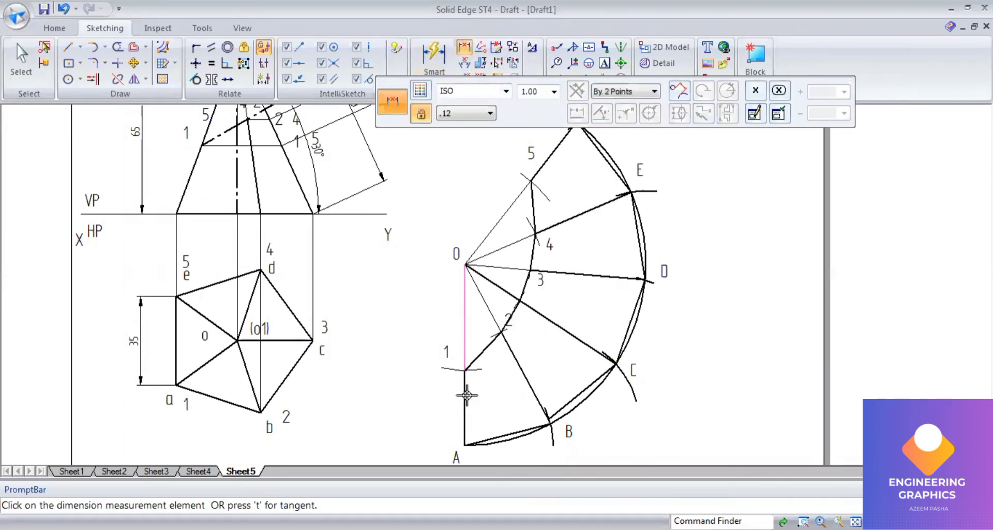
pyautogui.click(451, 444)
pyautogui.click(406, 434)
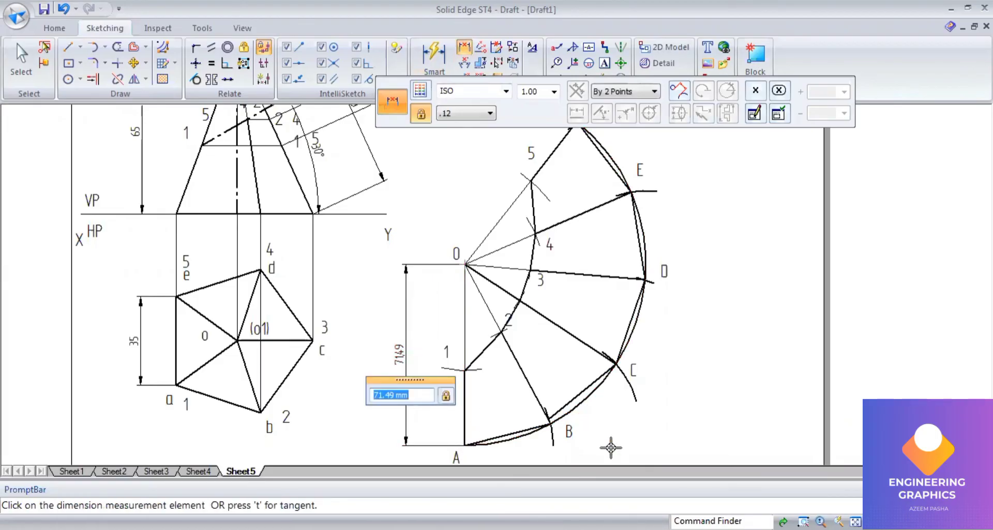
# Dimension base line AB of the development below the figure, and switch to the reference PDF in Adobe Acrobat Reader.
pyautogui.click(496, 438)
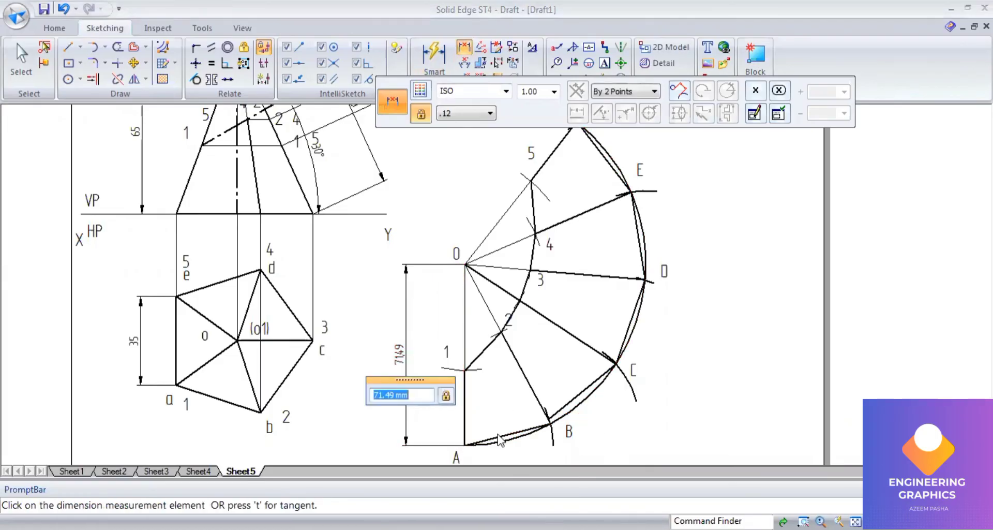
pyautogui.click(435, 65)
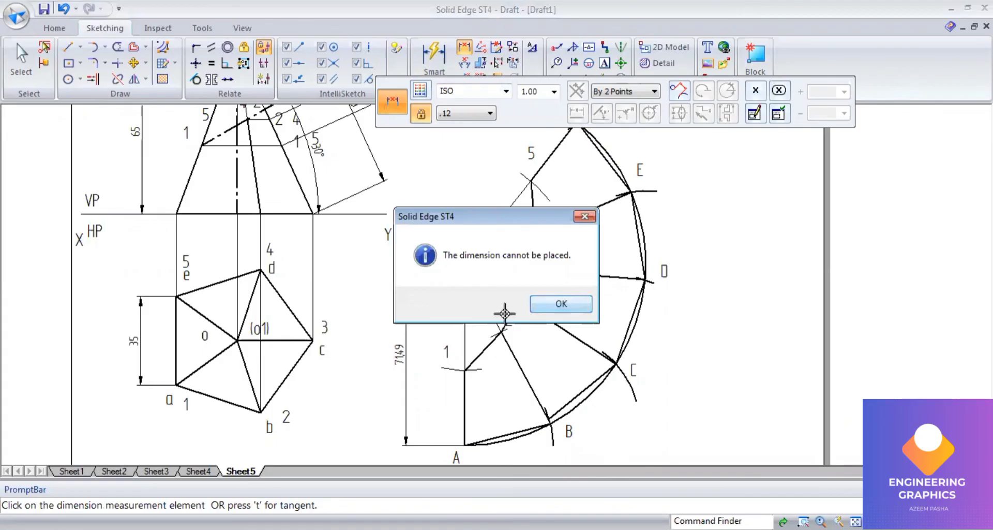
pyautogui.click(506, 434)
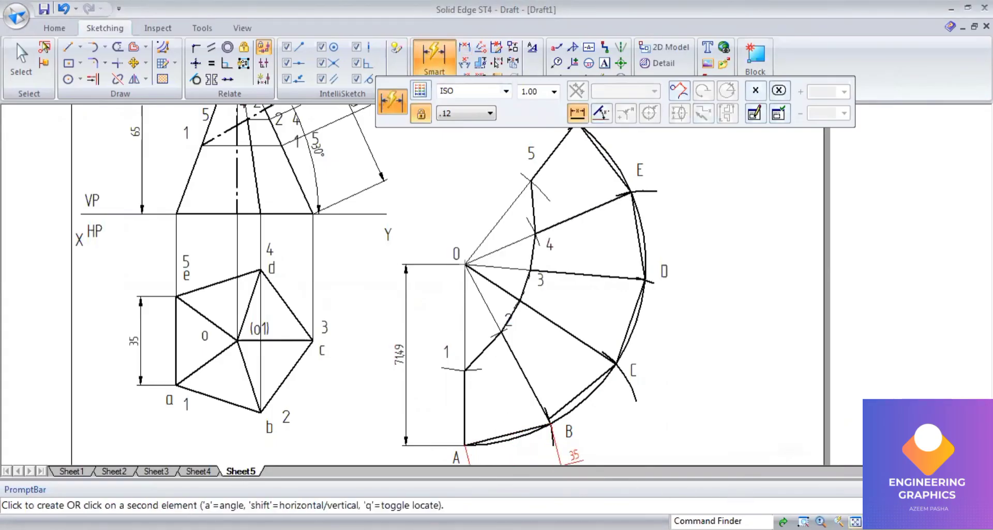
pyautogui.middleClick(559, 432)
pyautogui.middleClick(559, 433)
pyautogui.click(558, 429)
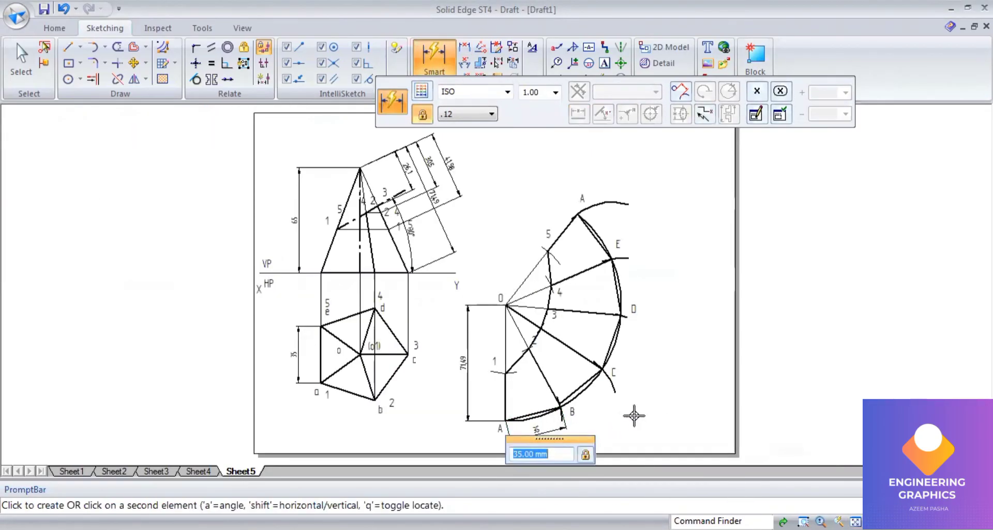
pyautogui.hotkey('alt', 'Tab')
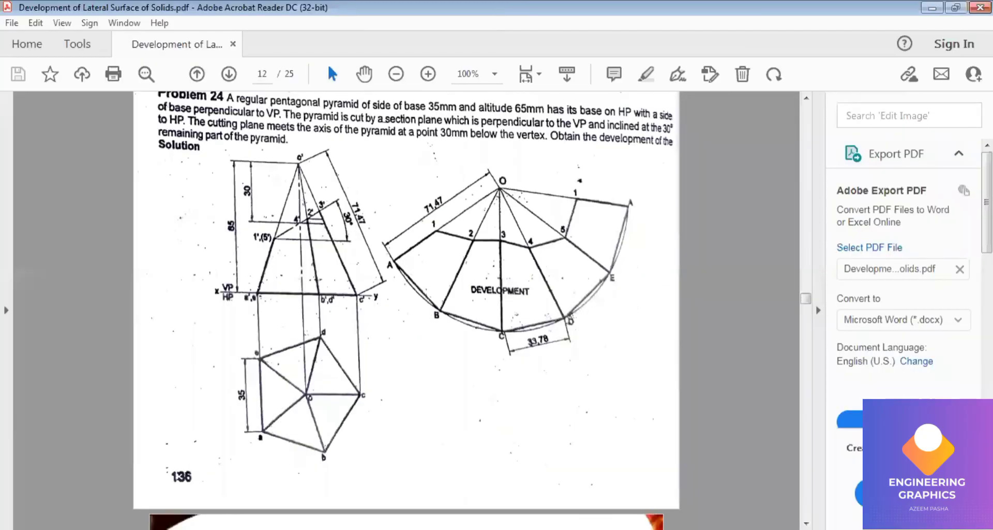